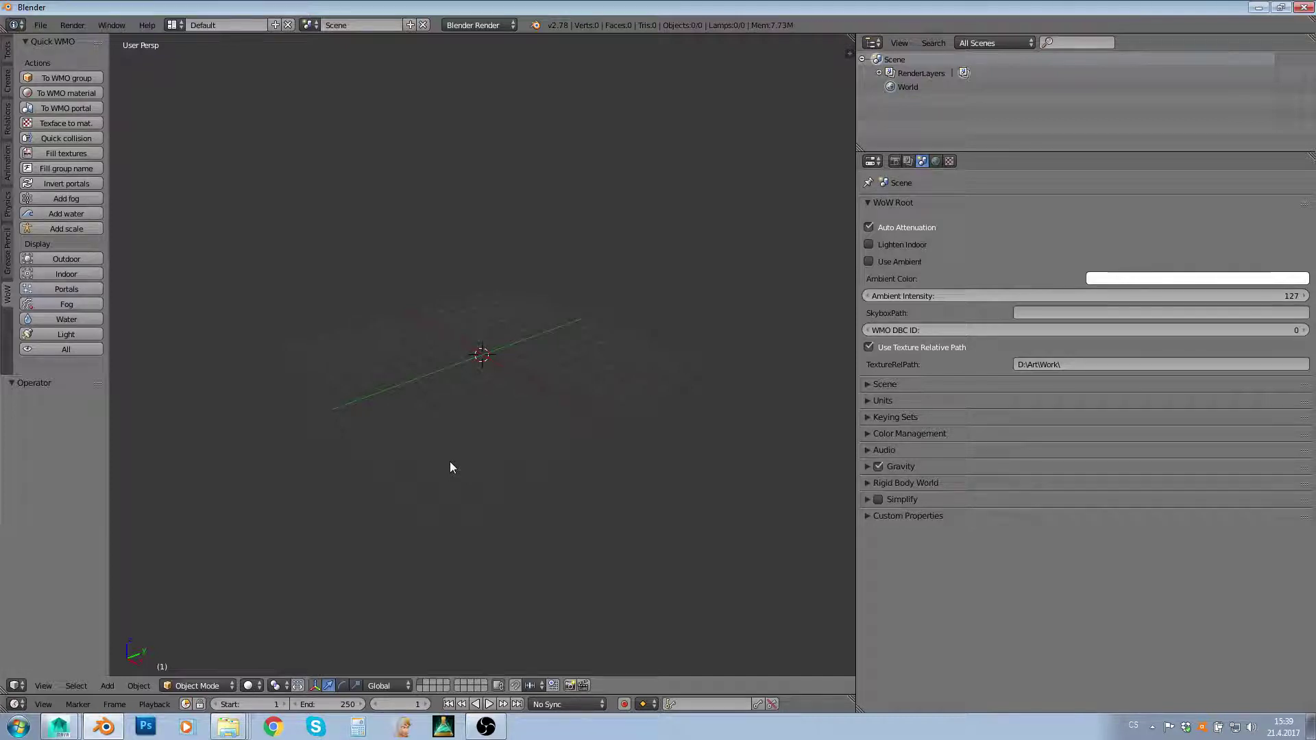
{"action": "left_click", "coordinate": [437, 532]}
{"action": "middle_click_drag", "start_coordinate": [610, 439], "coordinate": [478, 553]}
{"action": "middle_click_drag", "start_coordinate": [597, 484], "coordinate": [378, 428]}
{"action": "middle_click_drag", "start_coordinate": [287, 465], "coordinate": [507, 444]}
{"action": "middle_click_drag", "start_coordinate": [502, 465], "coordinate": [569, 461]}
Step: Switch to Maya and move the stair wall piece nearest the grid to the origin by setting its Translate Z to 0
{"action": "left_click", "coordinate": [59, 727]}
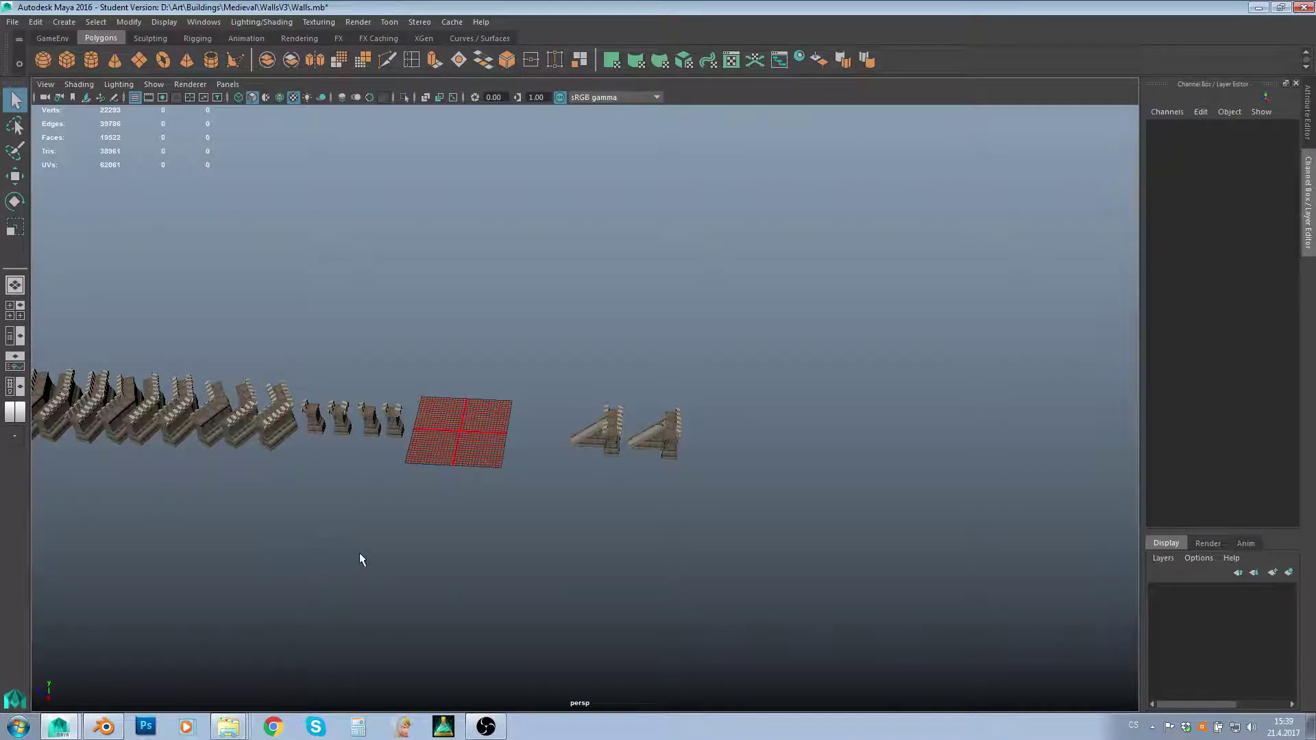
{"action": "left_click", "coordinate": [620, 443]}
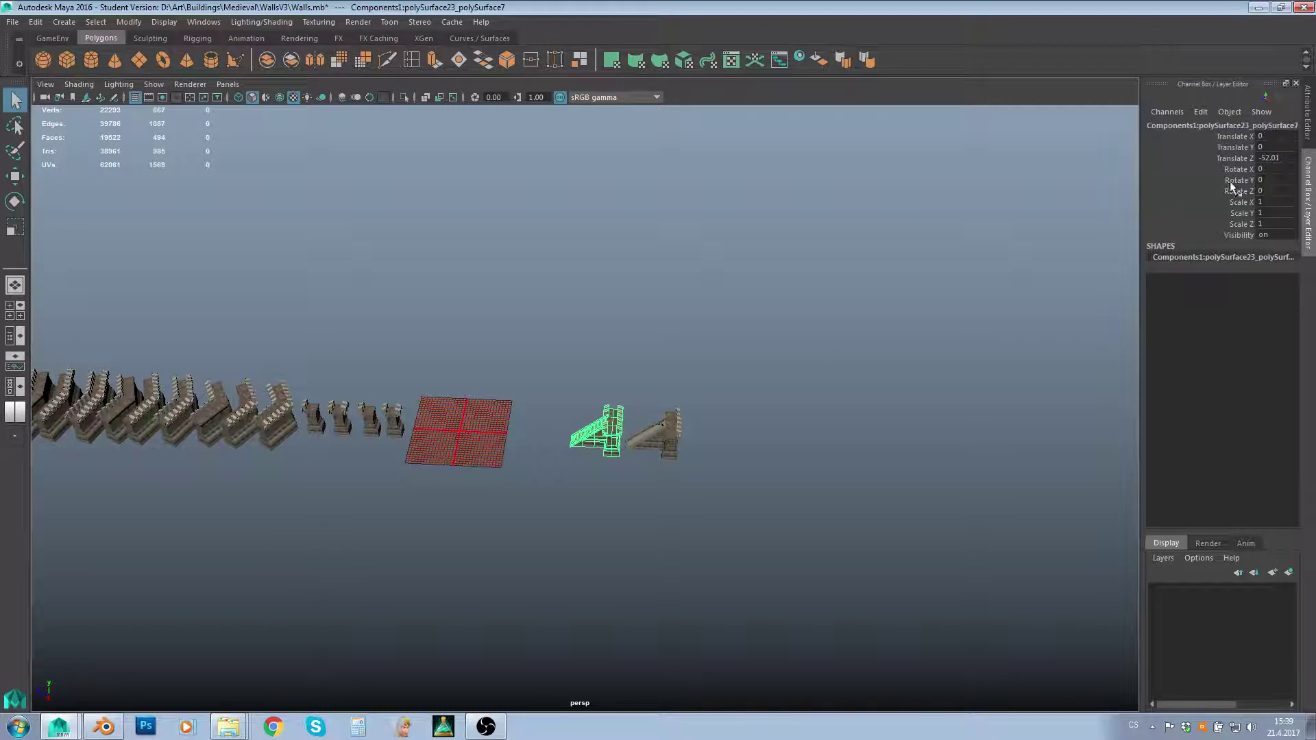
{"action": "double_click", "coordinate": [1272, 158]}
{"action": "type", "text": "0"}
{"action": "key", "text": "Return"}
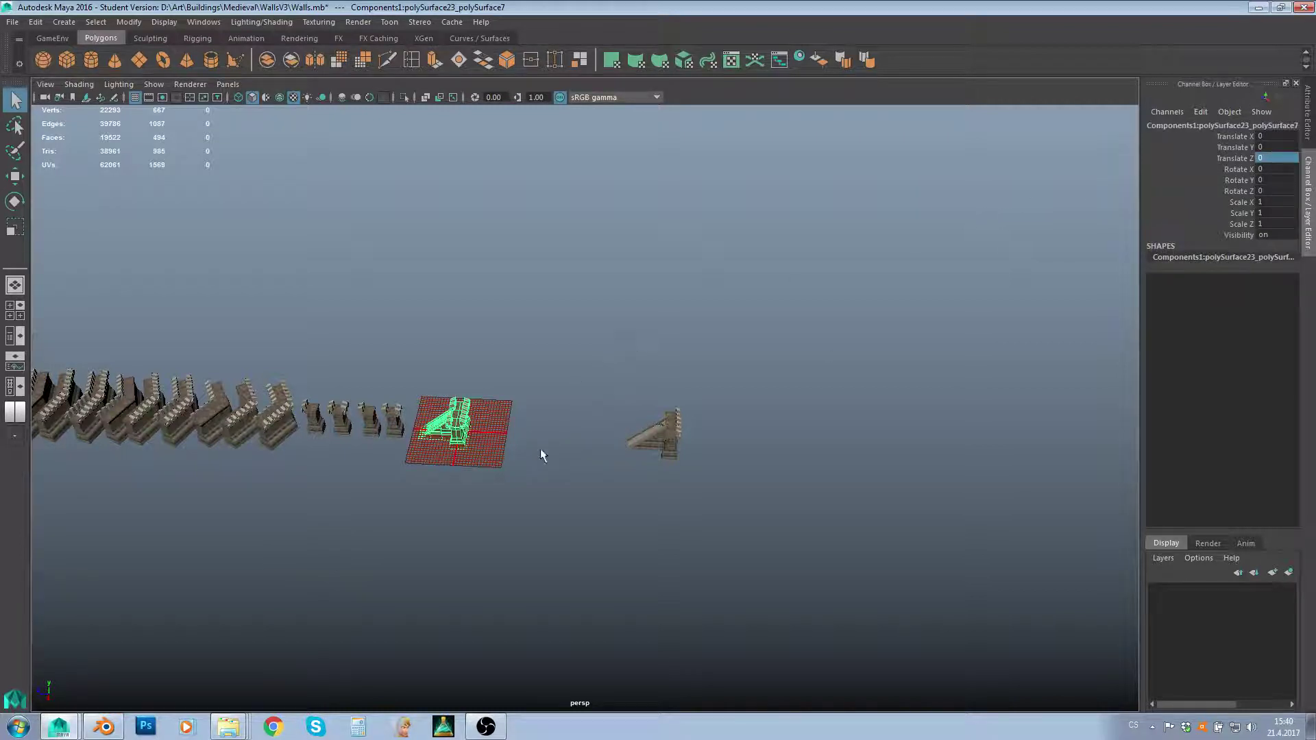
{"action": "left_click", "coordinate": [521, 470]}
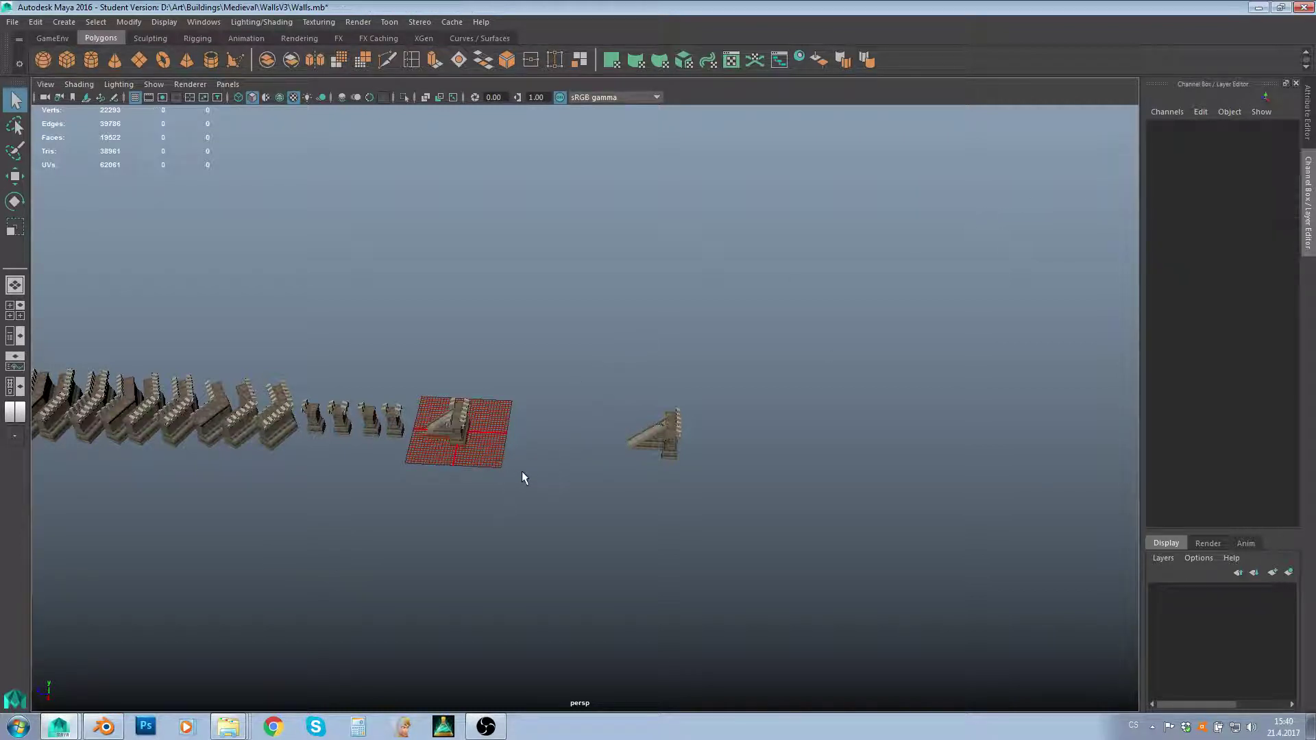
Step: Select the stair wall piece on the grid and open the Export Selection dialog for it
{"action": "left_click_drag", "start_coordinate": [463, 475], "coordinate": [579, 455], "text": "alt"}
{"action": "left_click", "coordinate": [578, 457]}
{"action": "right_click_drag", "start_coordinate": [579, 461], "coordinate": [656, 383], "text": "alt"}
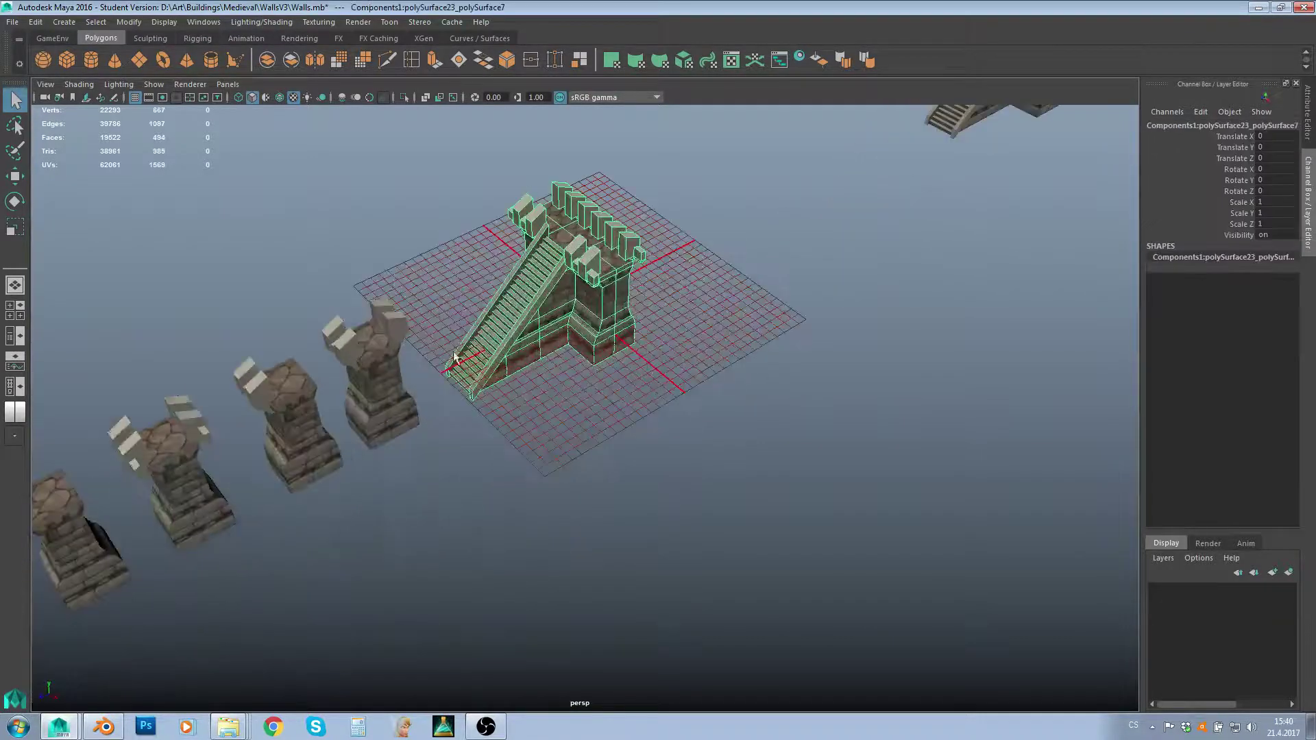
{"action": "middle_click_drag", "start_coordinate": [536, 221], "coordinate": [553, 266], "text": "alt"}
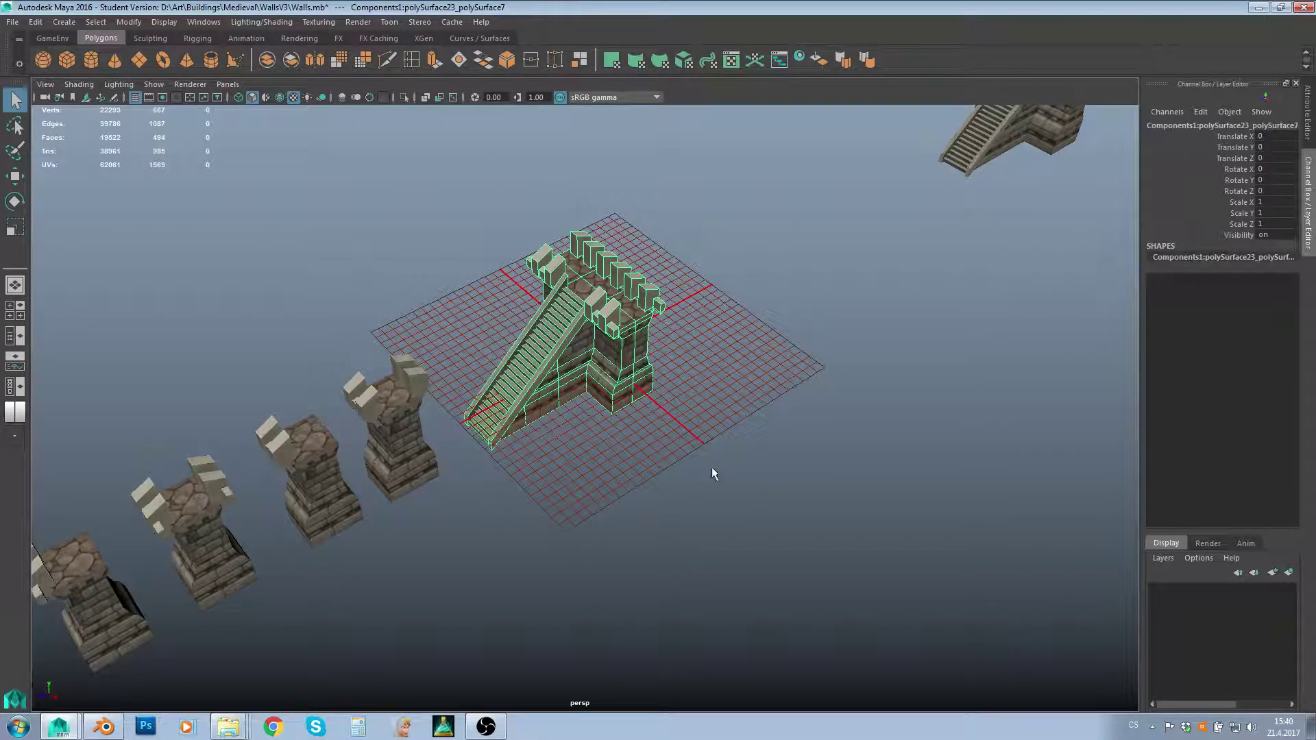
{"action": "left_click_drag", "start_coordinate": [709, 442], "coordinate": [670, 463], "text": "alt"}
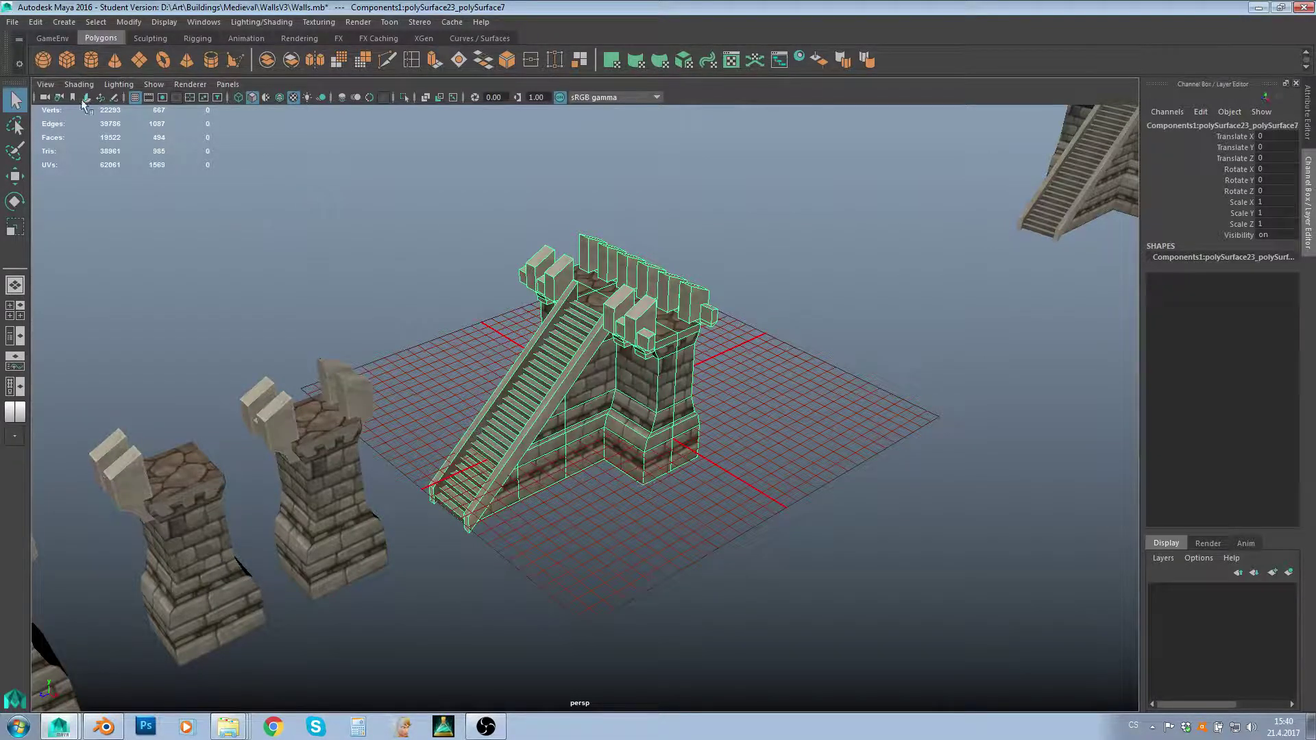
{"action": "left_click", "coordinate": [11, 22]}
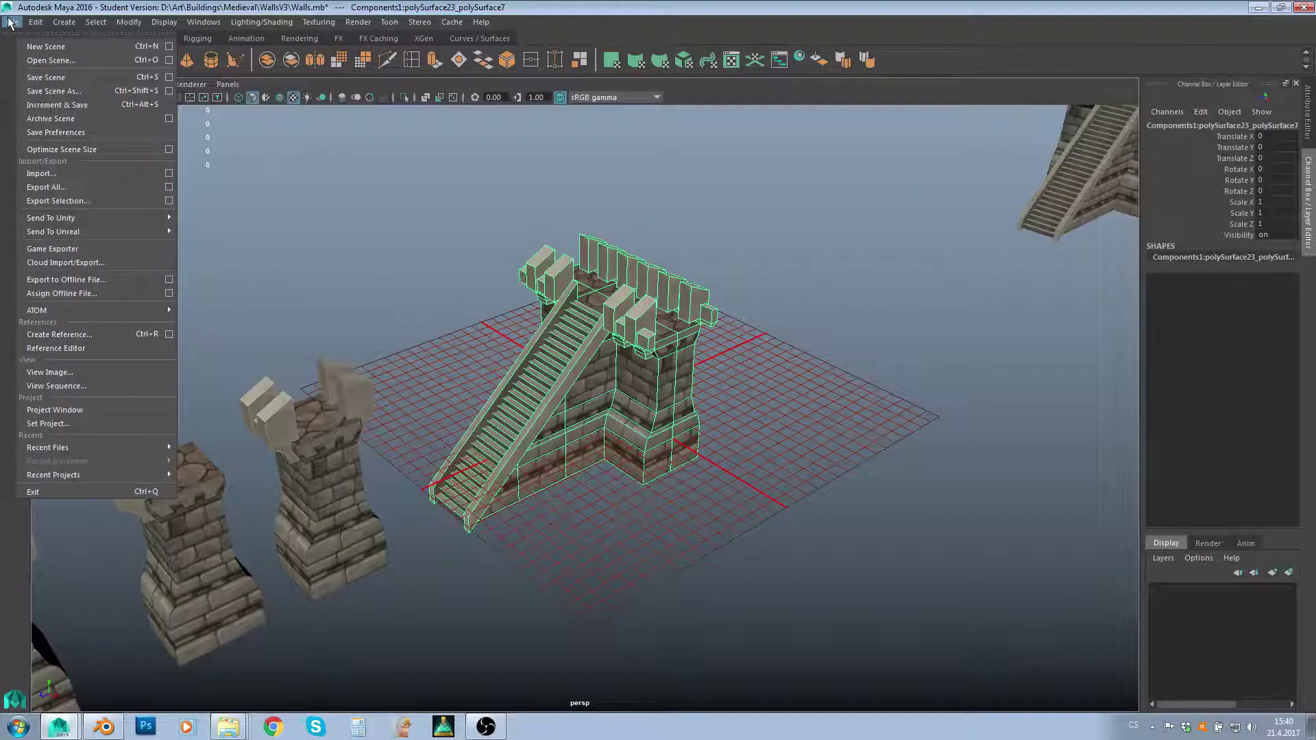
{"action": "left_click", "coordinate": [74, 201]}
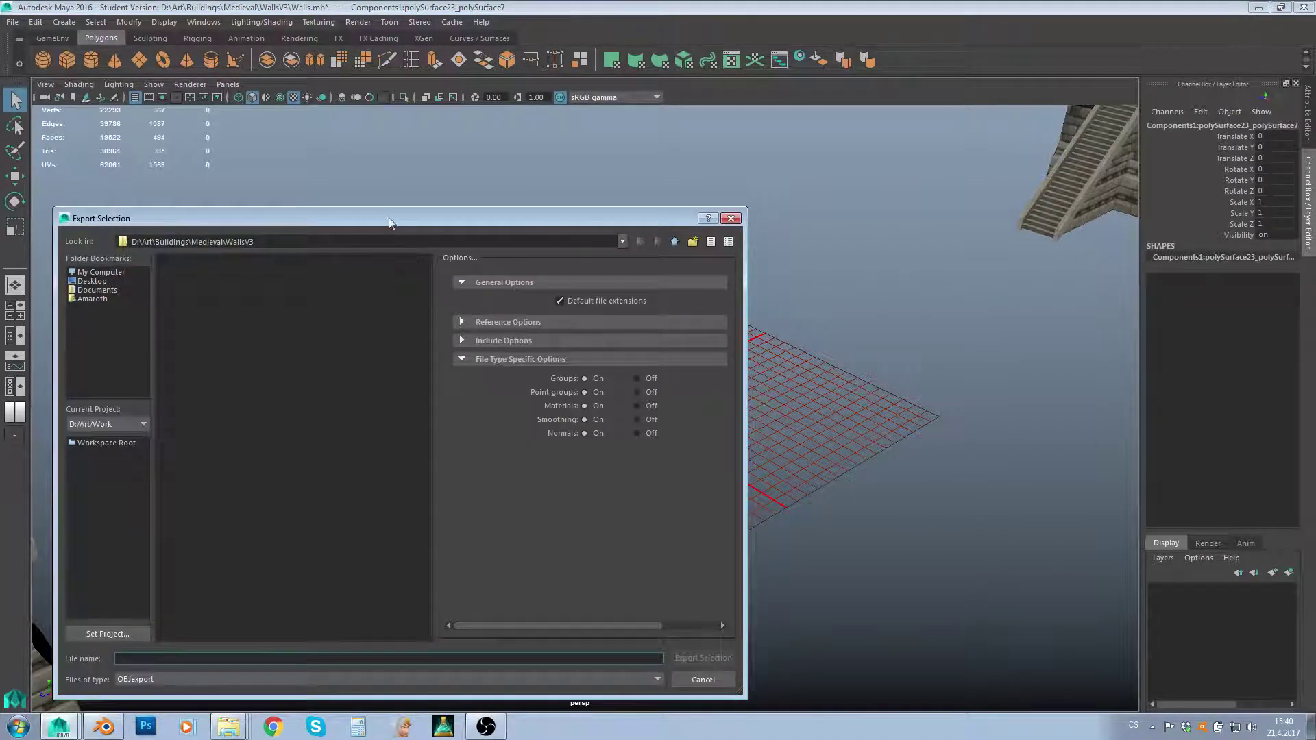
Step: Set the export destination to the folder D:\Art\Work\World\Custom\Textures\Buildings
{"action": "left_click_drag", "start_coordinate": [390, 222], "coordinate": [585, 167]}
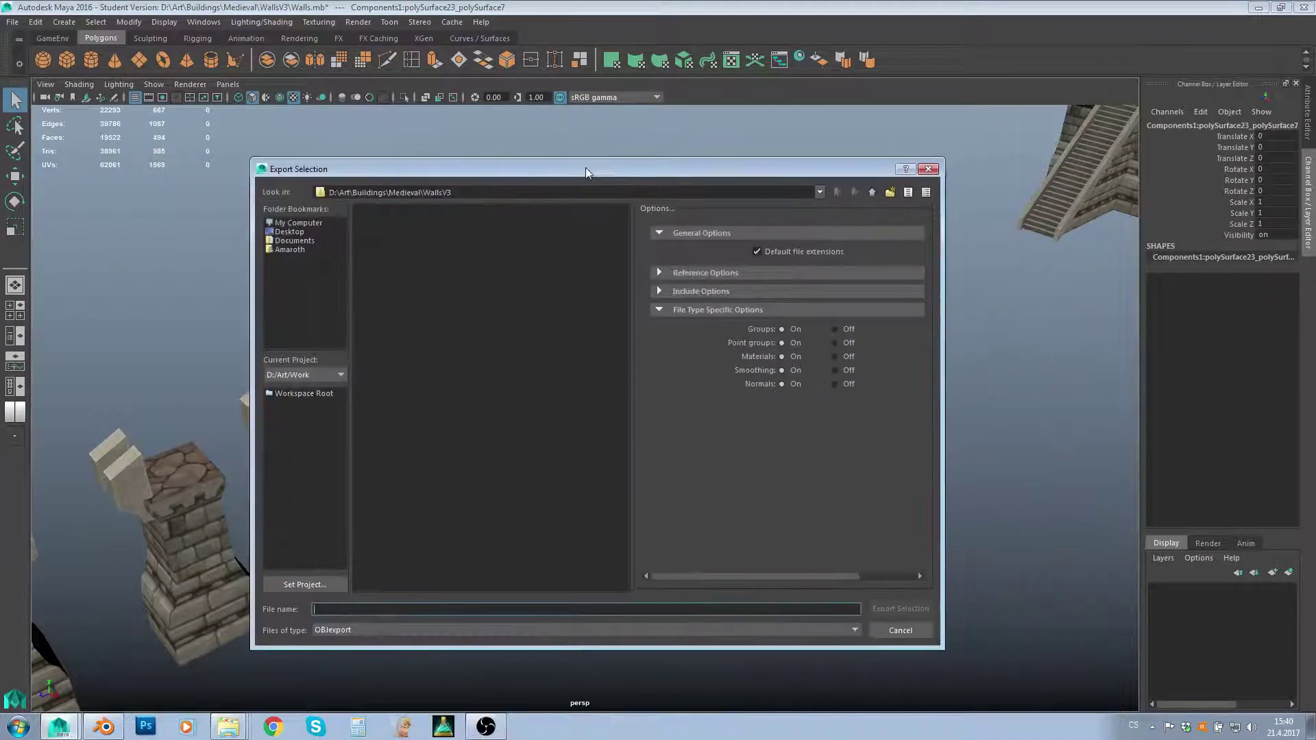
{"action": "double_click", "coordinate": [874, 195]}
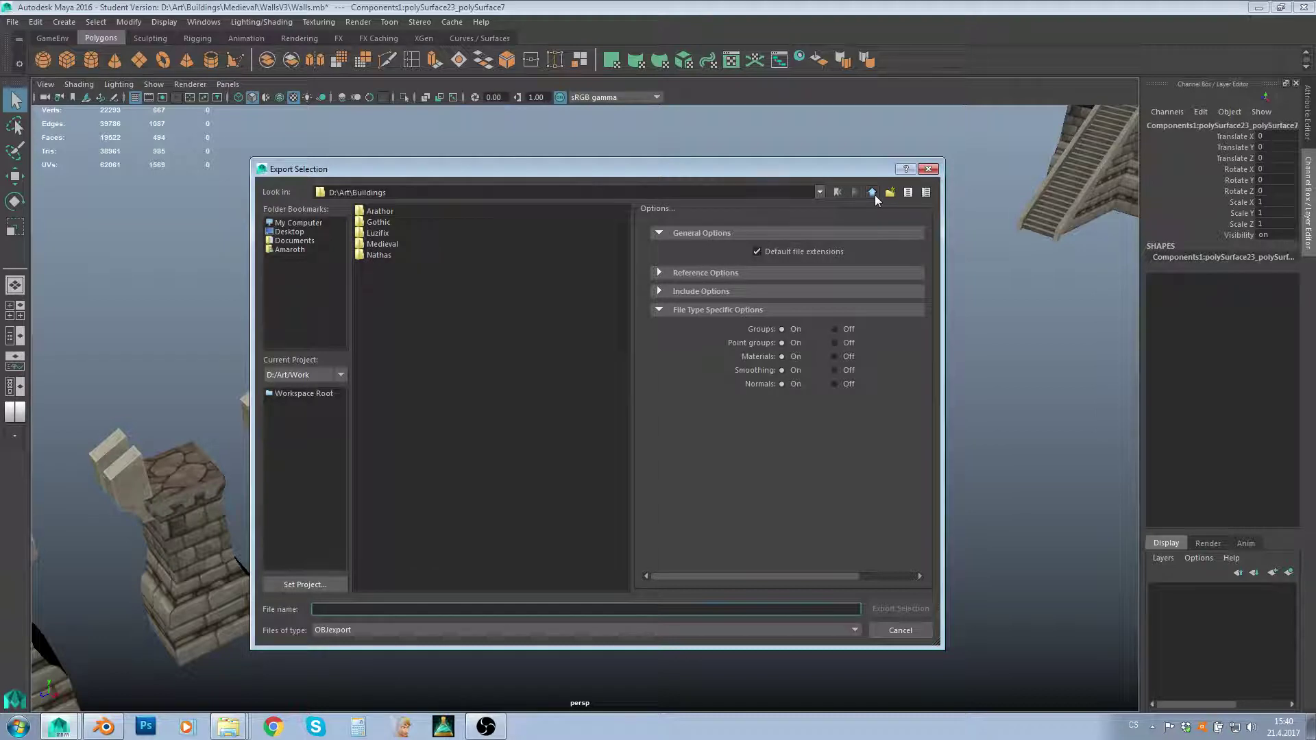
{"action": "left_click", "coordinate": [875, 194]}
{"action": "double_click", "coordinate": [376, 310]}
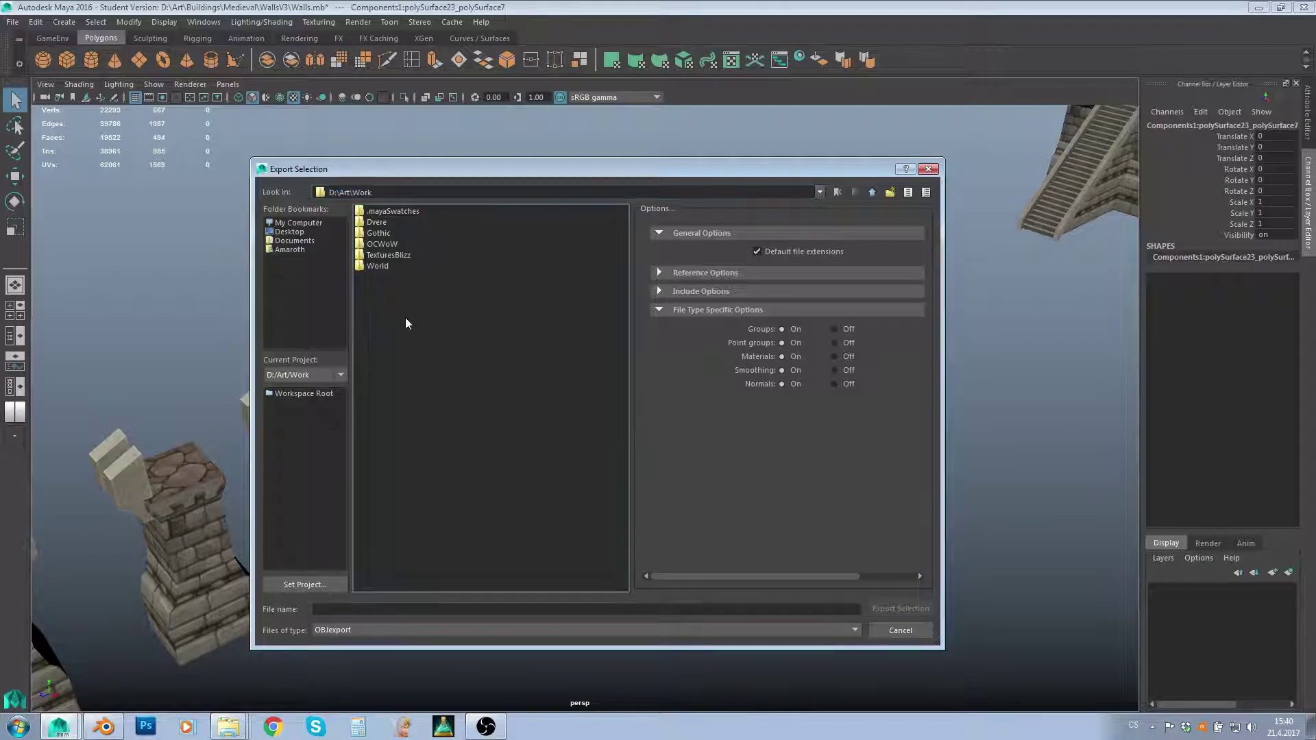
{"action": "left_click", "coordinate": [378, 266]}
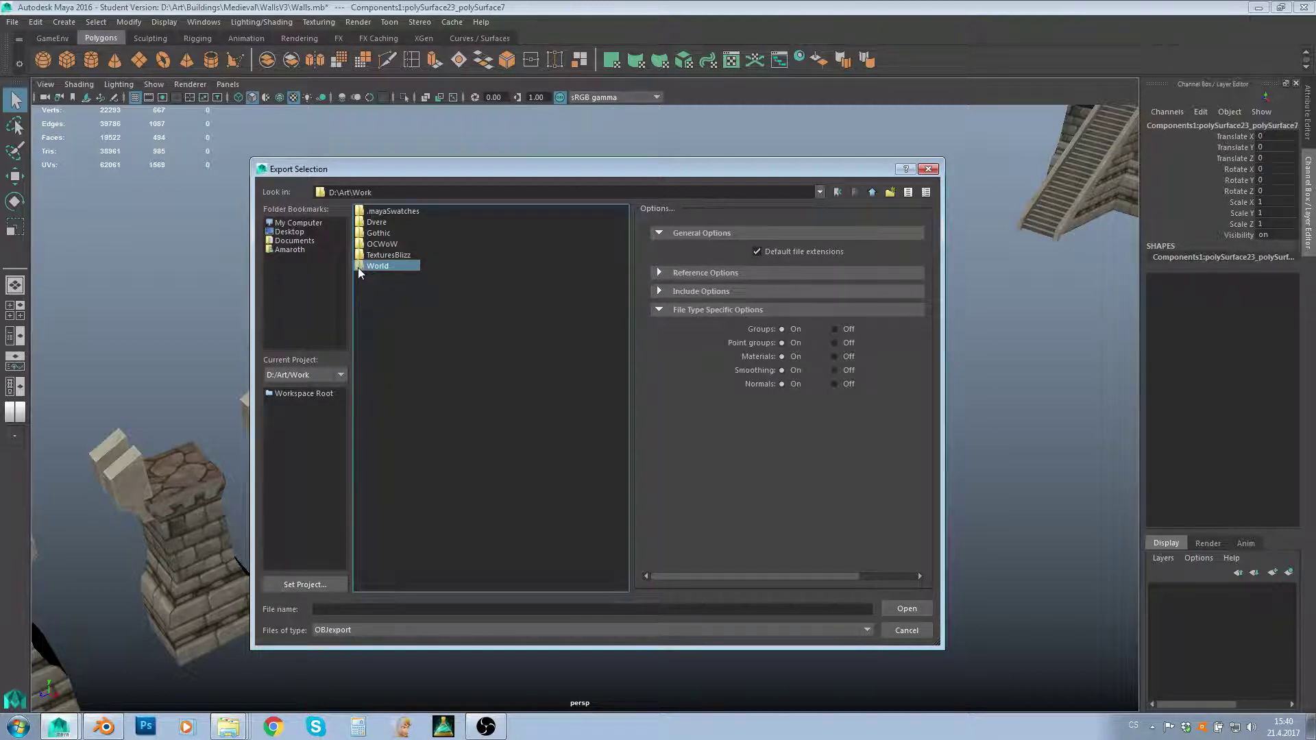
{"action": "double_click", "coordinate": [358, 267]}
{"action": "double_click", "coordinate": [371, 212]}
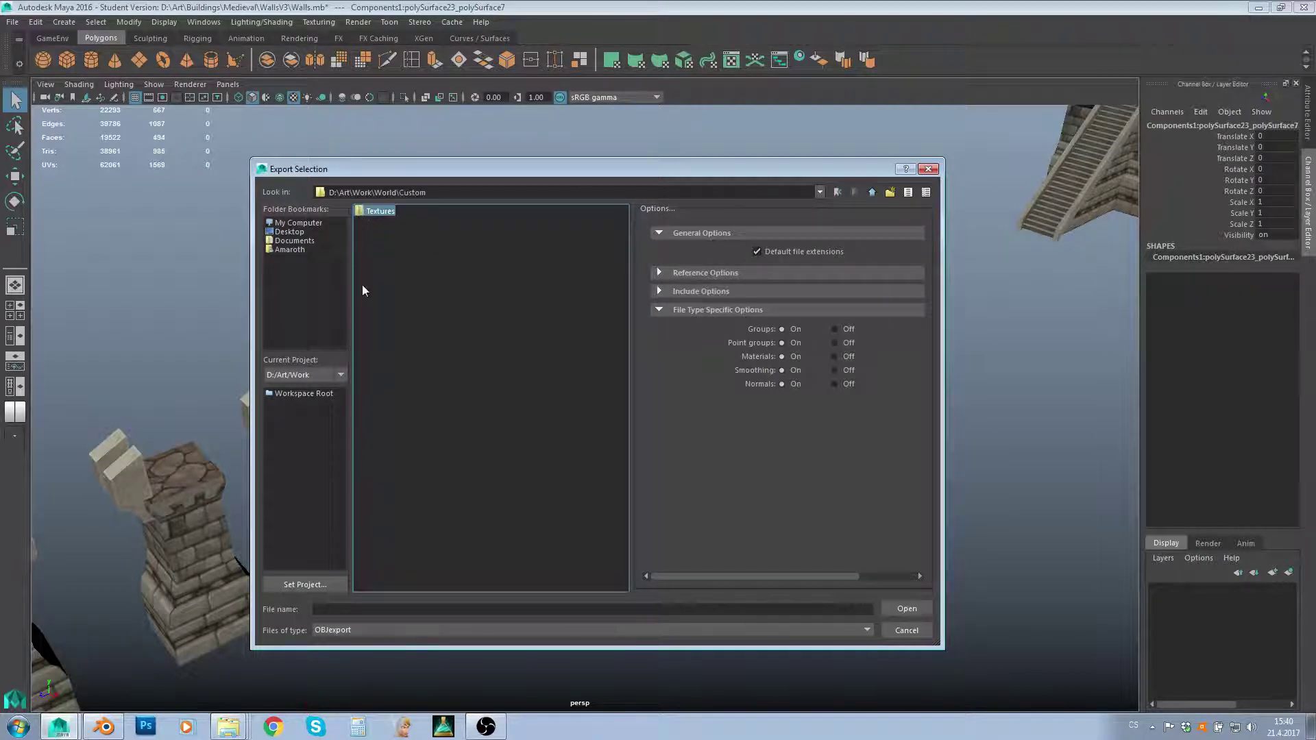
{"action": "double_click", "coordinate": [370, 212]}
{"action": "double_click", "coordinate": [376, 213]}
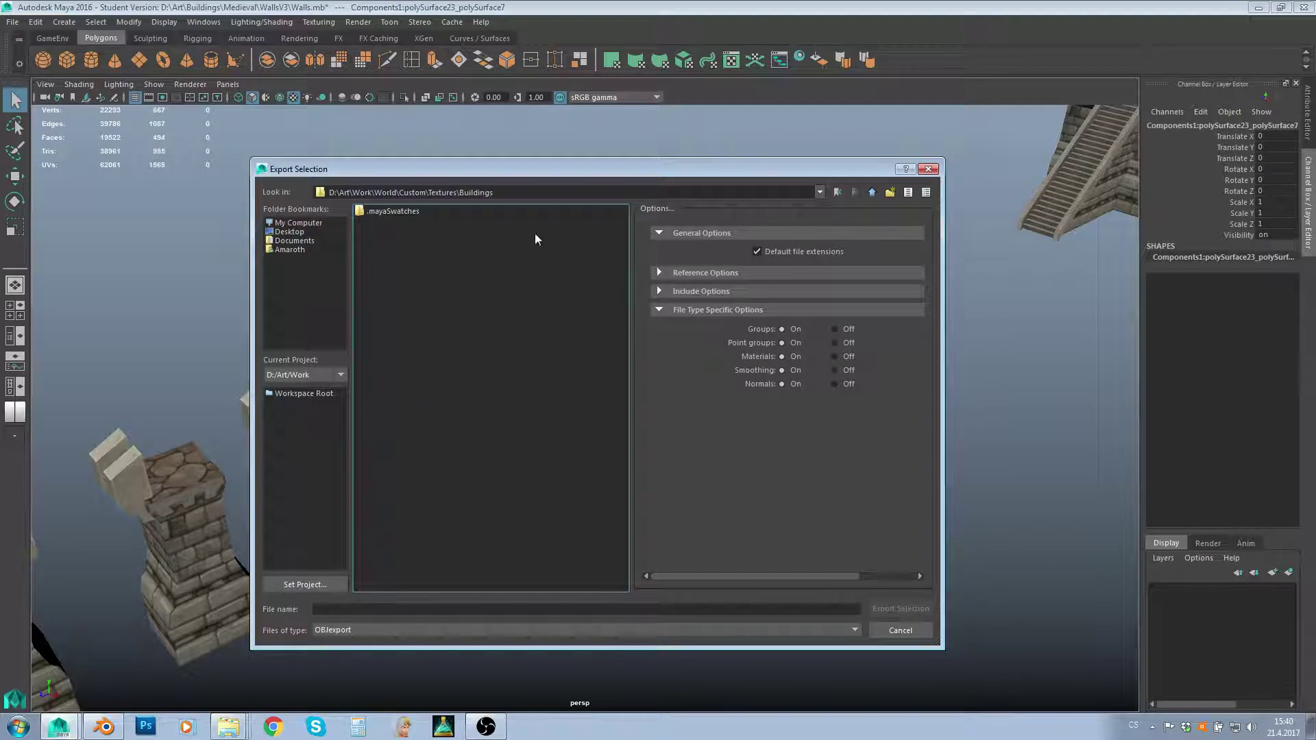
{"action": "left_click_drag", "start_coordinate": [374, 193], "coordinate": [569, 194]}
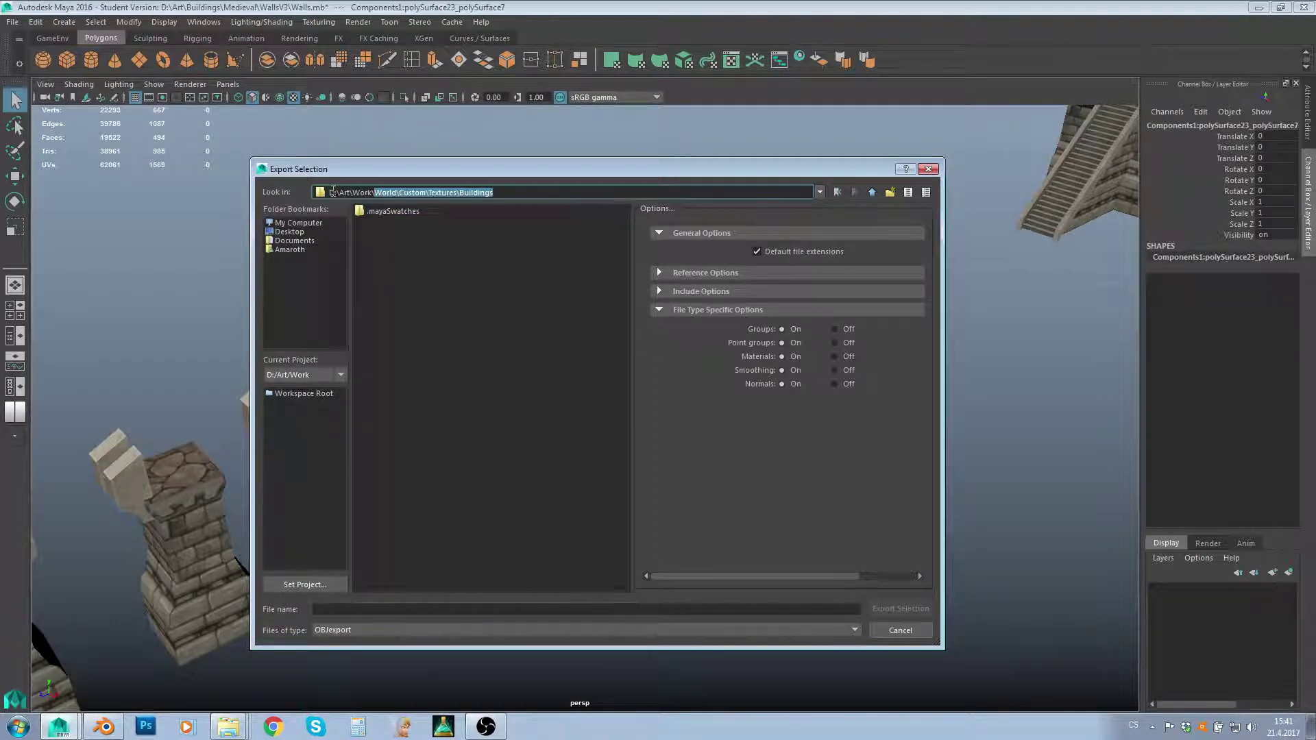
{"action": "left_click_drag", "start_coordinate": [329, 193], "coordinate": [376, 191]}
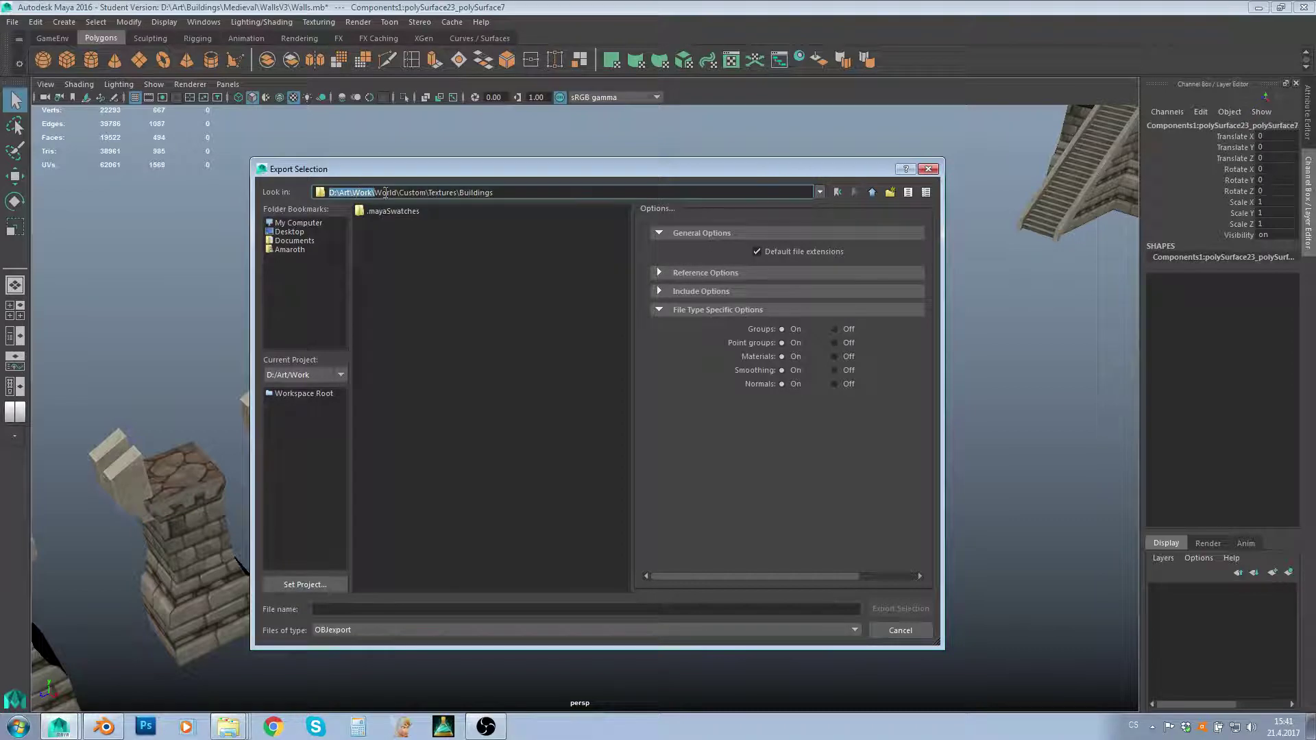
{"action": "left_click_drag", "start_coordinate": [375, 193], "coordinate": [515, 196]}
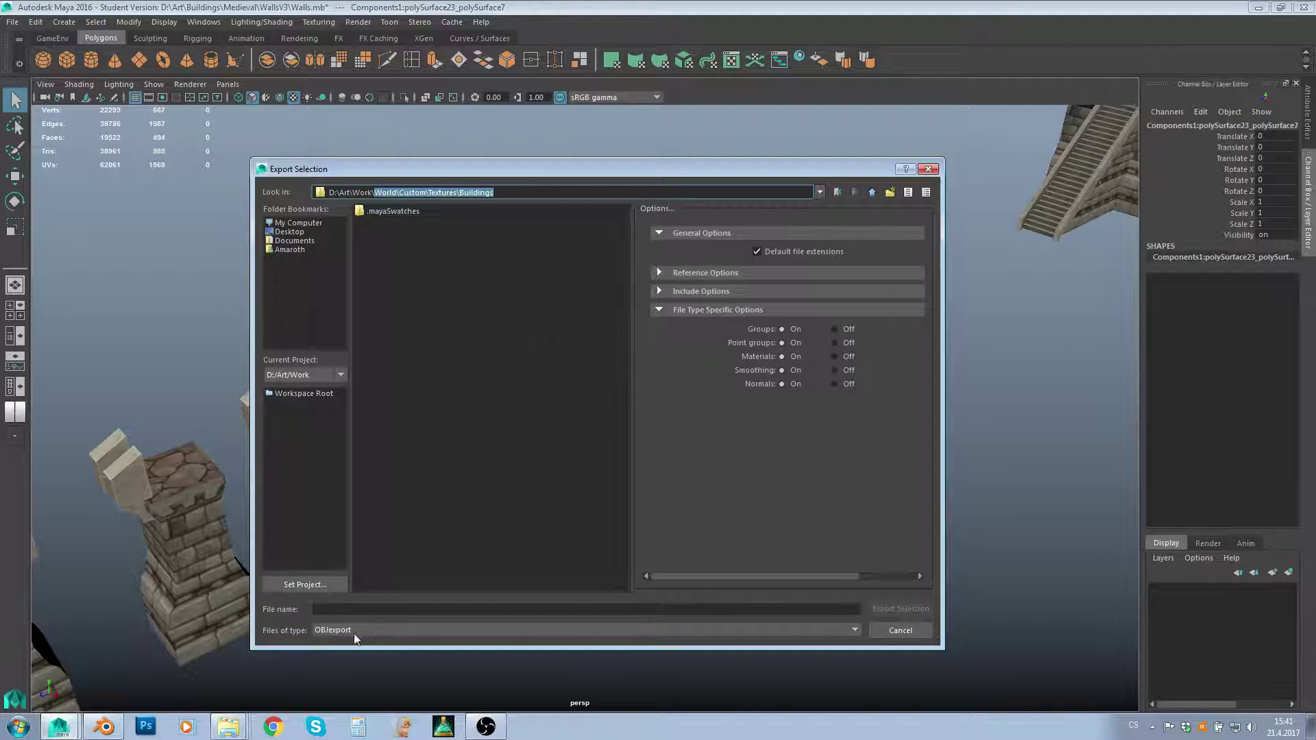
Step: Name the export file am_stairs_v1 and export the selected stair piece in OBJ format
{"action": "left_click", "coordinate": [346, 609]}
{"action": "type", "text": "am"}
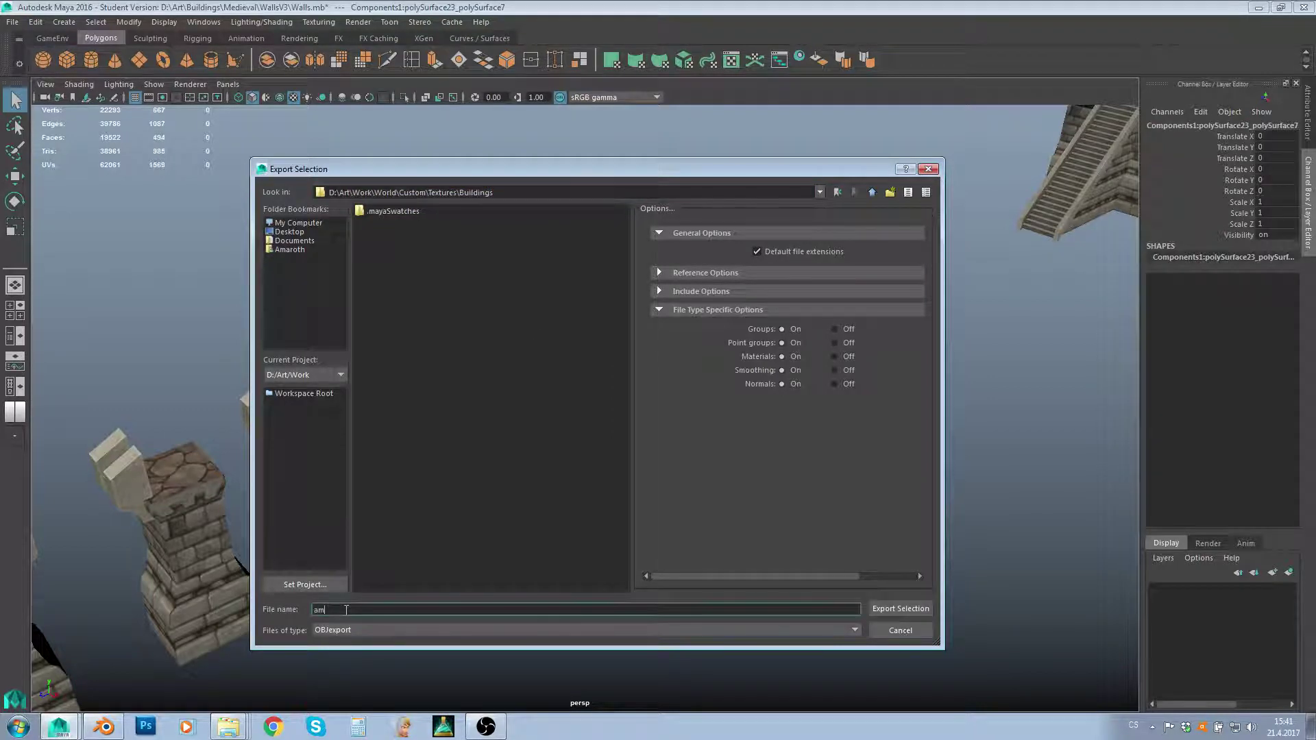
{"action": "type", "text": "_stairs_v1"}
{"action": "left_click_drag", "start_coordinate": [565, 173], "coordinate": [512, 131]}
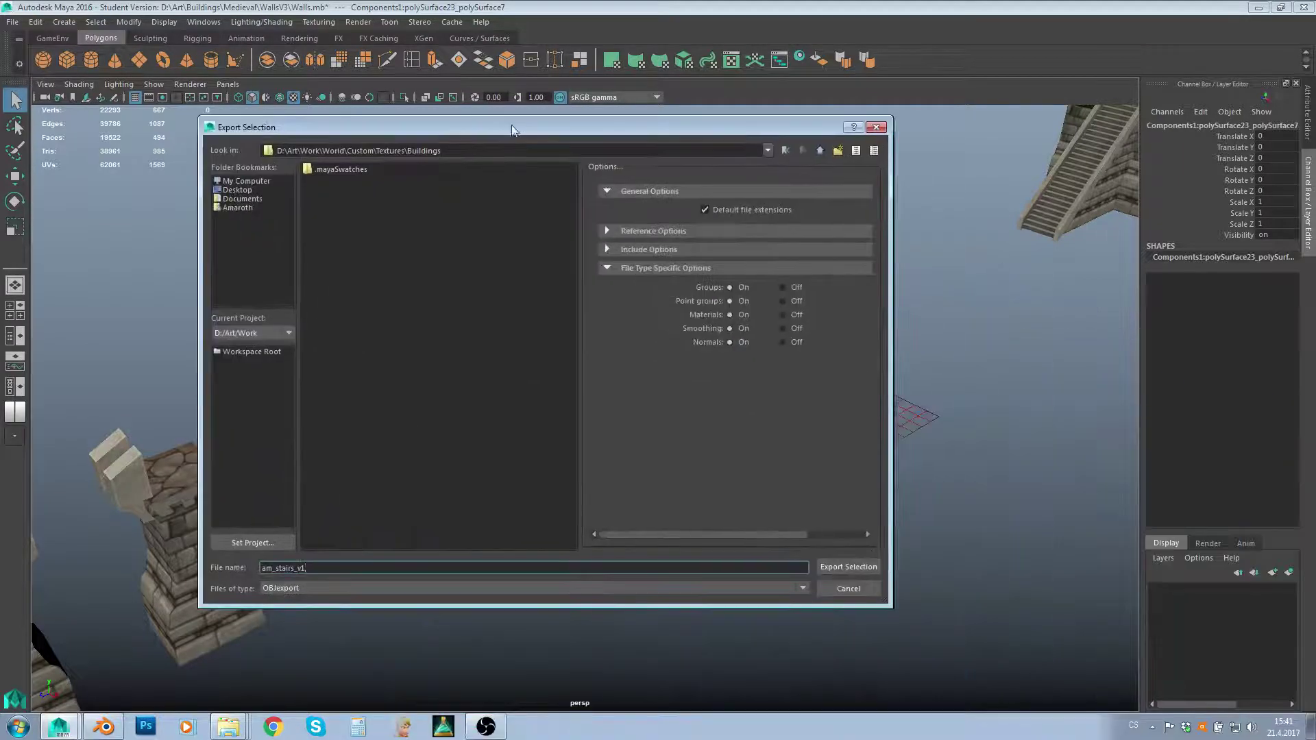
{"action": "type", "text": "_v1"}
{"action": "left_click", "coordinate": [839, 567]}
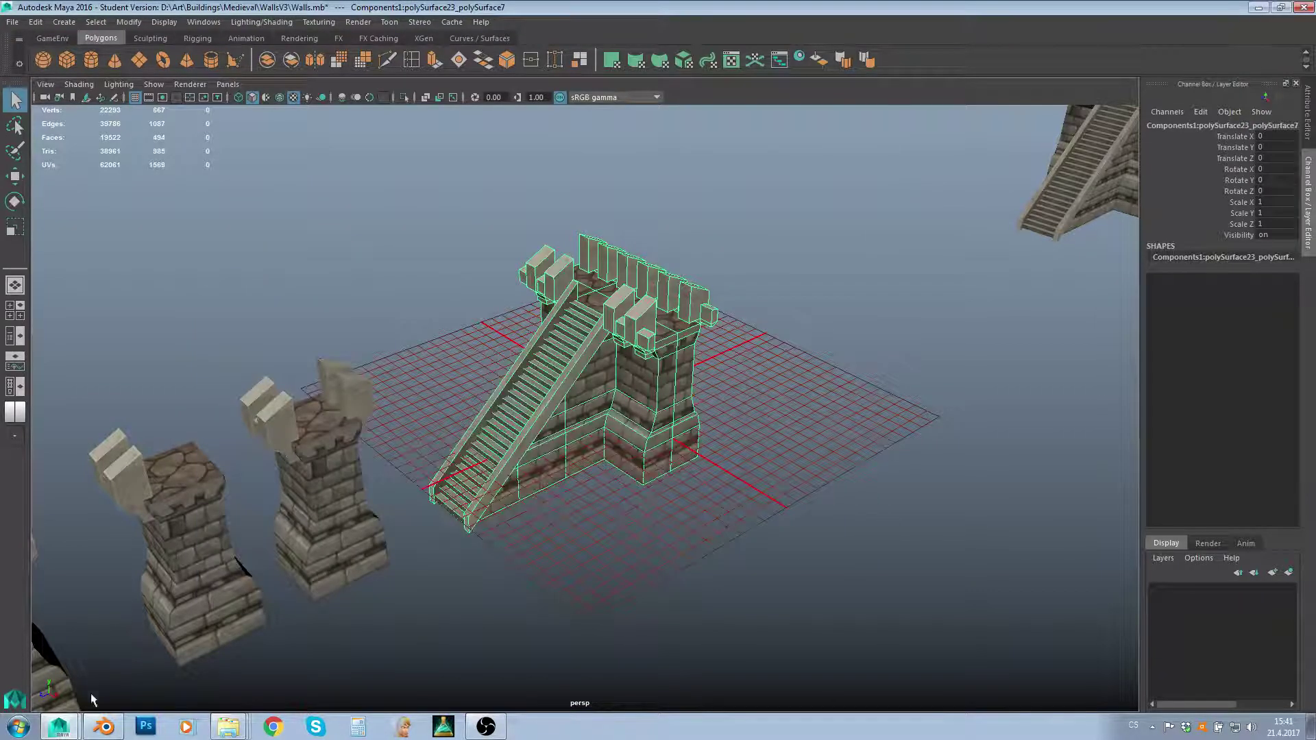
Step: Switch to Blender and import am_stairs_v1.obj from the World\Custom\Textures\Buildings folder under D:\Art\Work
{"action": "left_click", "coordinate": [103, 726]}
{"action": "left_click", "coordinate": [40, 24]}
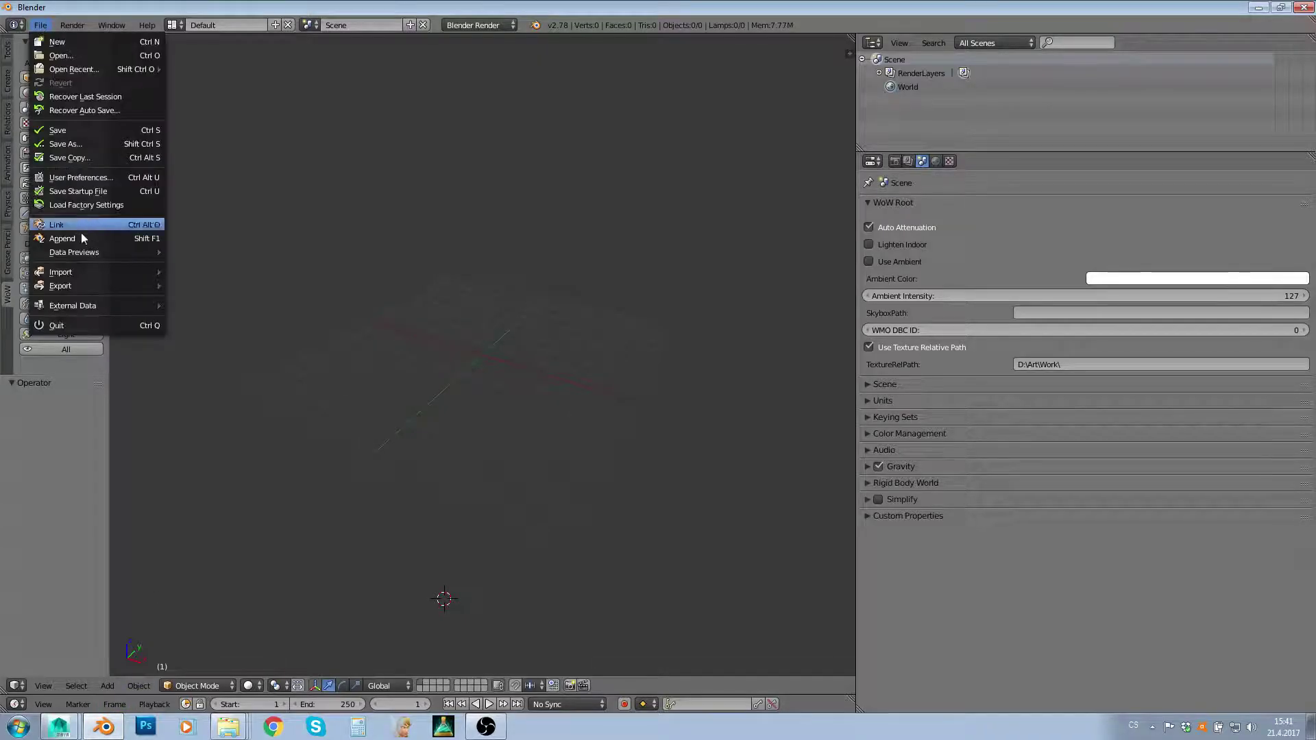
{"action": "mouse_move", "coordinate": [90, 273]}
{"action": "left_click", "coordinate": [218, 353]}
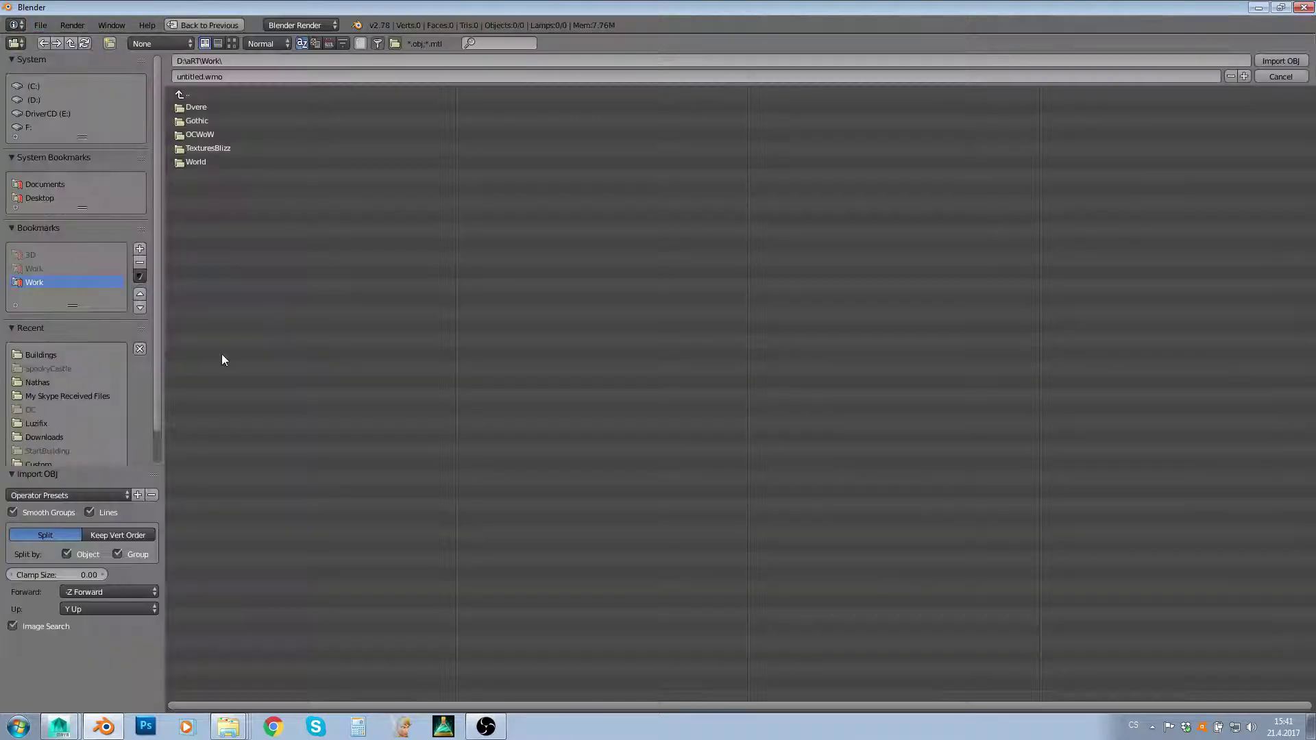
{"action": "left_click", "coordinate": [195, 162]}
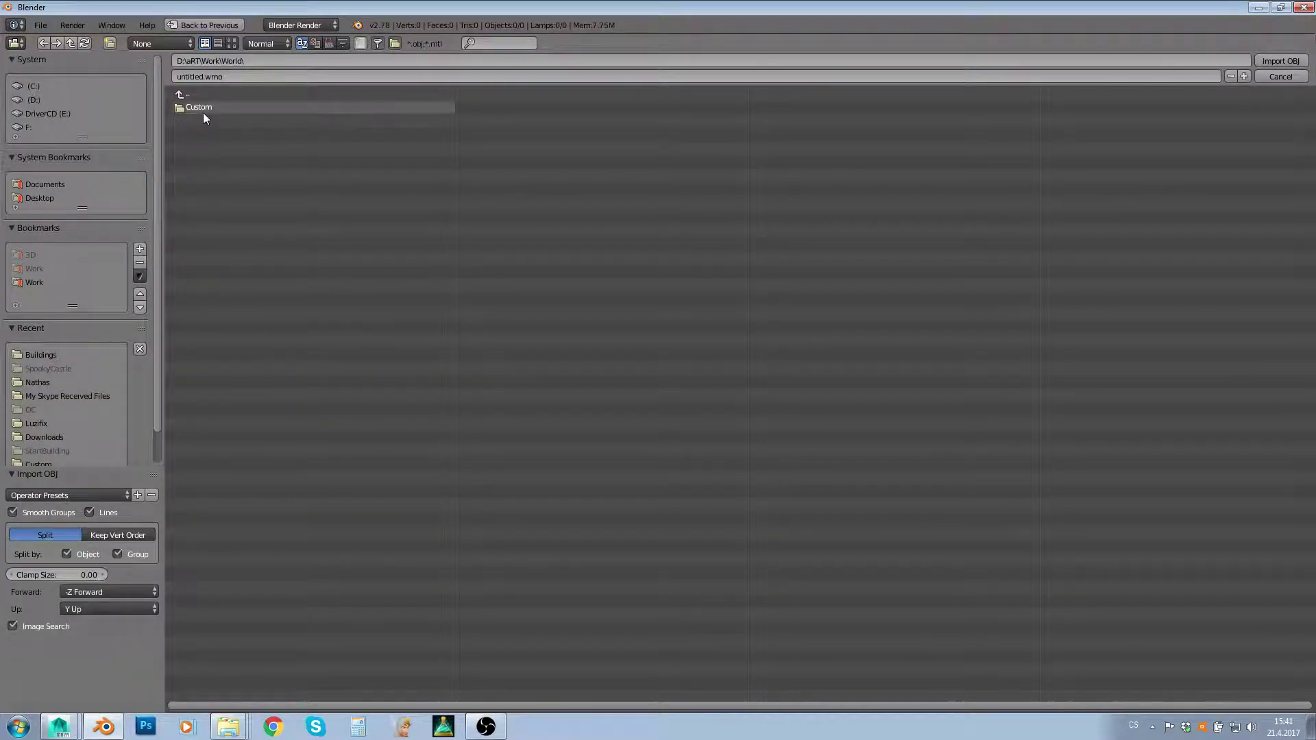
{"action": "left_click", "coordinate": [203, 110]}
{"action": "left_click", "coordinate": [203, 110]}
{"action": "left_click", "coordinate": [207, 113]}
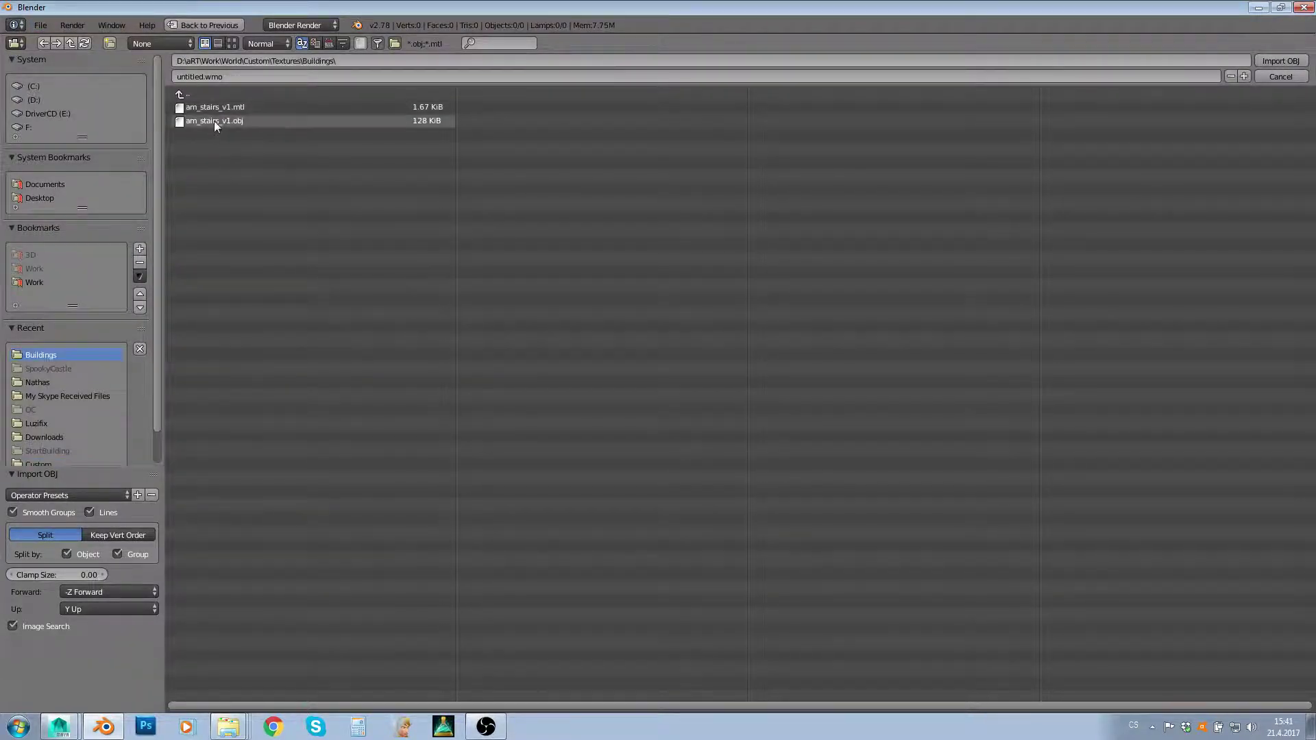
{"action": "double_click", "coordinate": [214, 121]}
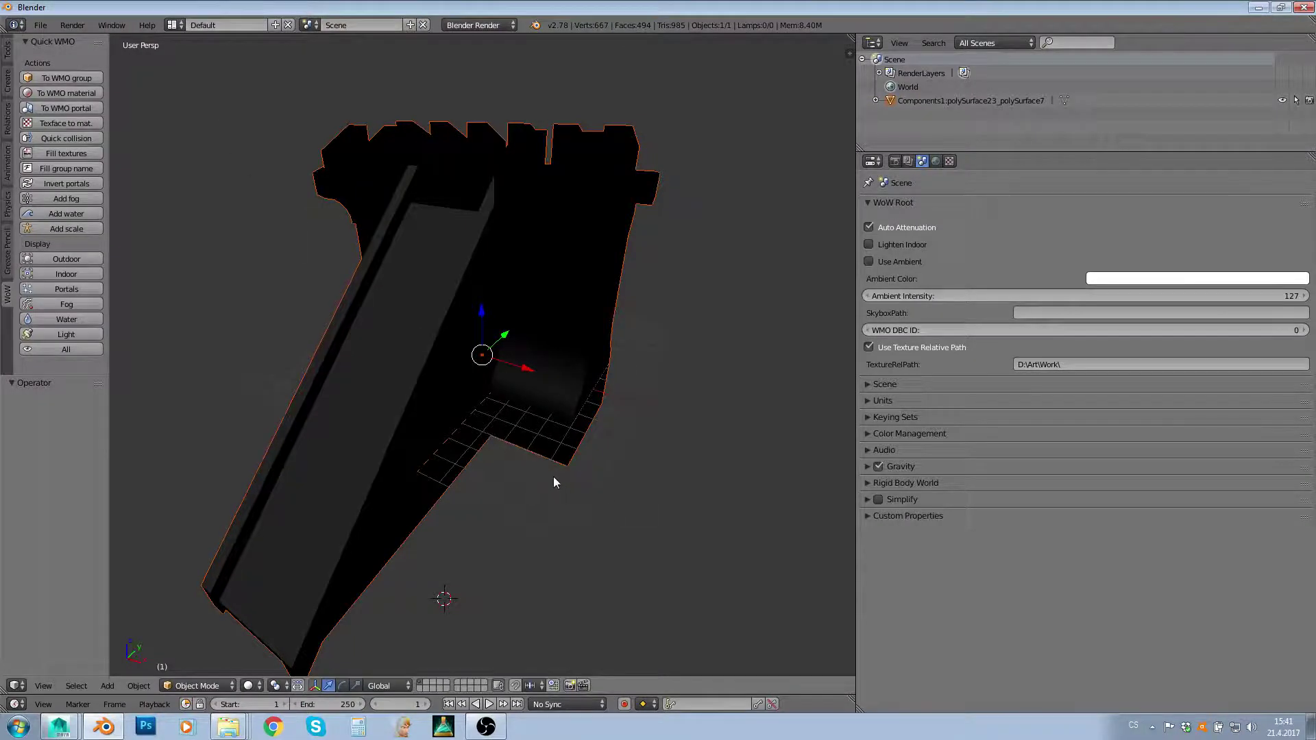
Step: Frame the imported stairs model and select it in the viewport, keeping the Quick WMO tools shown
{"action": "scroll", "coordinate": [553, 476], "scroll_direction": "down", "scroll_amount": 6}
{"action": "middle_click_drag", "start_coordinate": [528, 495], "coordinate": [561, 472]}
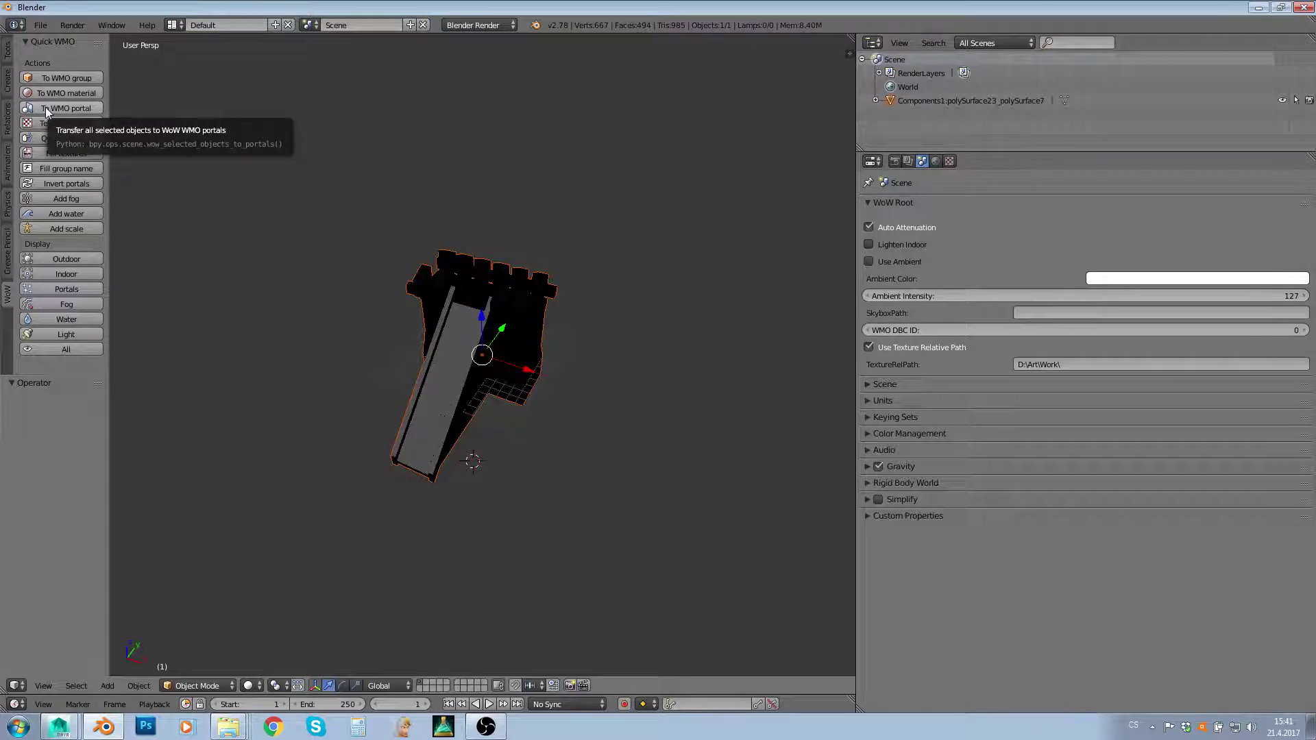
{"action": "left_click", "coordinate": [7, 50]}
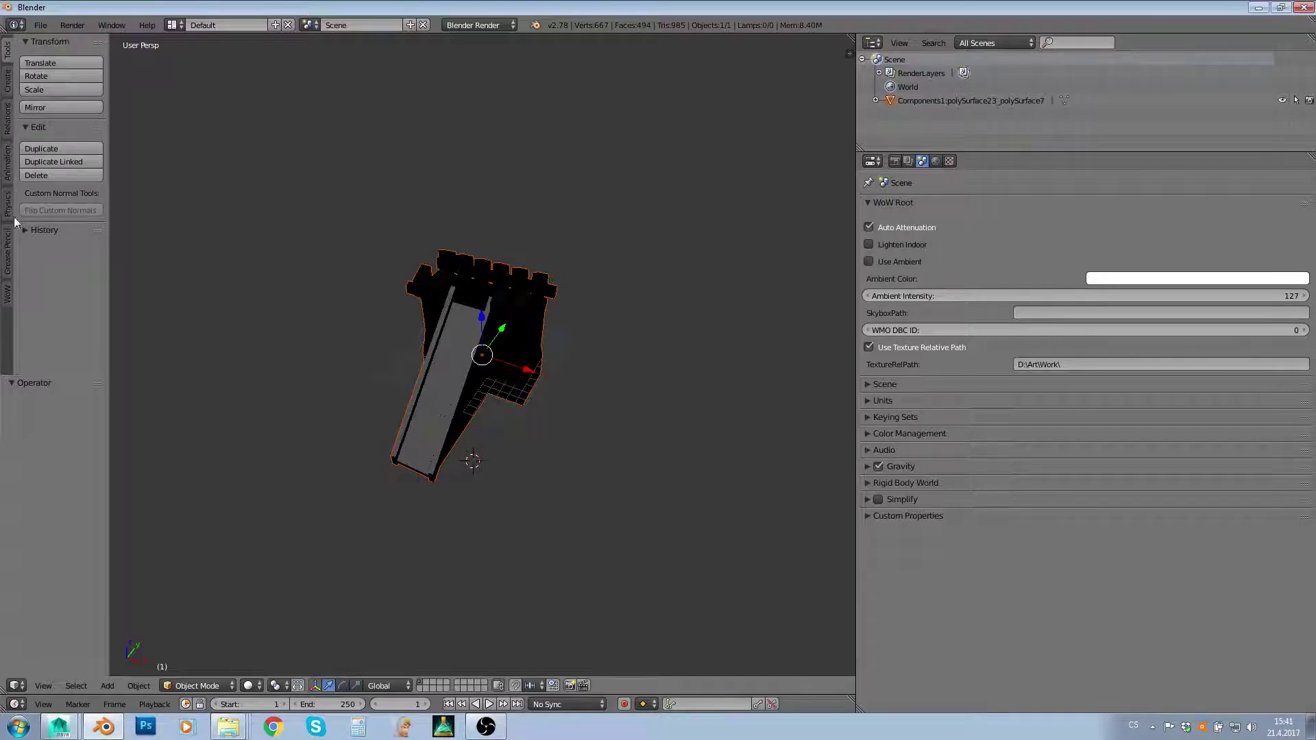
{"action": "left_click", "coordinate": [7, 295]}
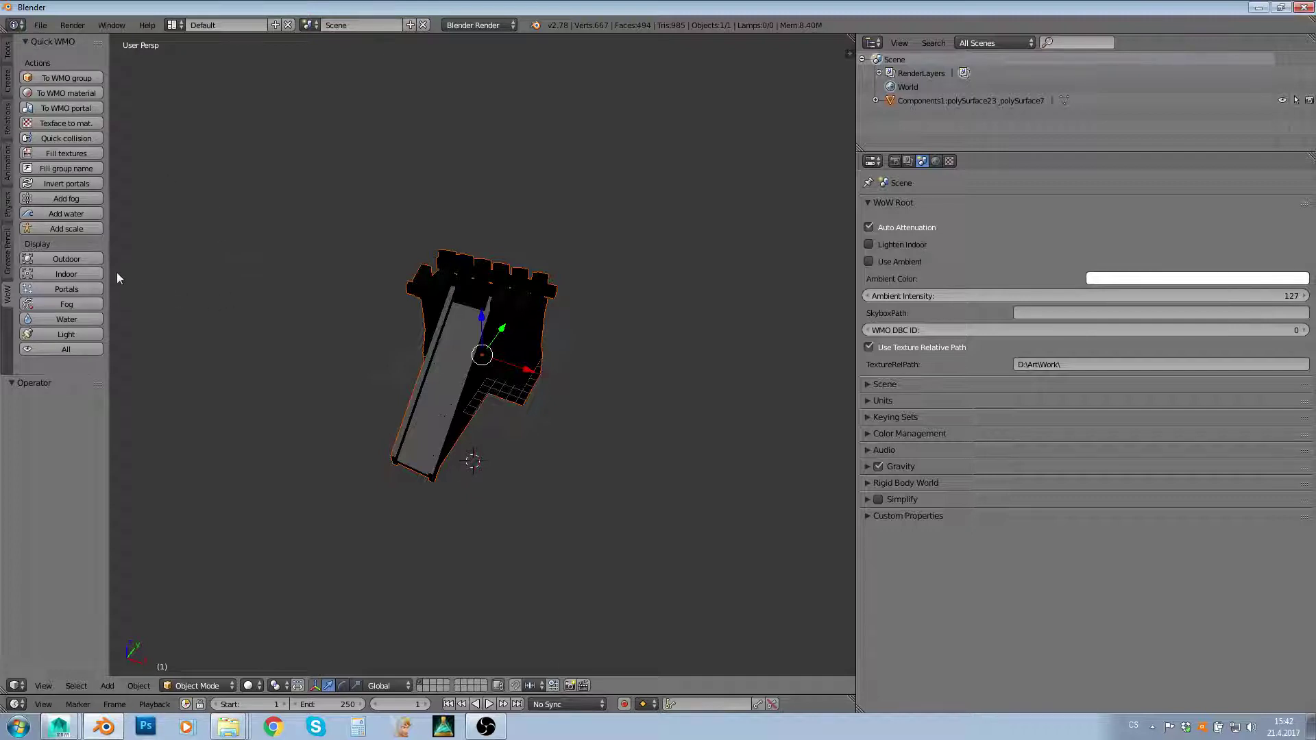
{"action": "right_click", "coordinate": [465, 312]}
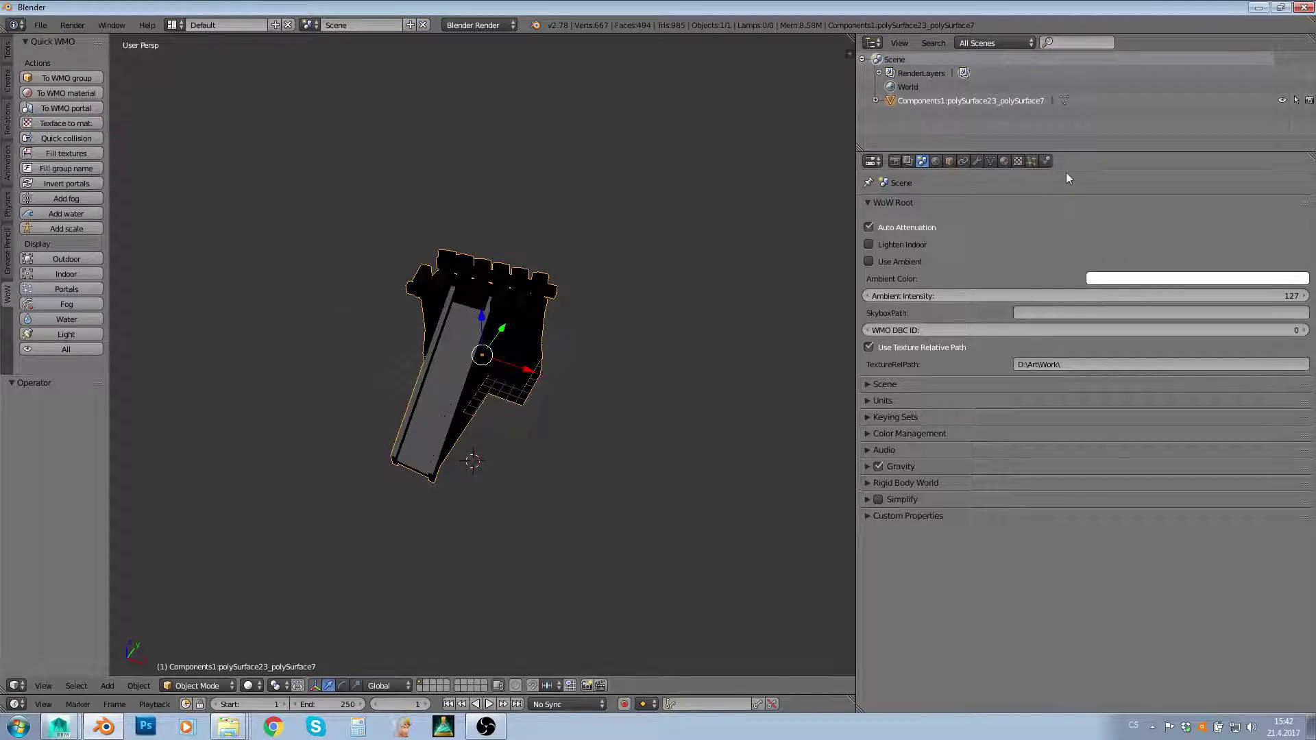
Step: Examine the scene's WoW Root properties, including the texture relative path option and folder
{"action": "mouse_move", "coordinate": [676, 228]}
{"action": "middle_mouse_down"}
{"action": "mouse_move", "coordinate": [656, 250]}
{"action": "mouse_move", "coordinate": [665, 243]}
{"action": "middle_mouse_up"}
{"action": "left_click", "coordinate": [897, 162]}
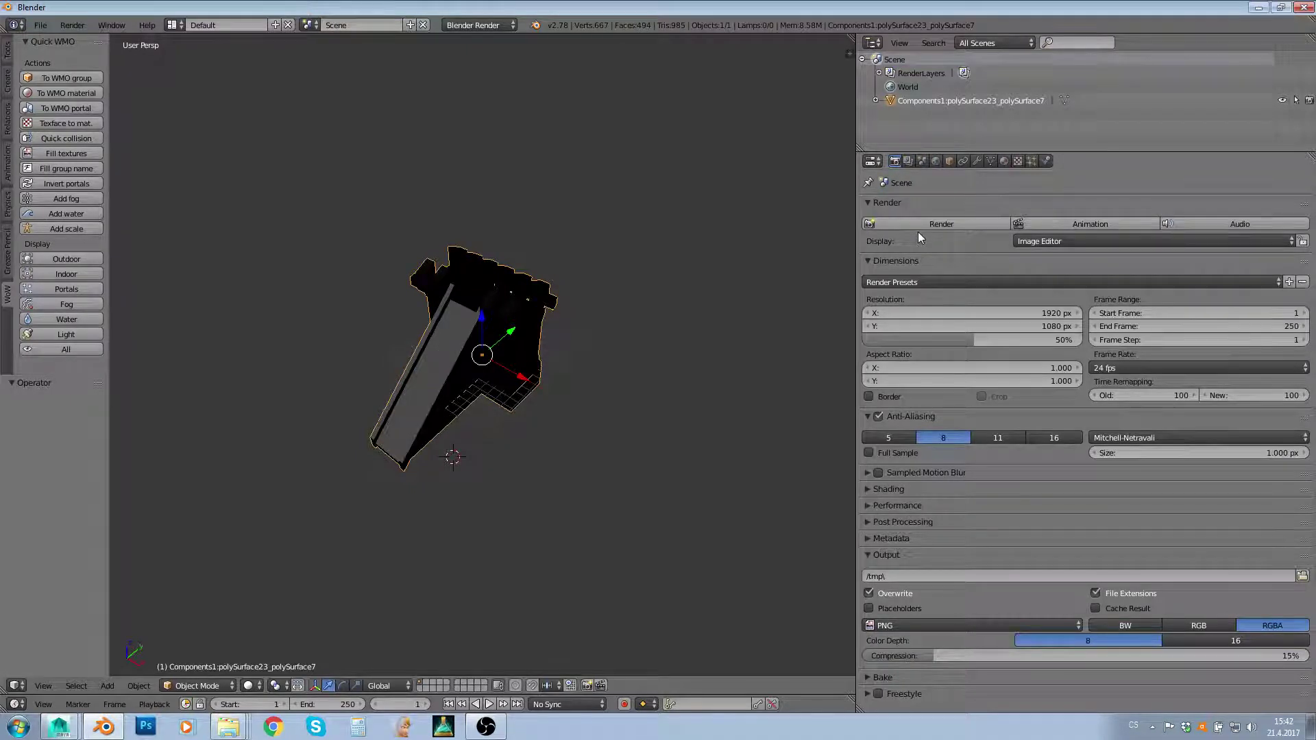
{"action": "left_click", "coordinate": [913, 163]}
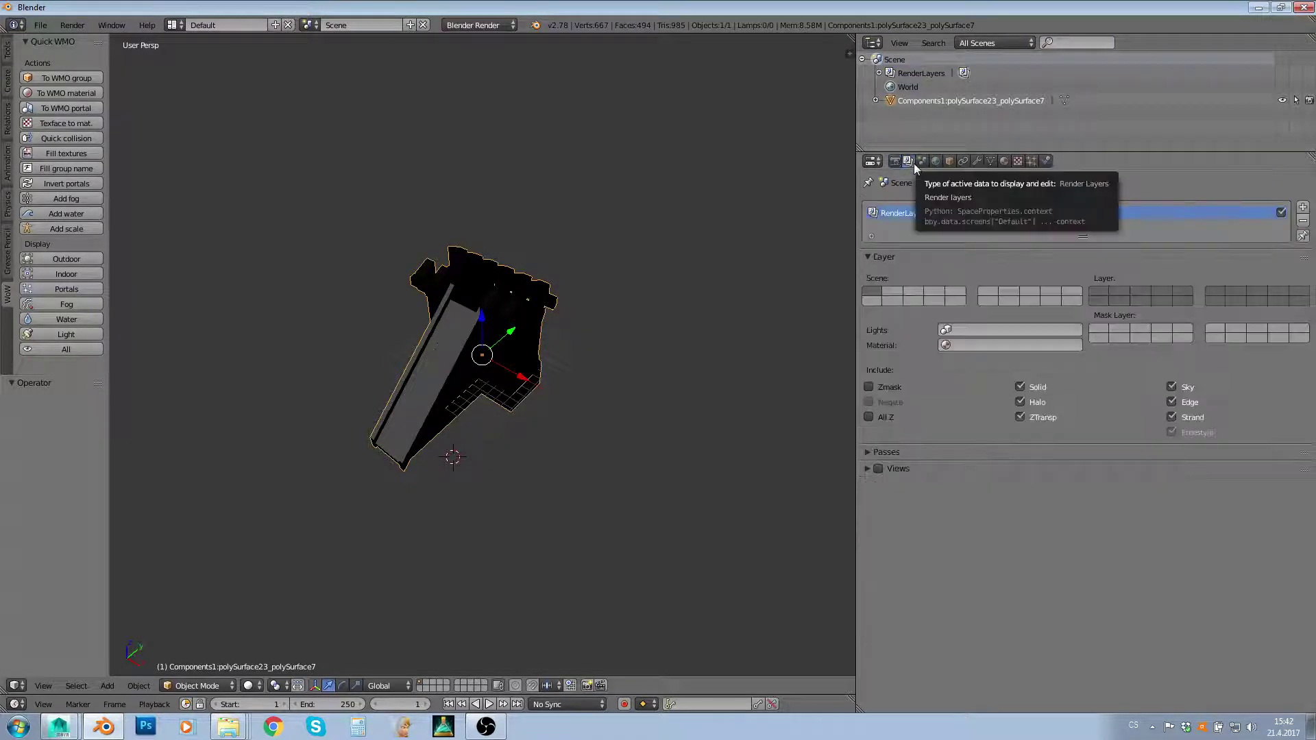
{"action": "left_click", "coordinate": [922, 162]}
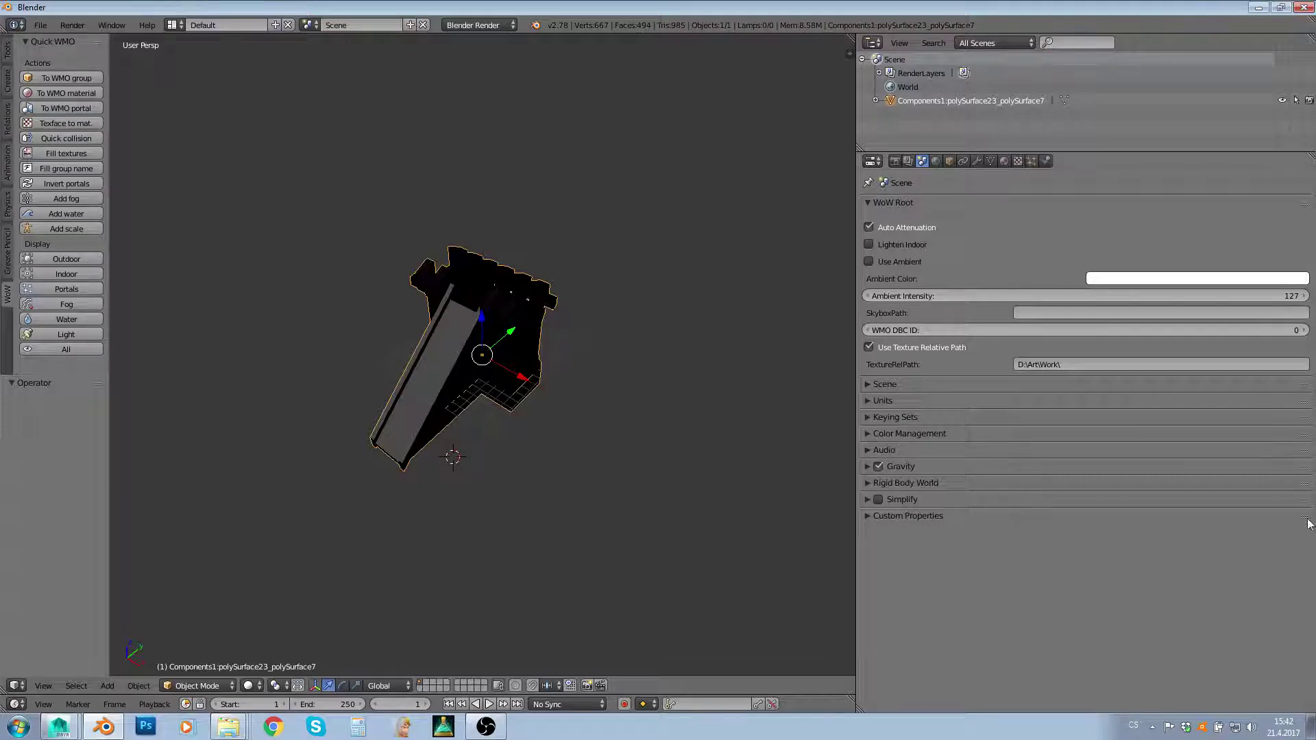
{"action": "left_click_drag", "start_coordinate": [1304, 516], "coordinate": [1301, 431]}
{"action": "left_click_drag", "start_coordinate": [1296, 403], "coordinate": [1306, 489]}
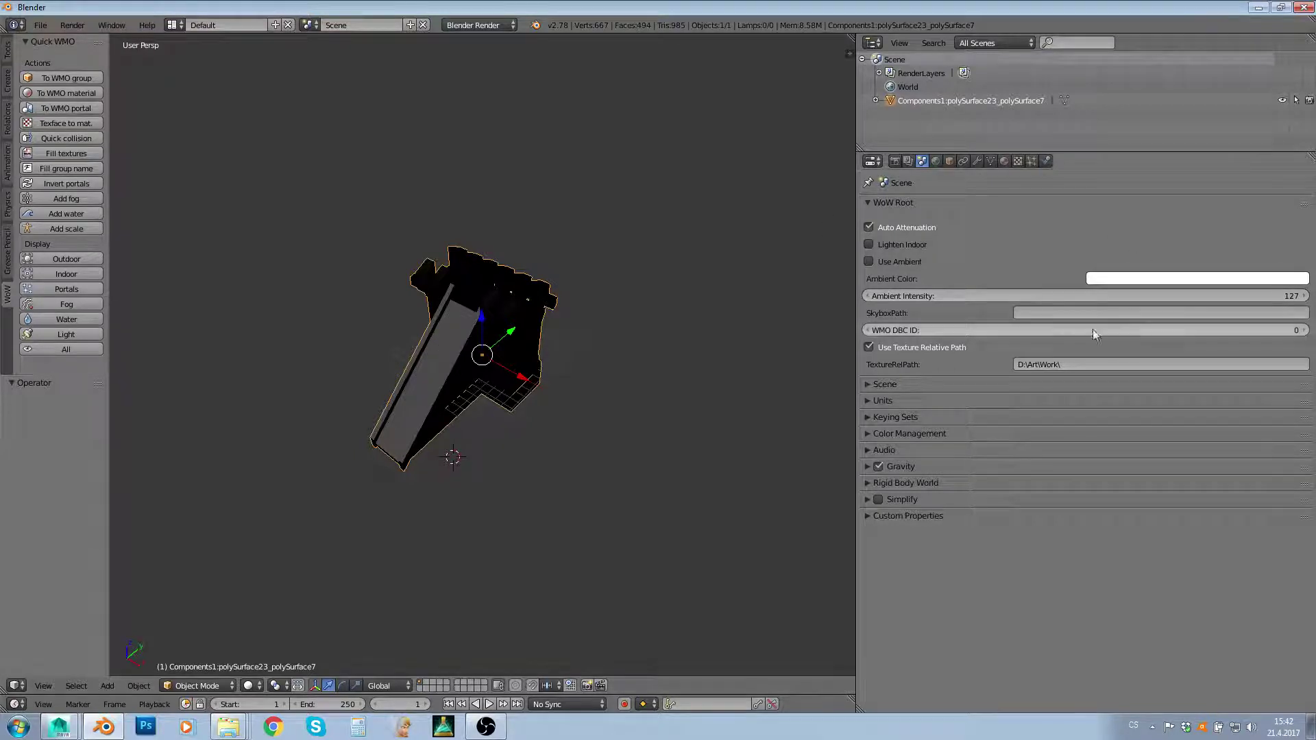
{"action": "left_click", "coordinate": [873, 351]}
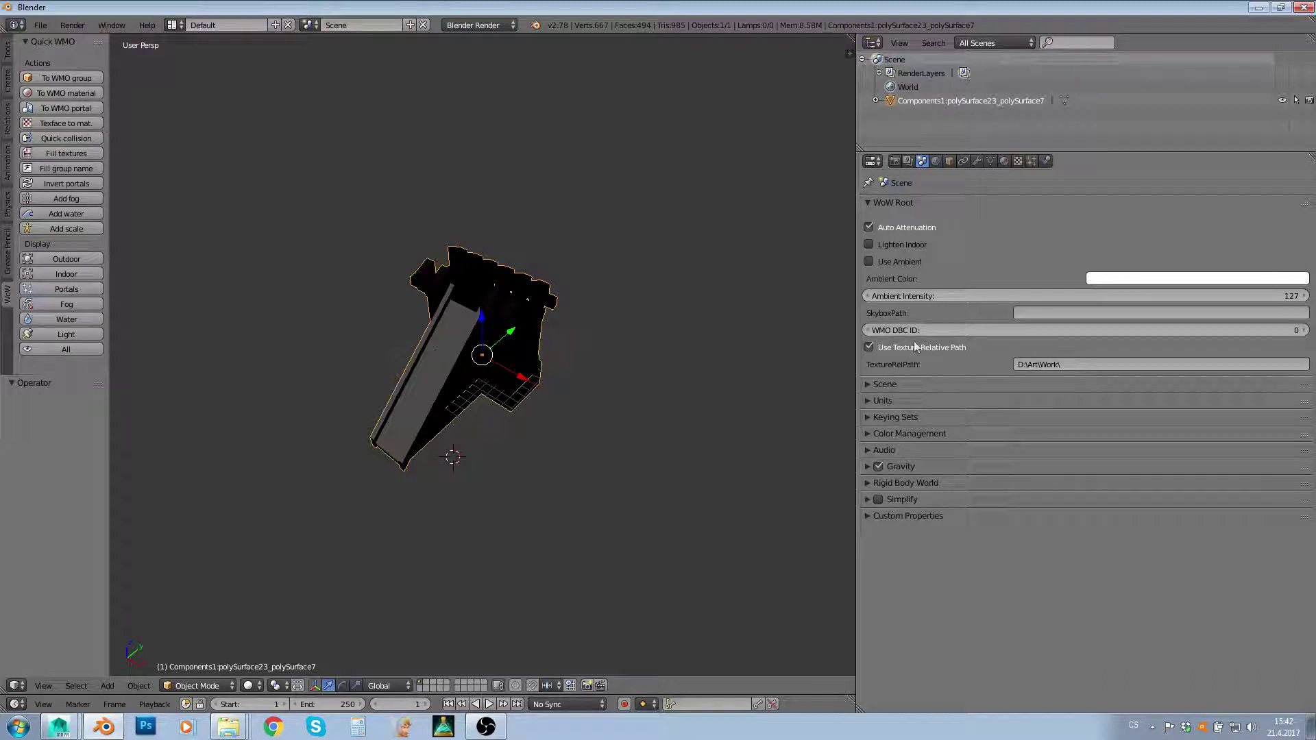
Step: Compare the scene's texture relative path with the Buildings texture folder path in the file explorer, keeping Use Texture Relative Path enabled
{"action": "left_click", "coordinate": [1042, 363]}
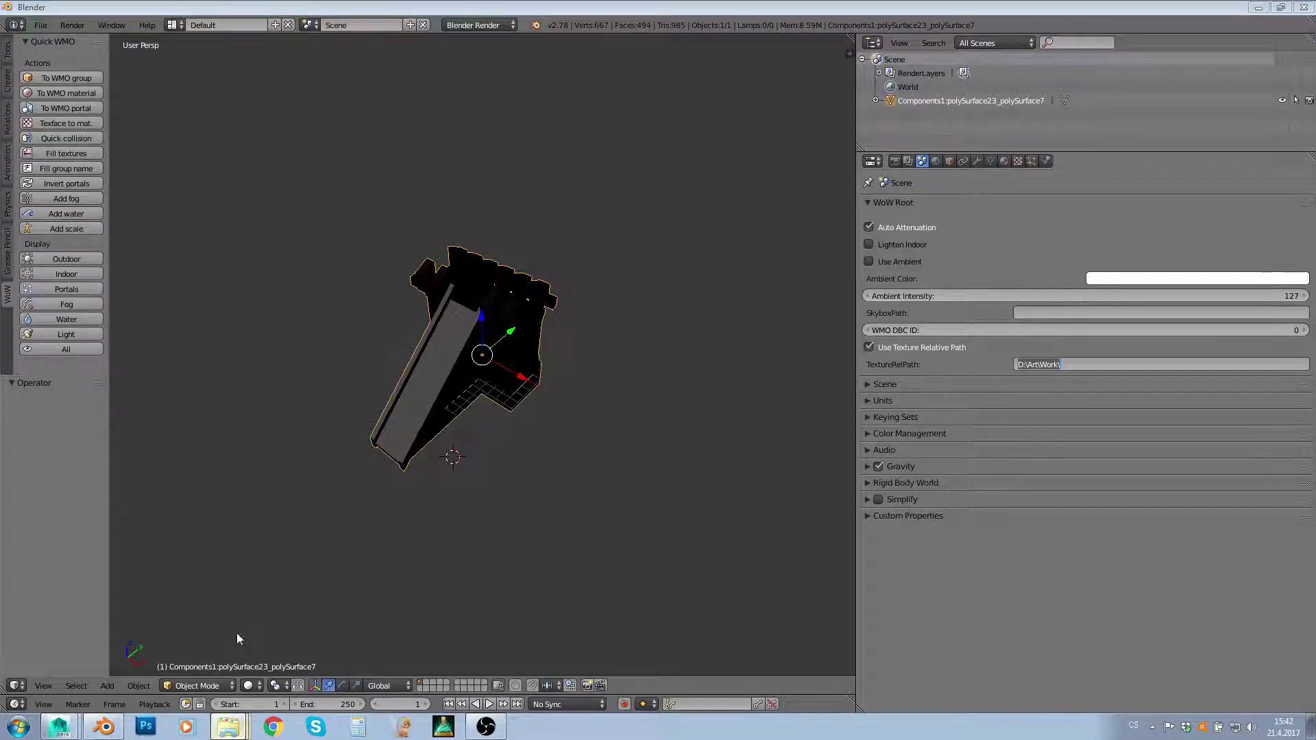
{"action": "key", "text": "alt+Tab"}
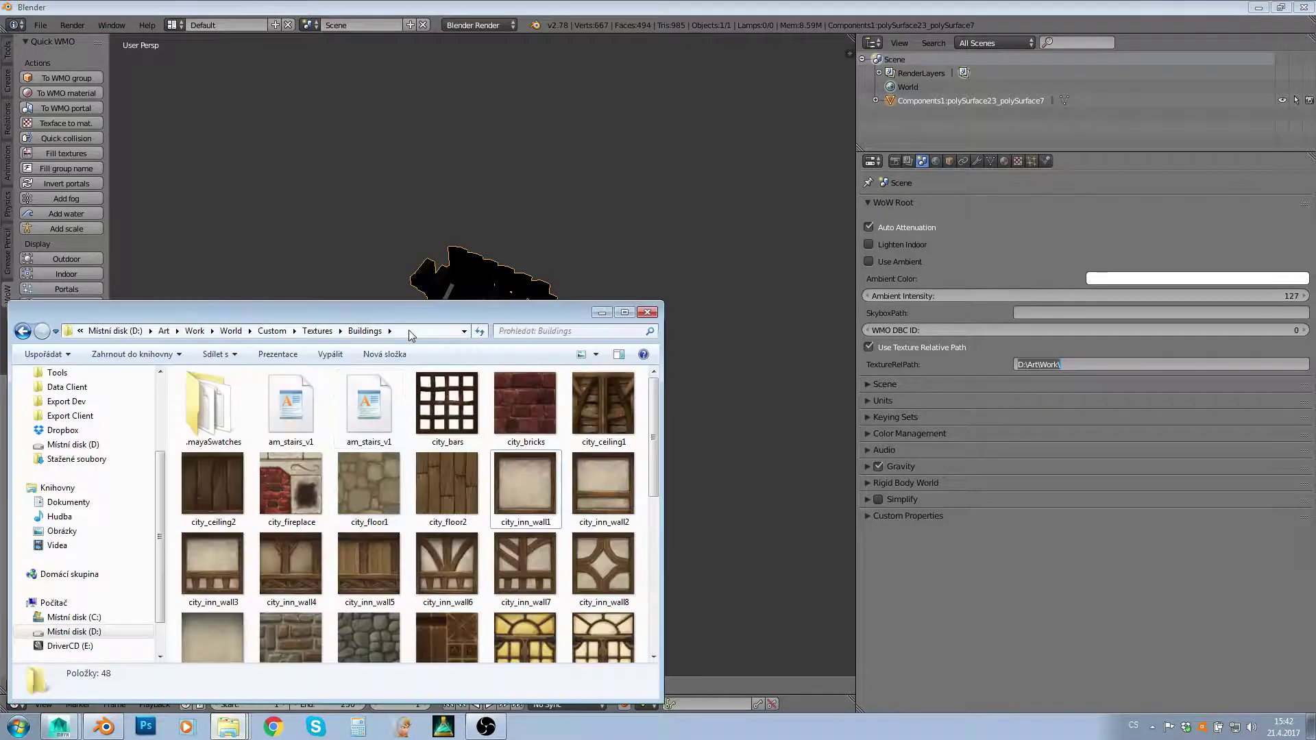
{"action": "left_click", "coordinate": [114, 331]}
{"action": "left_click", "coordinate": [124, 332]}
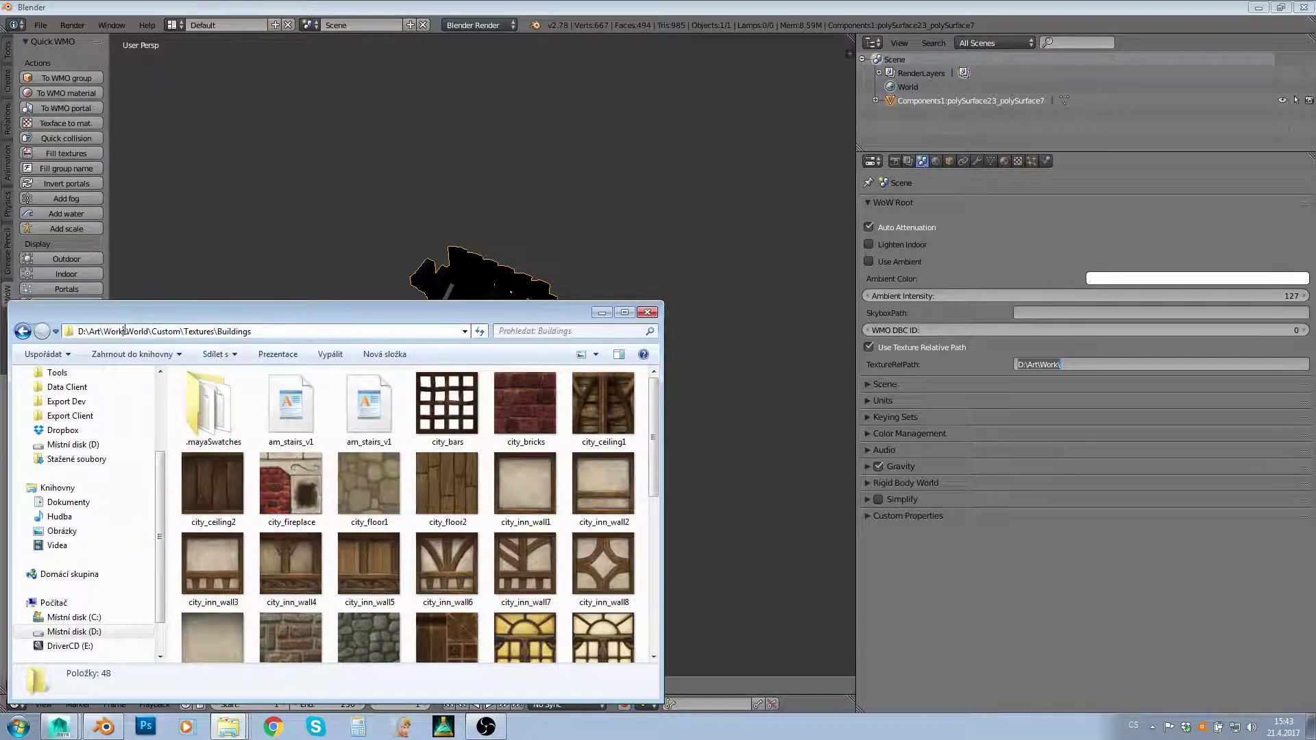
{"action": "left_click_drag", "start_coordinate": [126, 331], "coordinate": [60, 331]}
{"action": "left_click_drag", "start_coordinate": [126, 331], "coordinate": [252, 332]}
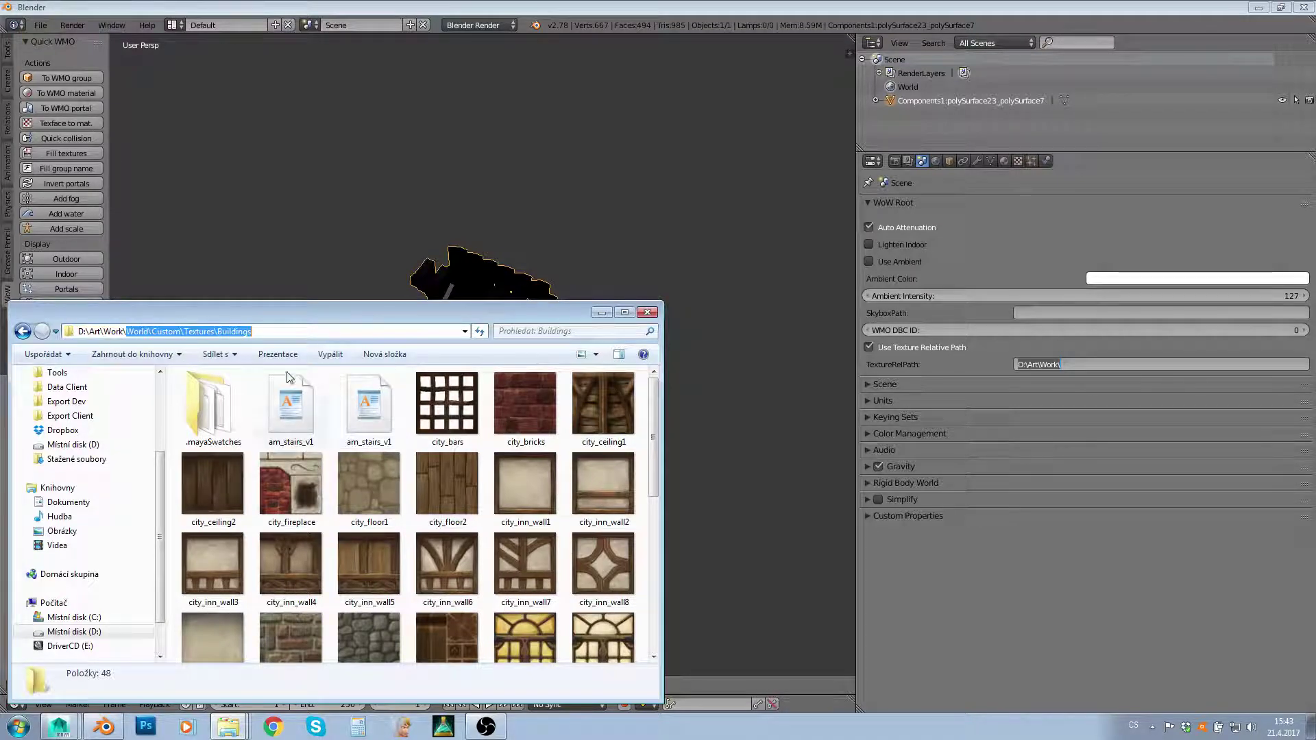
{"action": "left_click", "coordinate": [535, 5]}
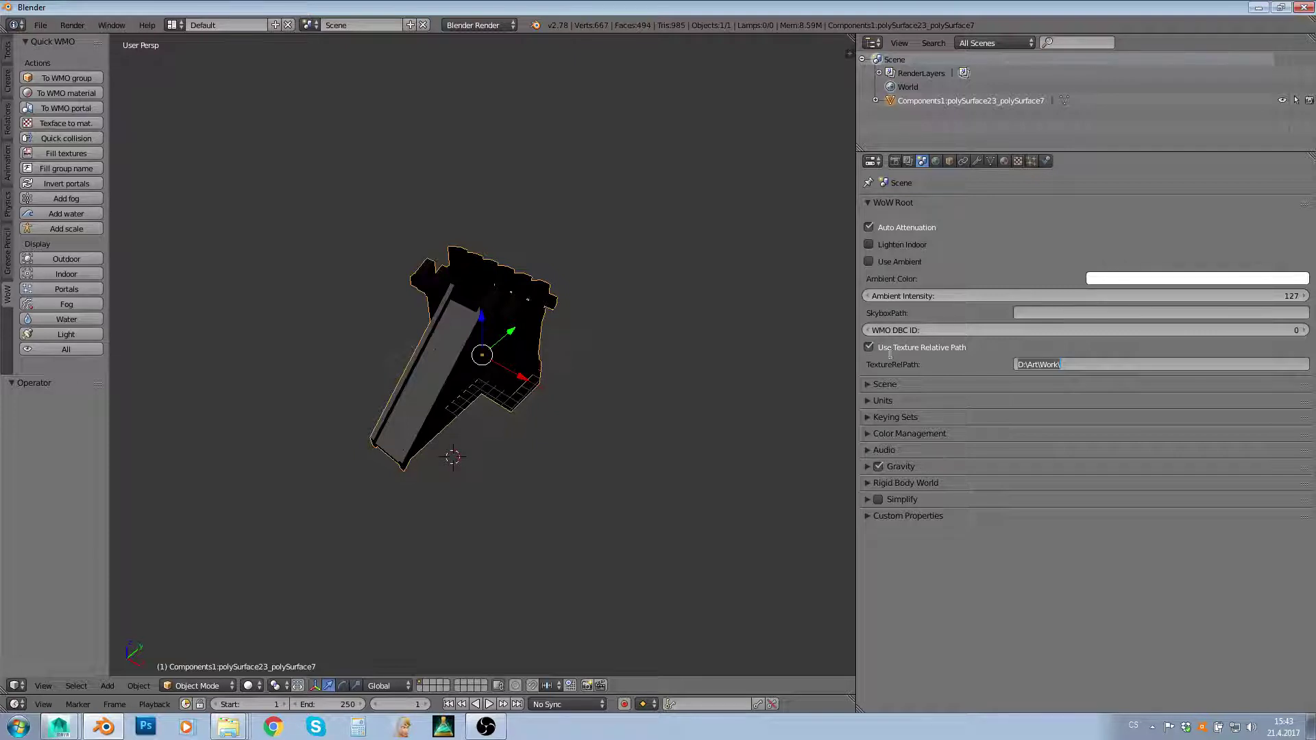
{"action": "left_click", "coordinate": [870, 347]}
Step: Examine the stair object's WoW WMO Group and WoW Portal Plane settings, along with its world, constraint, modifier and mesh data properties
{"action": "left_click", "coordinate": [936, 162]}
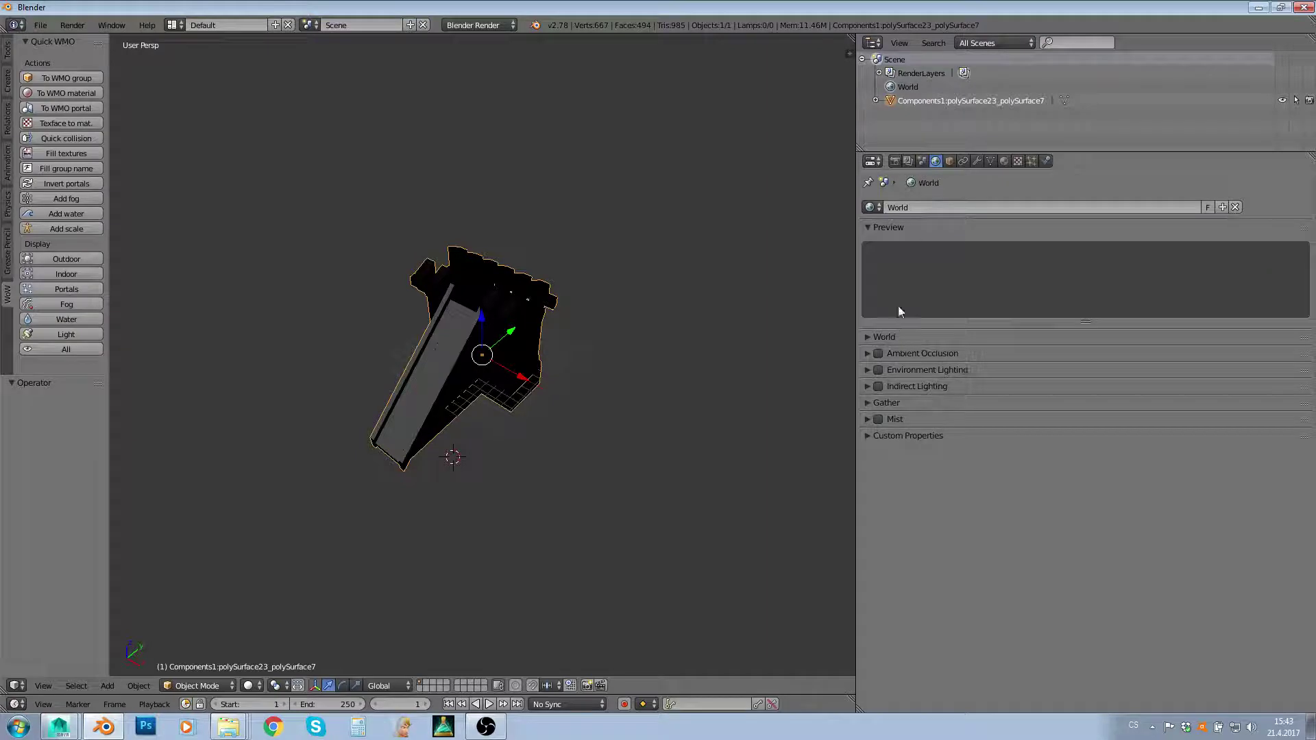
{"action": "left_click", "coordinate": [956, 162]}
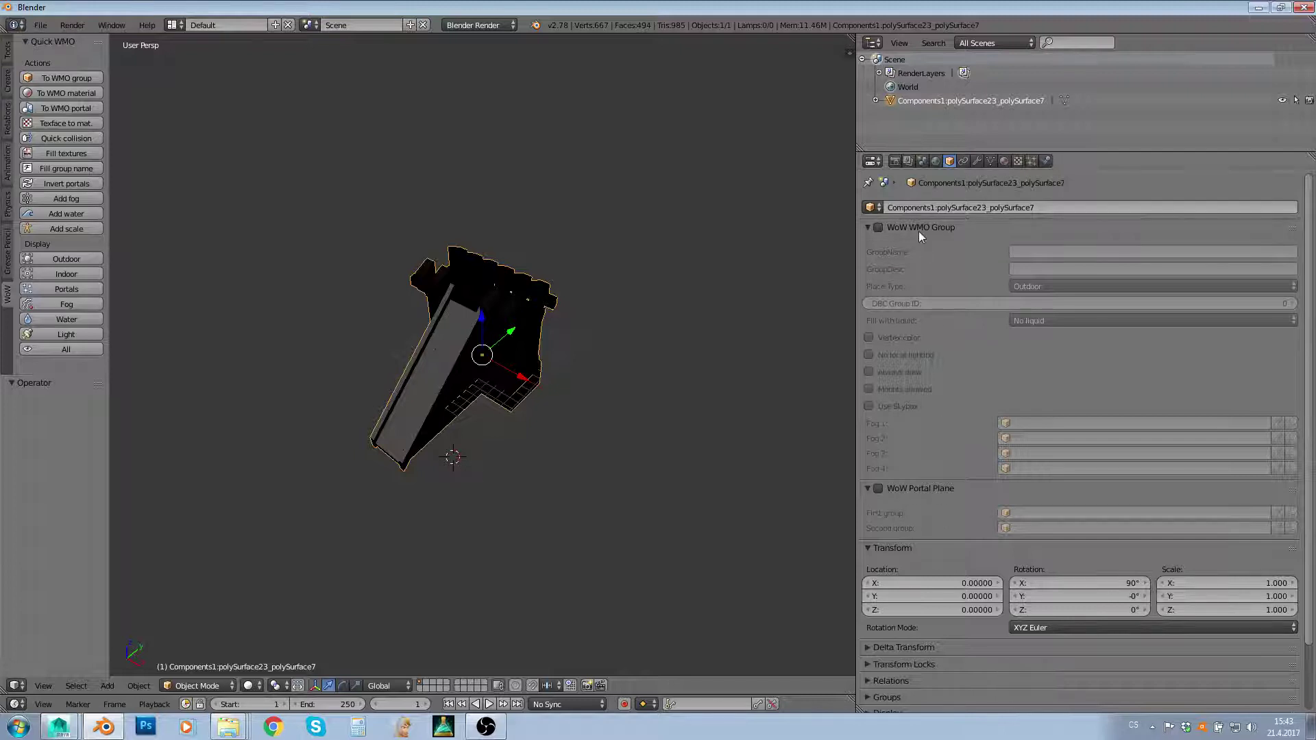
{"action": "scroll", "coordinate": [927, 237], "scroll_direction": "down", "scroll_amount": 3}
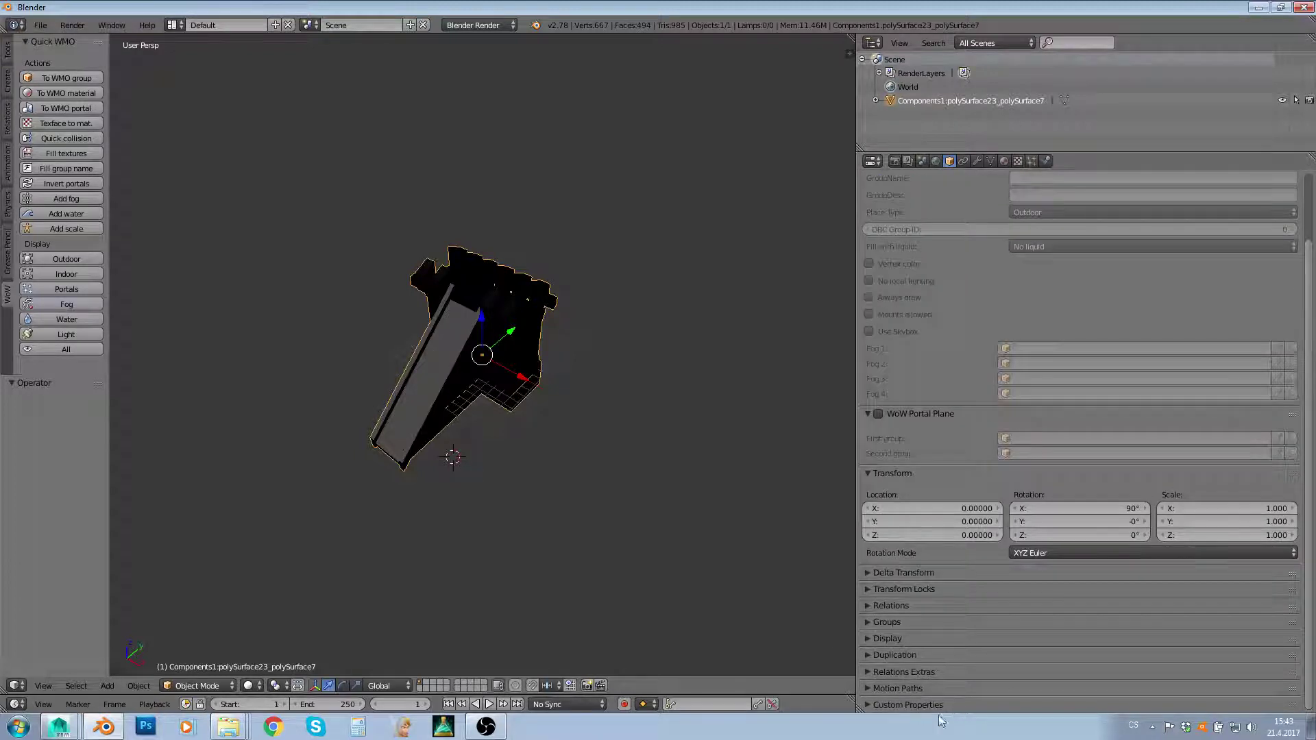
{"action": "scroll", "coordinate": [1123, 429], "scroll_direction": "up", "scroll_amount": 3}
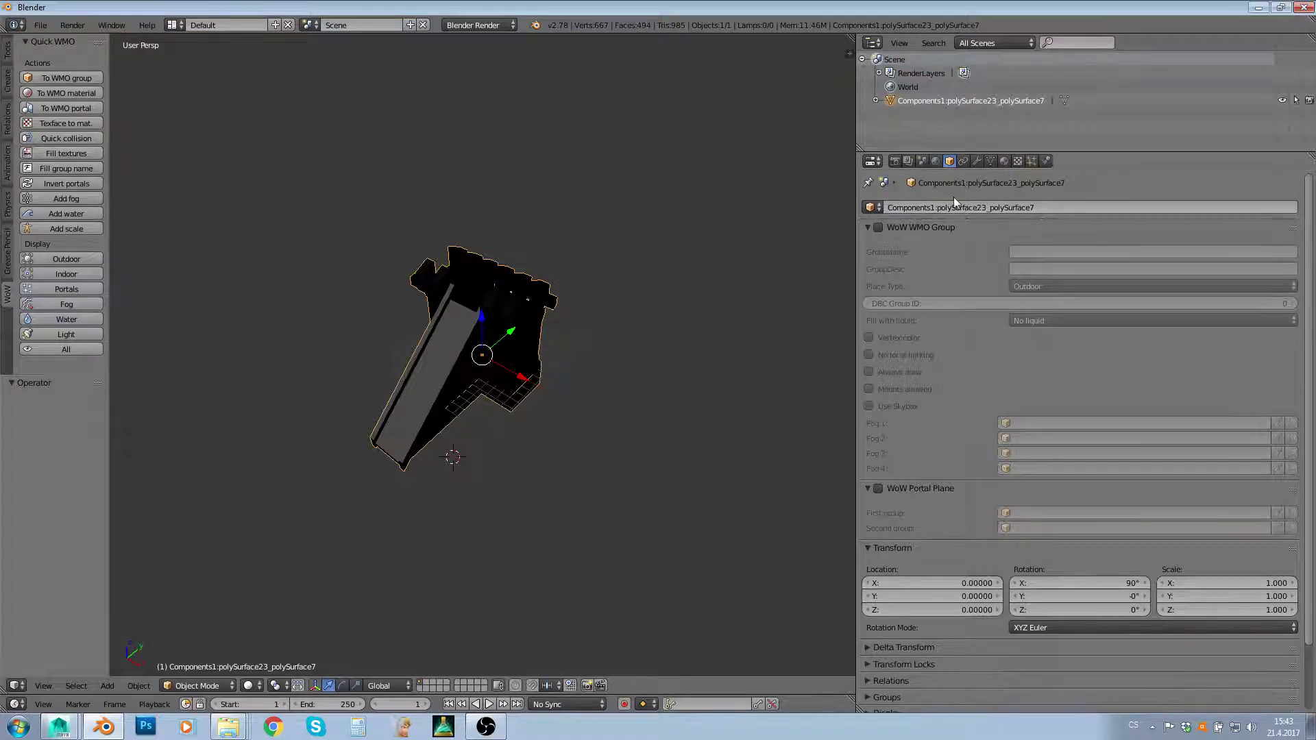
{"action": "left_click", "coordinate": [964, 161]}
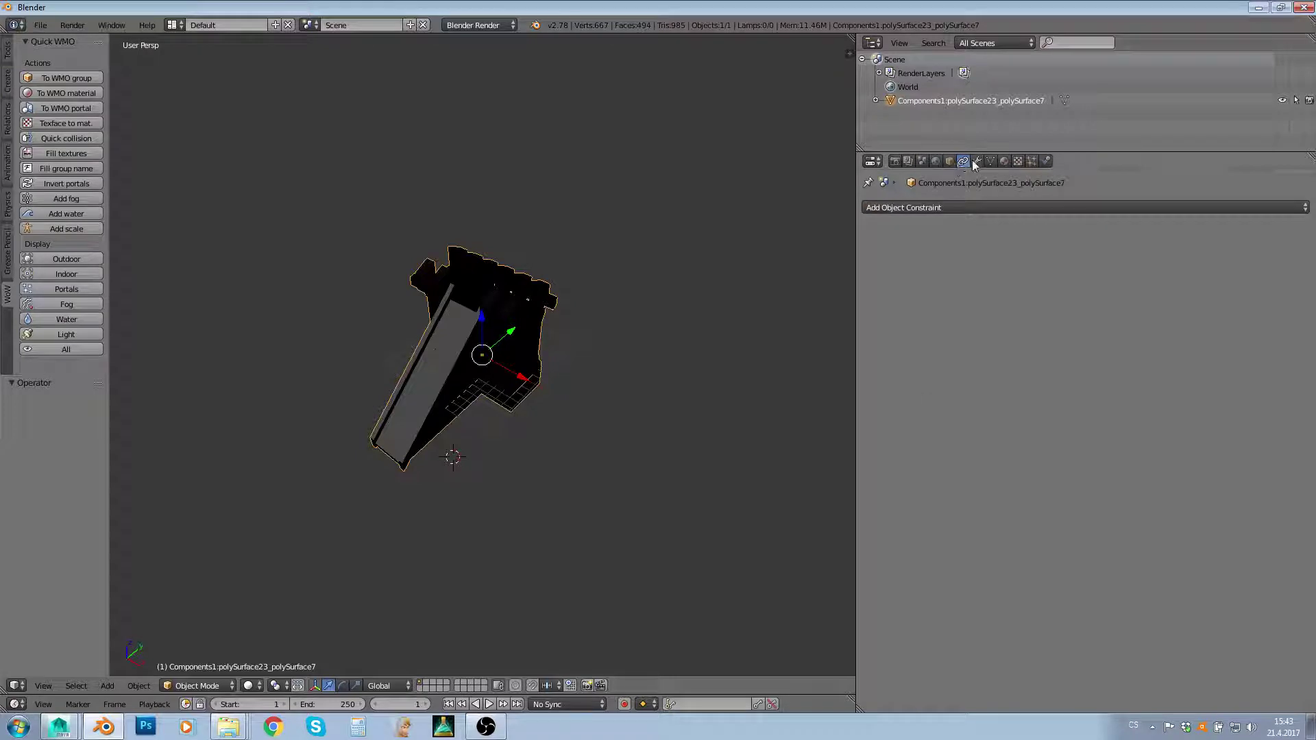
{"action": "left_click", "coordinate": [977, 161]}
{"action": "left_click", "coordinate": [991, 161]}
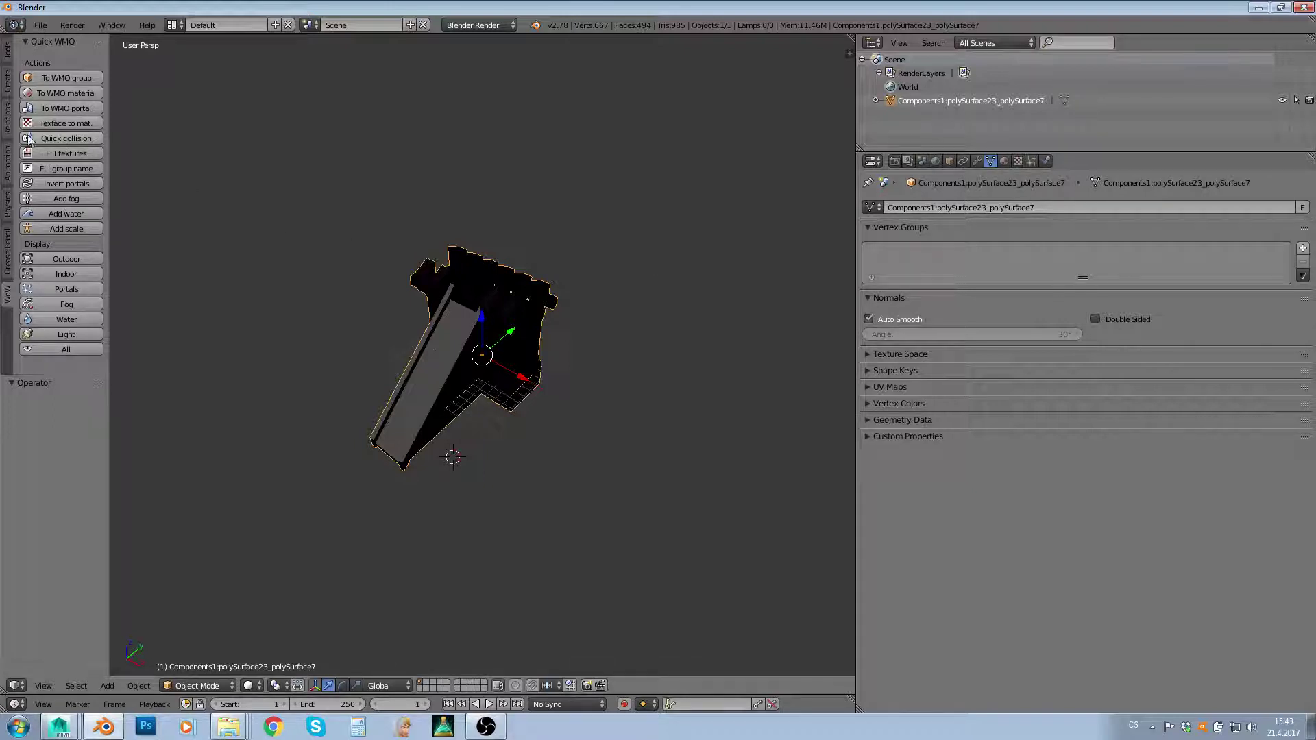
Step: Review the stair object's WoW Material settings and the image texture assigned to the keep_stonefloor material
{"action": "left_click", "coordinate": [1004, 161]}
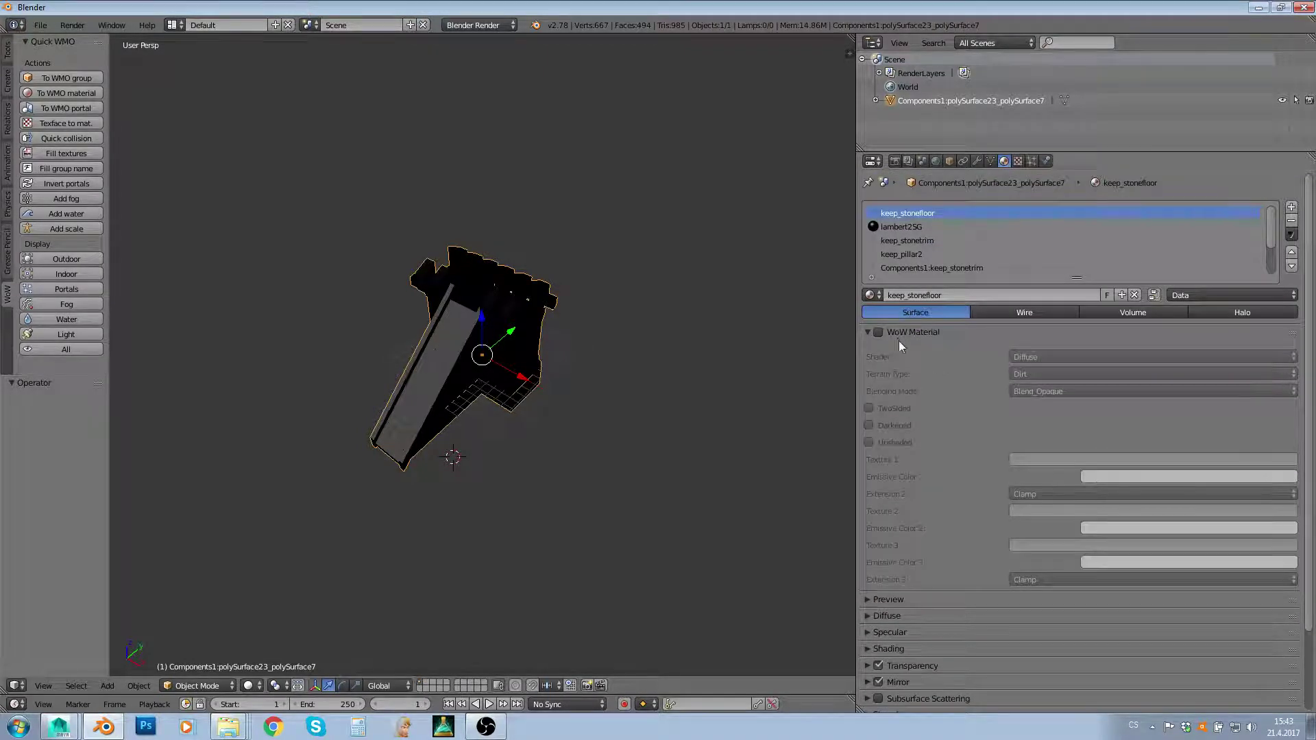
{"action": "scroll", "coordinate": [899, 340], "scroll_direction": "down", "scroll_amount": 3}
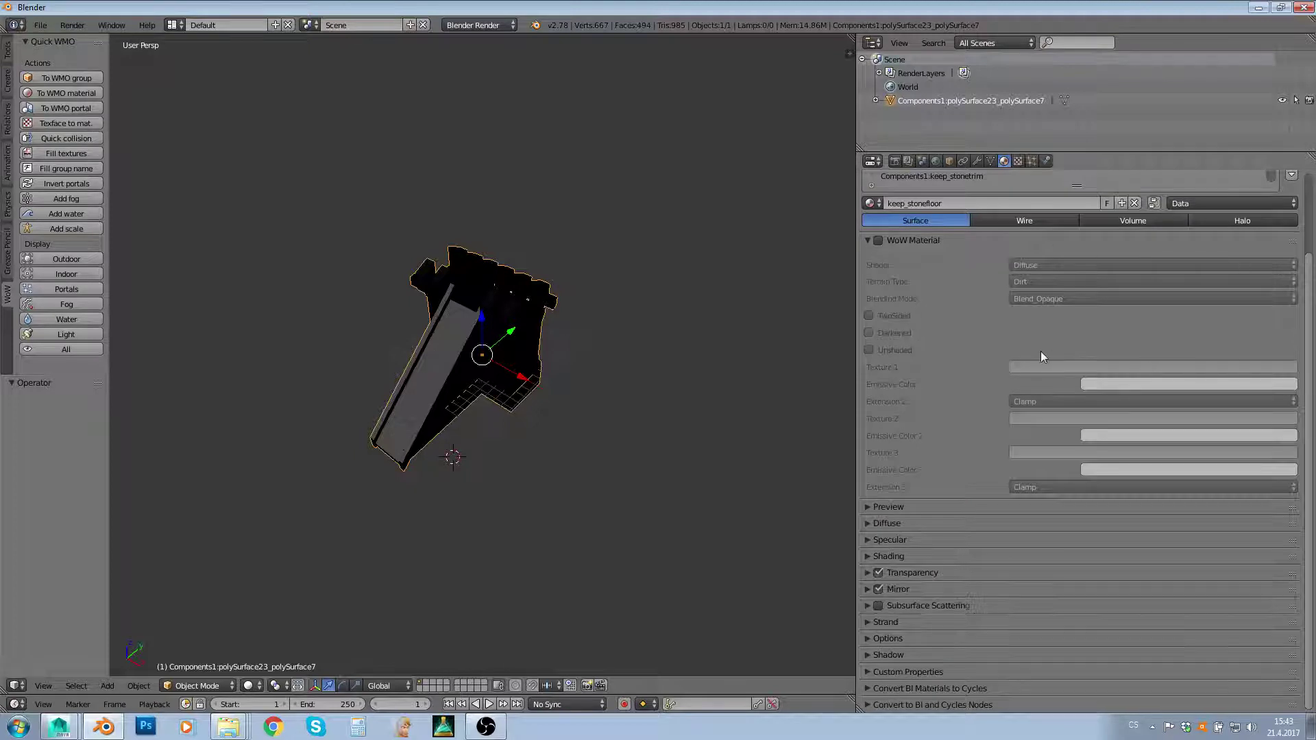
{"action": "scroll", "coordinate": [1041, 351], "scroll_direction": "up", "scroll_amount": 3}
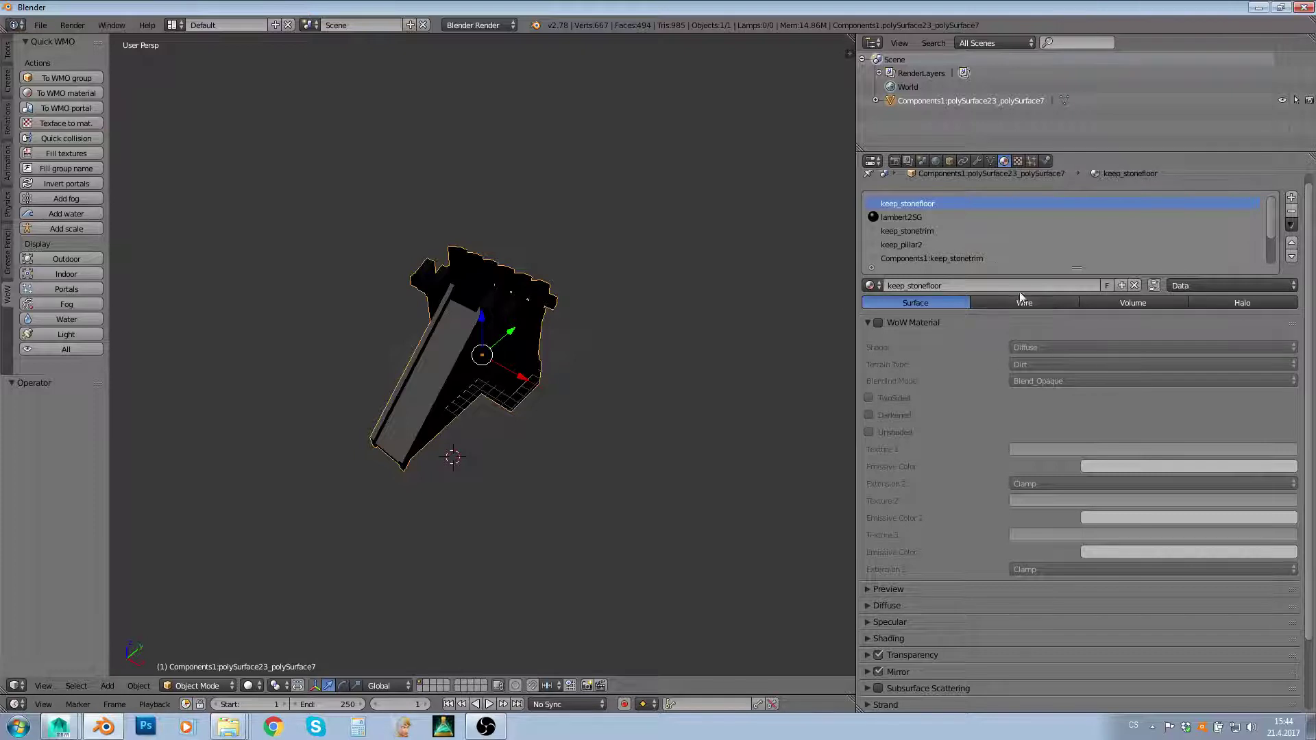
{"action": "left_click", "coordinate": [1018, 163]}
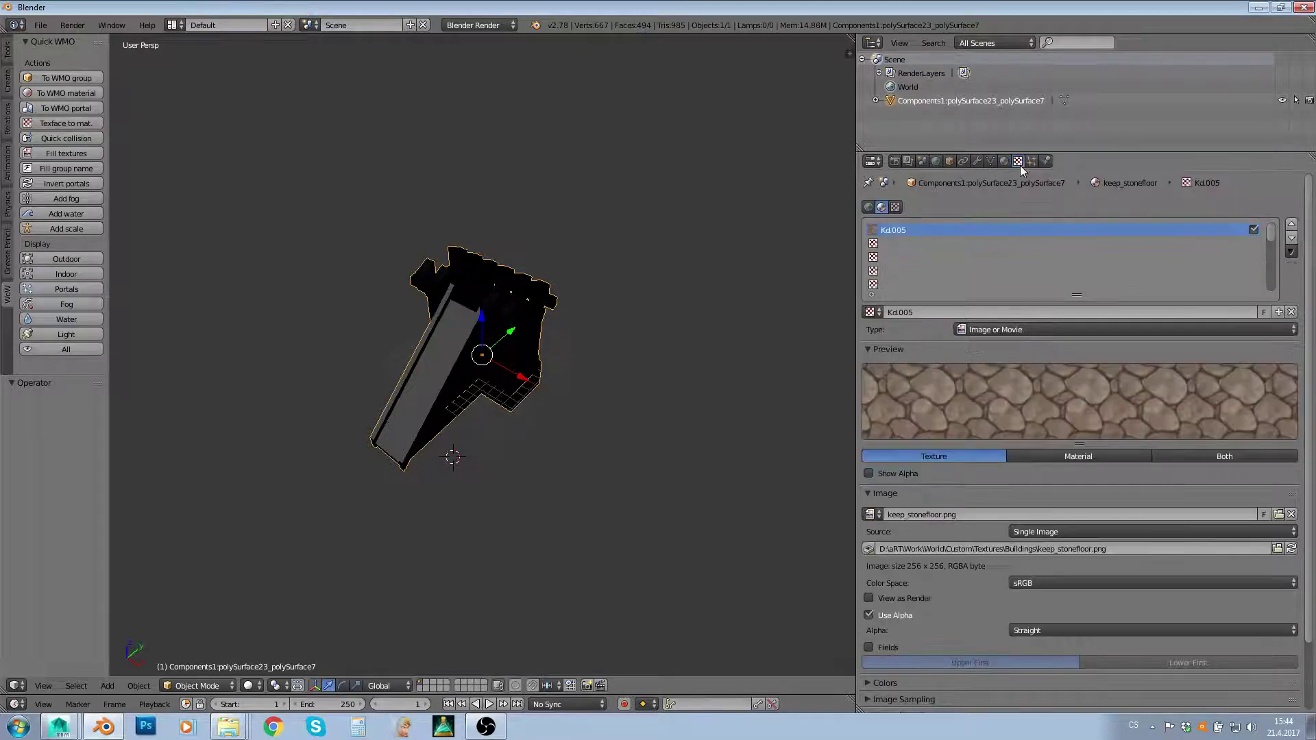
{"action": "scroll", "coordinate": [994, 543], "scroll_direction": "down", "scroll_amount": 3}
{"action": "scroll", "coordinate": [1034, 485], "scroll_direction": "up", "scroll_amount": 3}
{"action": "left_click", "coordinate": [1046, 162]}
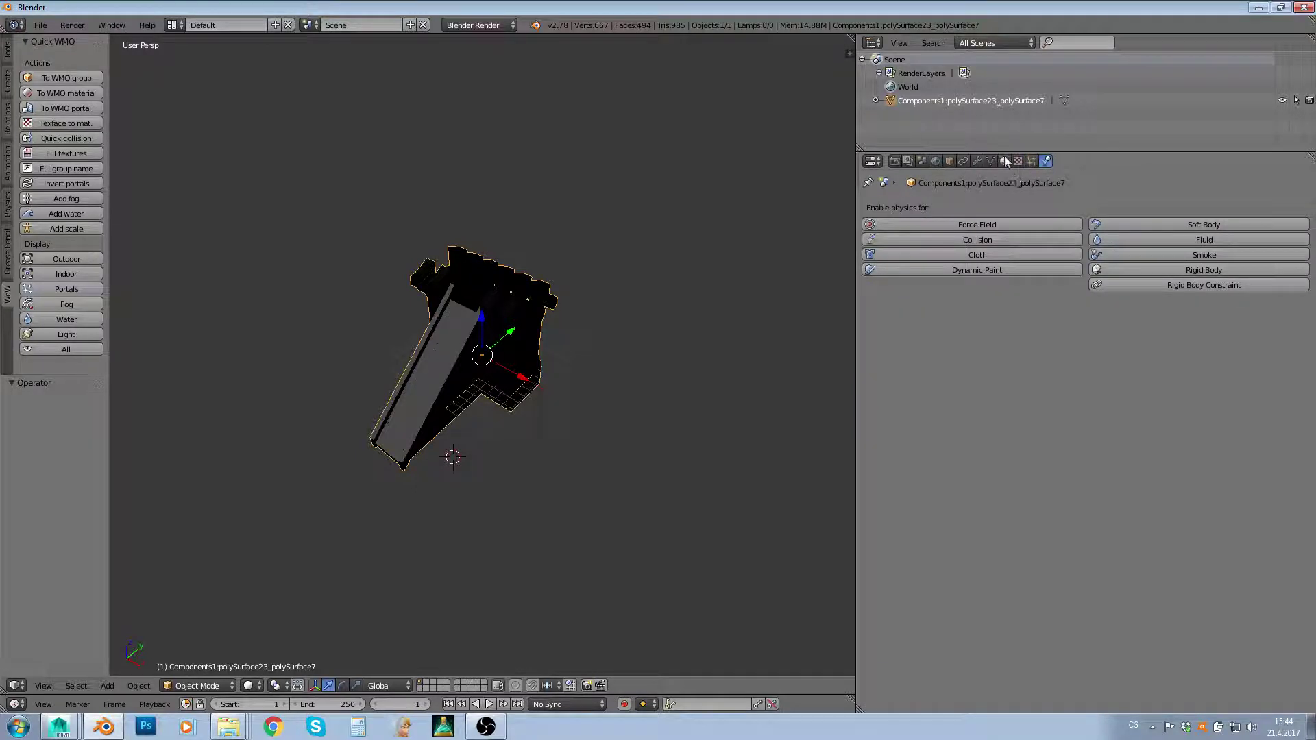
{"action": "left_click", "coordinate": [1004, 161]}
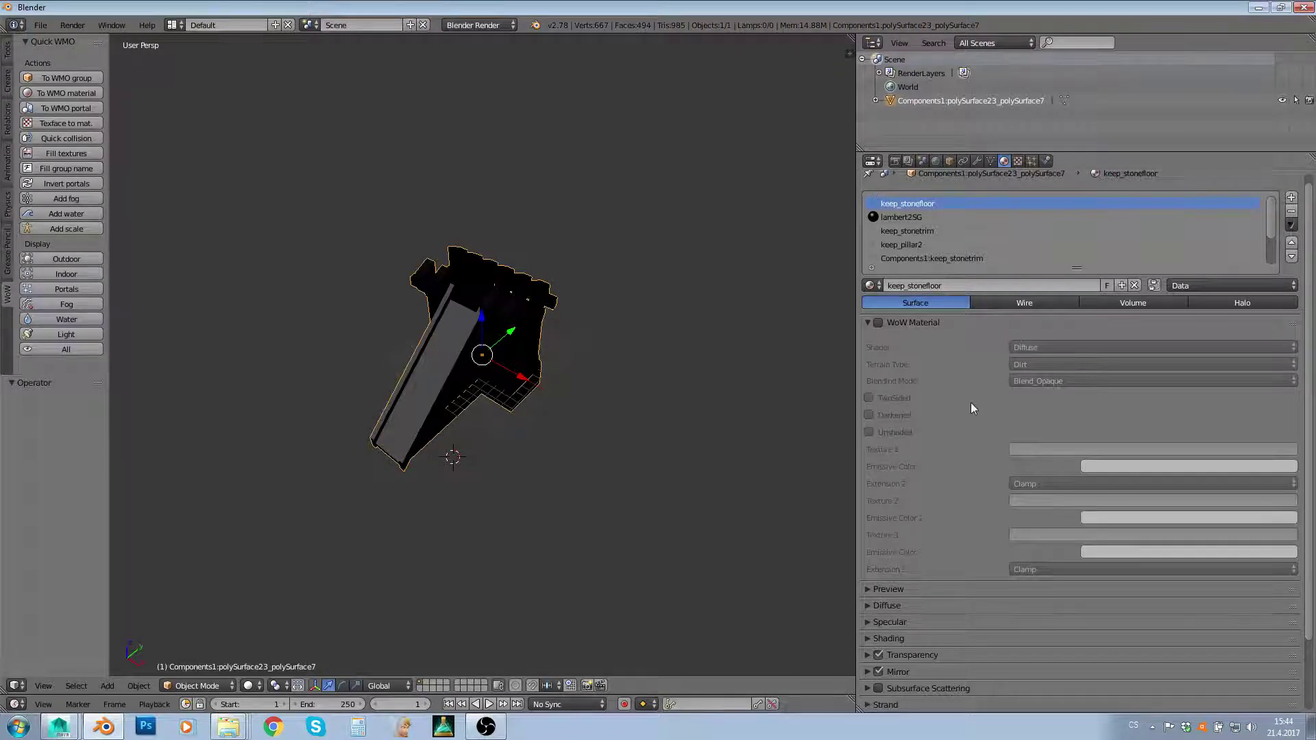
{"action": "scroll", "coordinate": [973, 408], "scroll_direction": "up", "scroll_amount": 1}
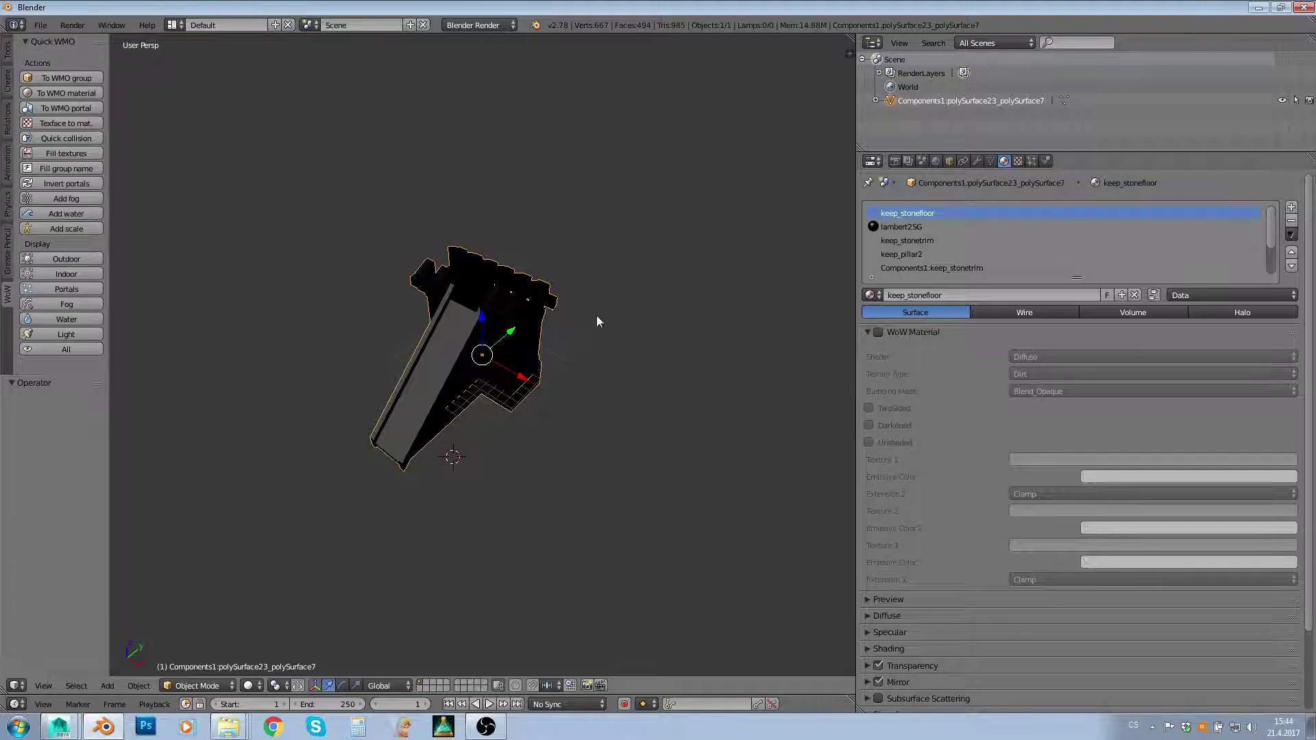
Step: Show the scene's WoW Root properties and set the viewport shading to Texture to inspect the textured stairs
{"action": "left_click", "coordinate": [925, 160]}
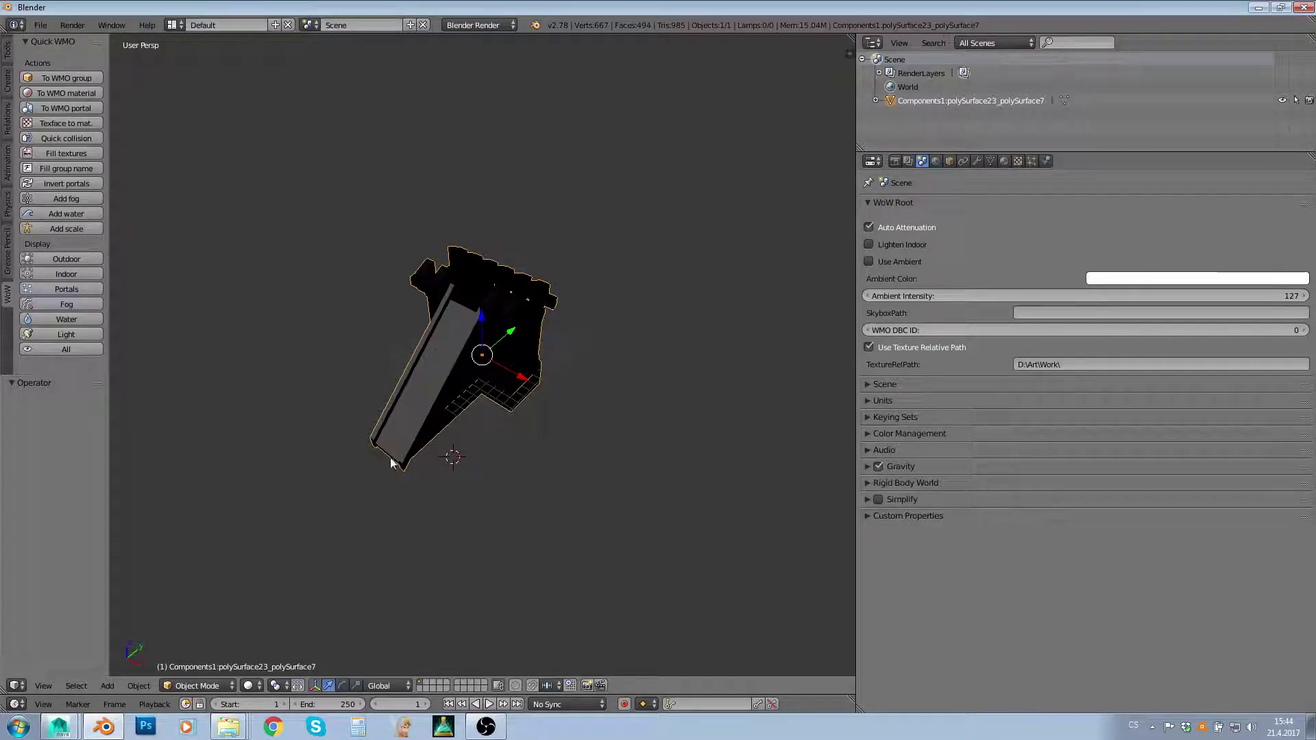
{"action": "left_click", "coordinate": [253, 687]}
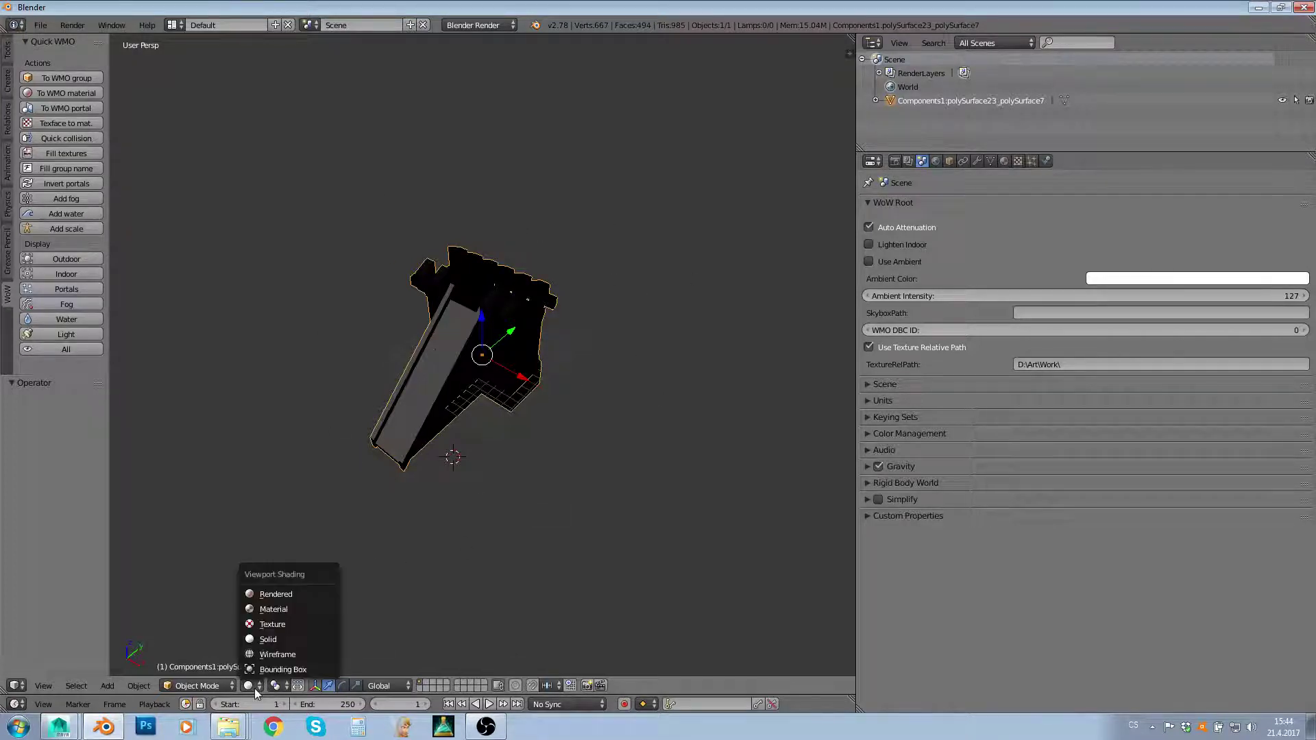
{"action": "left_click", "coordinate": [290, 628]}
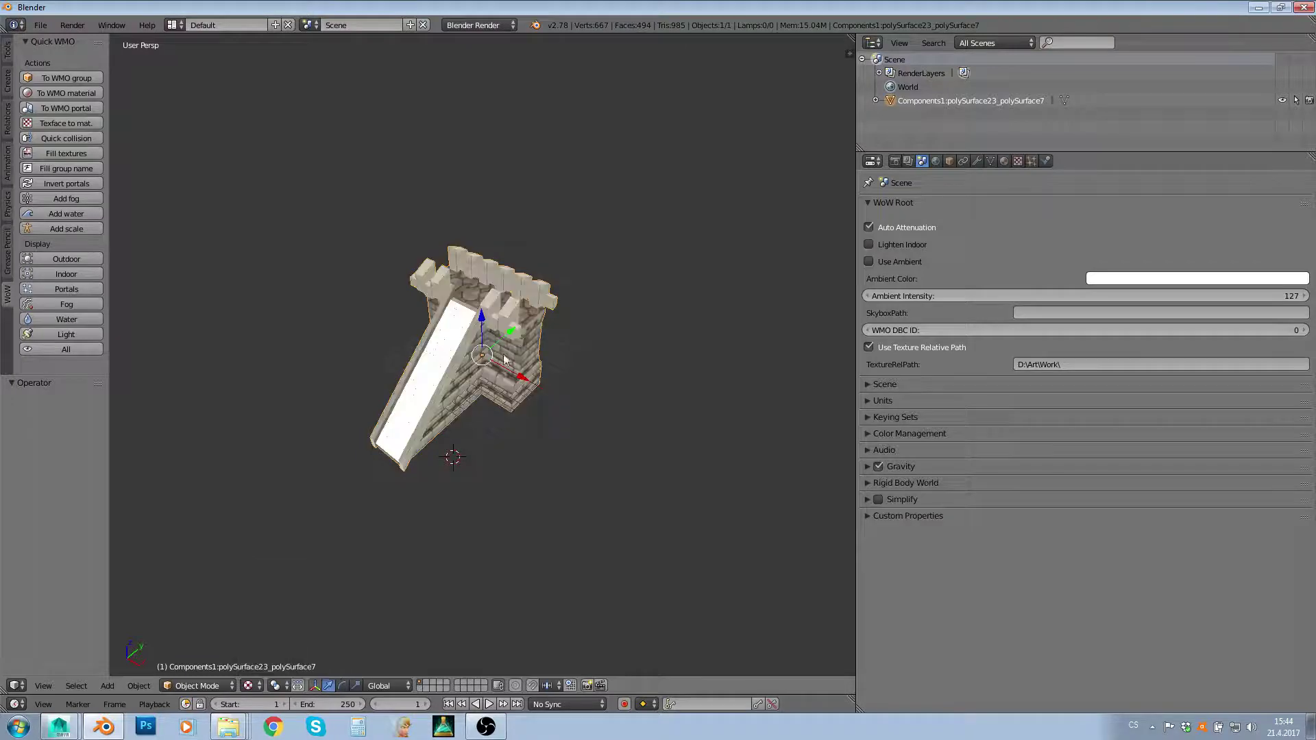
{"action": "scroll", "coordinate": [495, 436], "scroll_direction": "up", "scroll_amount": 5}
{"action": "scroll", "coordinate": [589, 450], "scroll_direction": "down", "scroll_amount": 3}
{"action": "mouse_move", "coordinate": [495, 436]}
{"action": "middle_mouse_down"}
{"action": "mouse_move", "coordinate": [669, 463]}
{"action": "mouse_move", "coordinate": [554, 404]}
{"action": "mouse_move", "coordinate": [490, 430]}
{"action": "middle_mouse_up"}
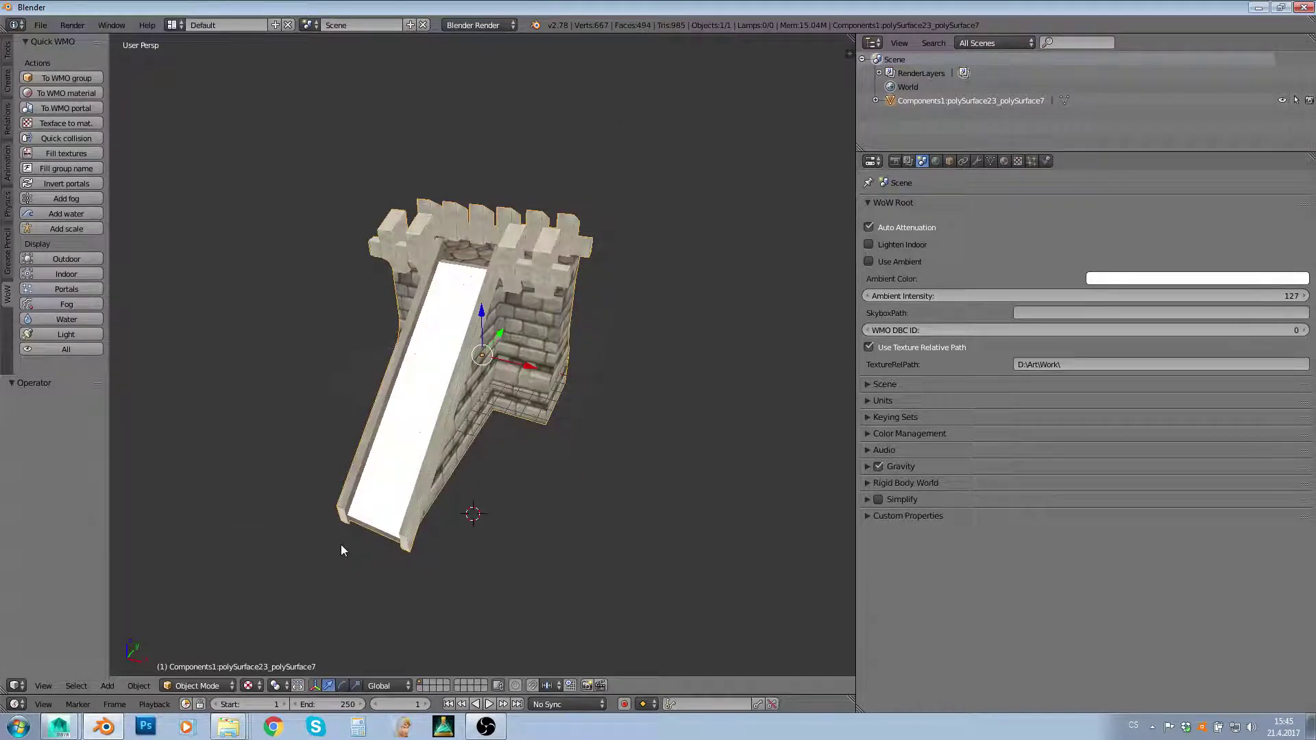
Step: Convert the selected stairs object to a WMO group with place type Outdoor, leaving the DBC group ID as it is
{"action": "left_click", "coordinate": [51, 76]}
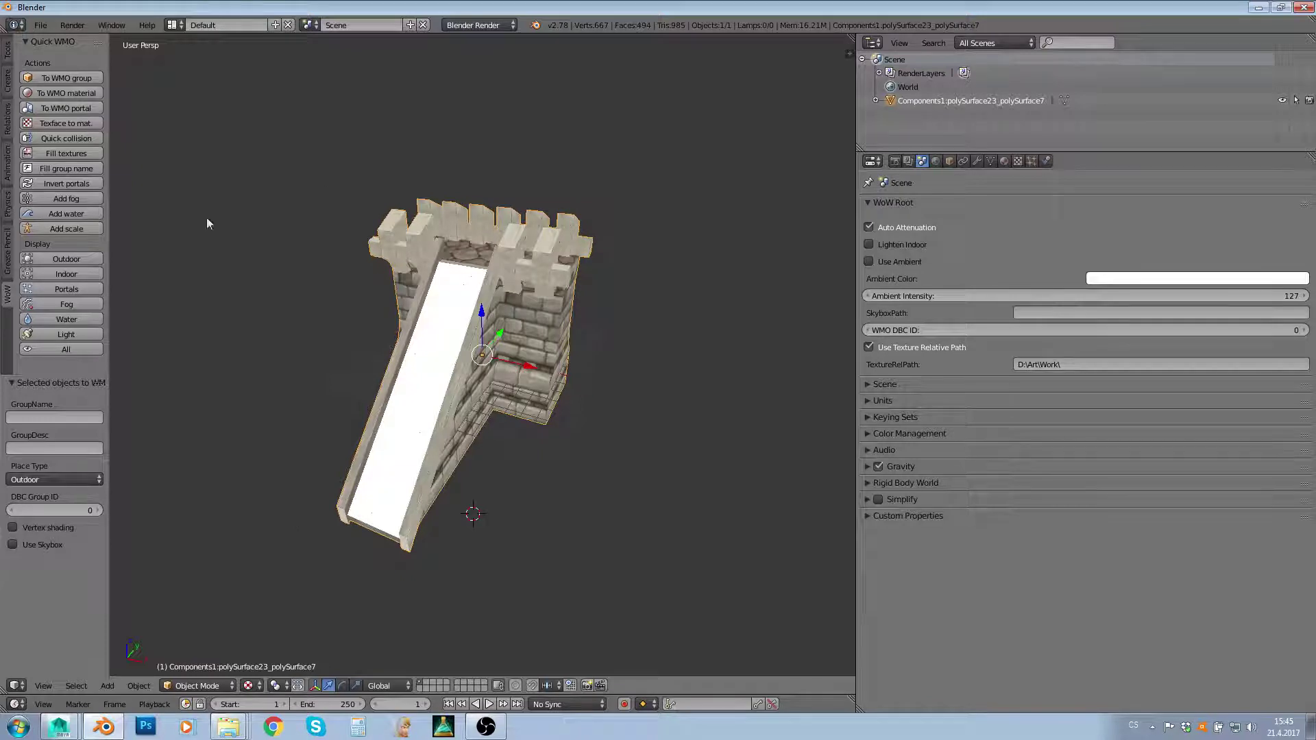
{"action": "left_click", "coordinate": [949, 162]}
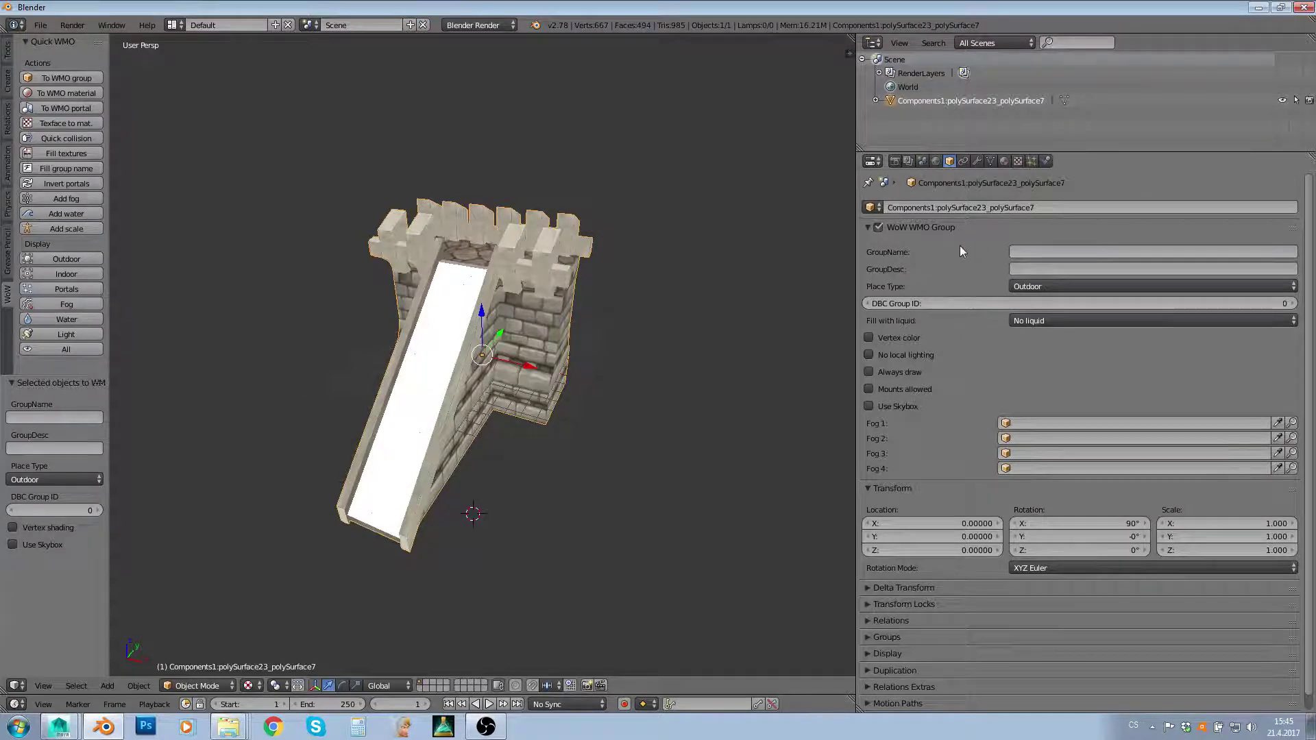
{"action": "left_click", "coordinate": [1037, 289]}
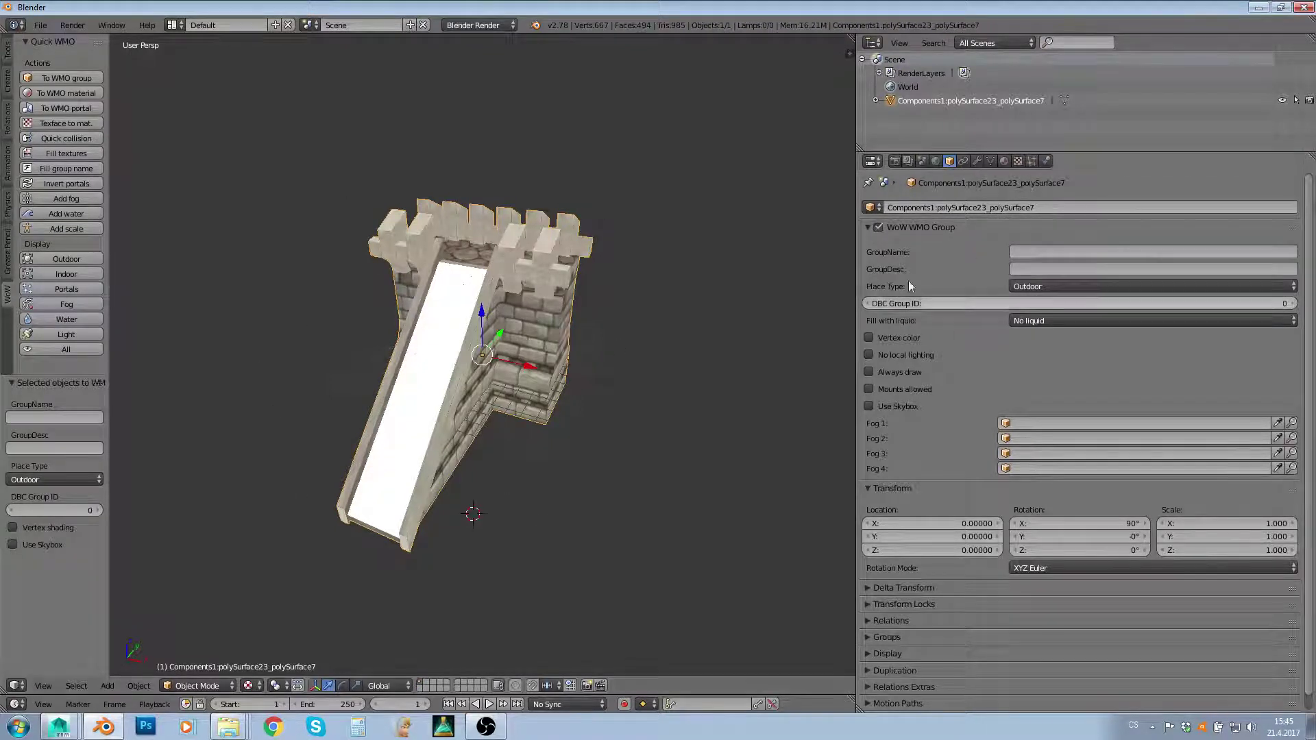
{"action": "left_click", "coordinate": [1050, 288]}
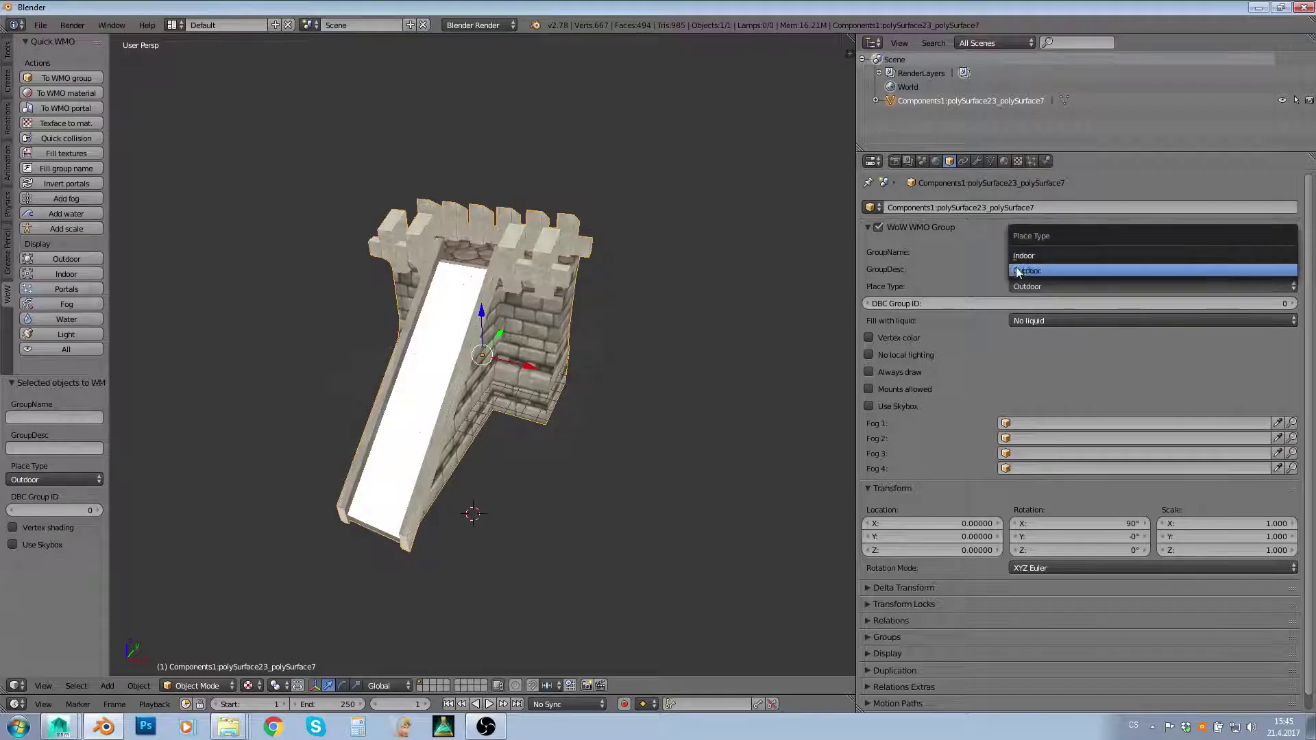
{"action": "left_click", "coordinate": [1023, 272]}
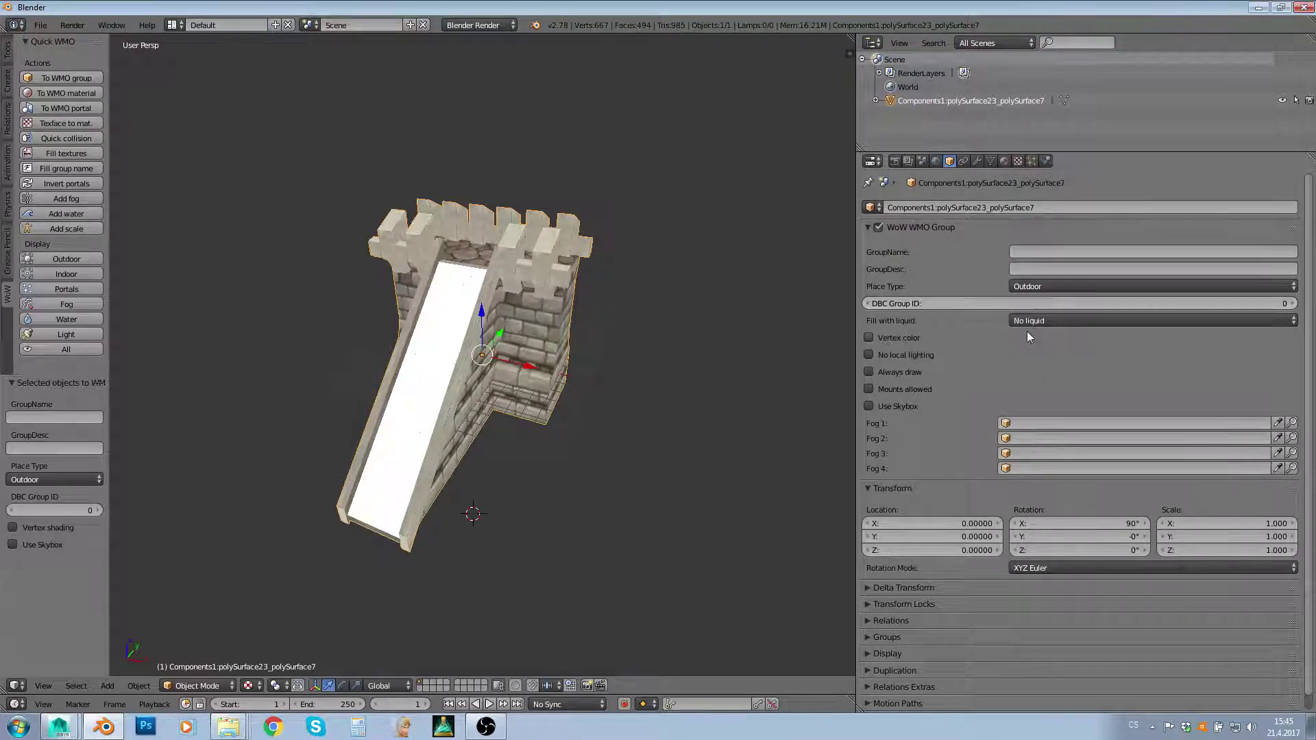
{"action": "left_click", "coordinate": [940, 306]}
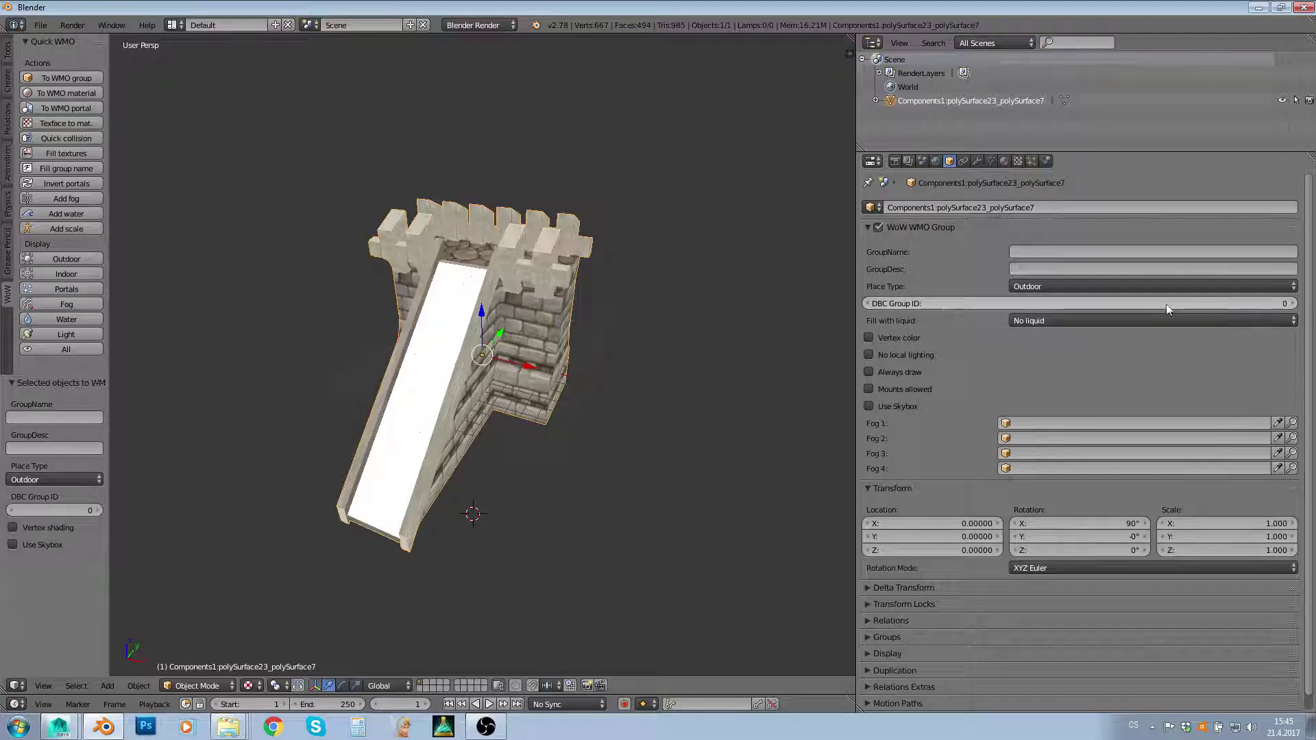
{"action": "key", "text": "Escape"}
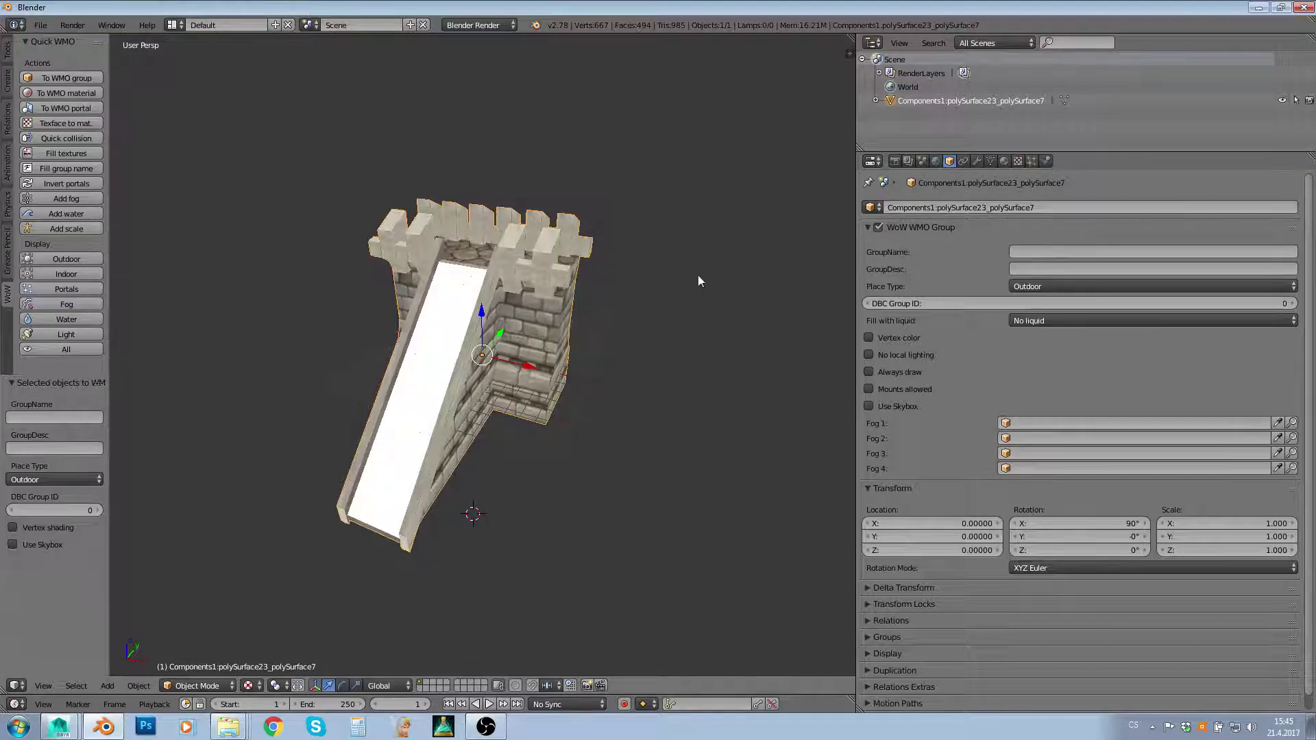
Step: Generate materials from the stair model's texture faces with Texface to mat
{"action": "middle_click_drag", "start_coordinate": [699, 279], "coordinate": [670, 296]}
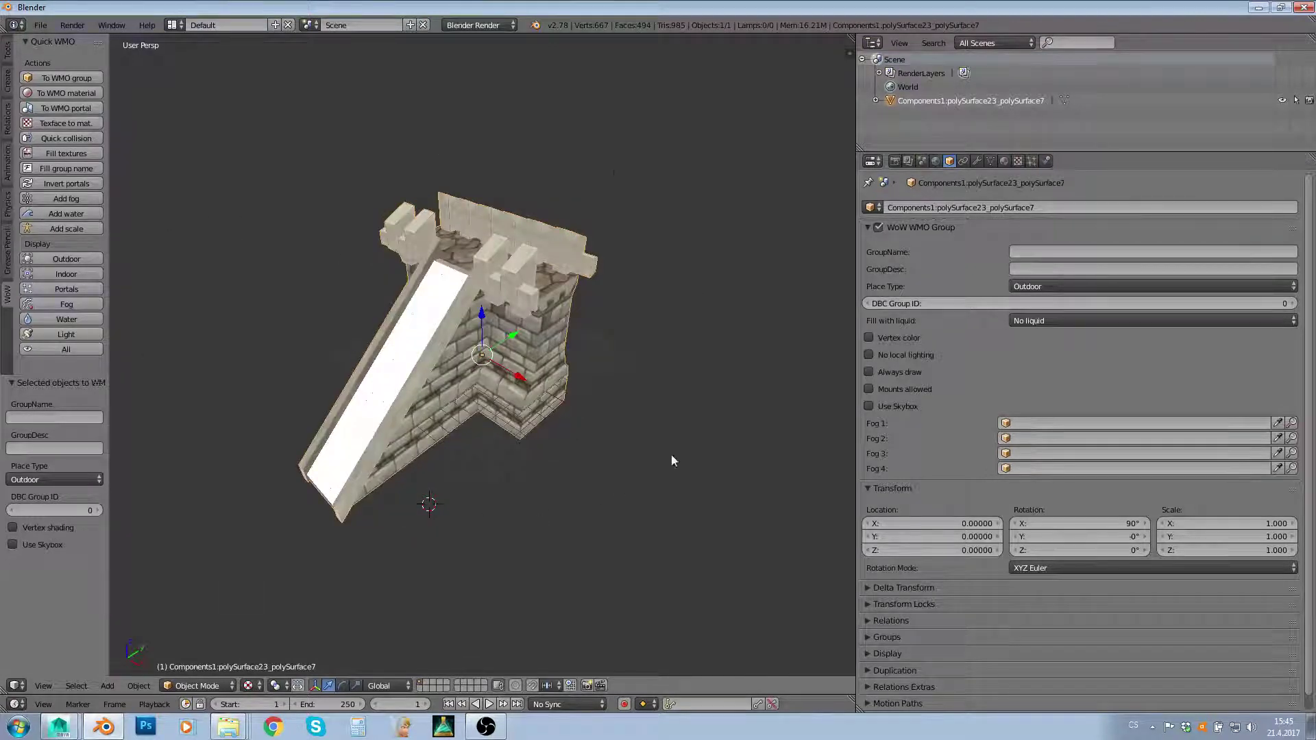
{"action": "middle_click_drag", "start_coordinate": [548, 461], "coordinate": [417, 439]}
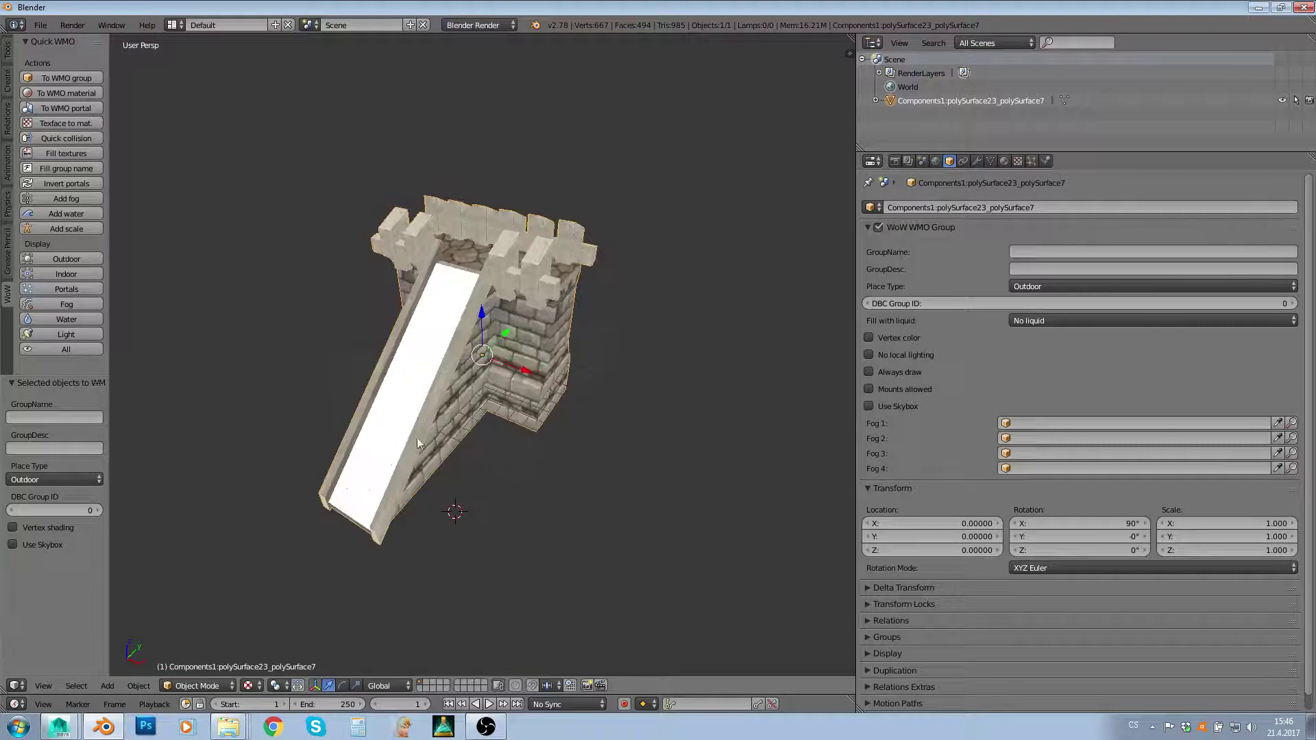
{"action": "left_click", "coordinate": [66, 125]}
Step: Convert the stair model's materials to WMO materials and set their terrain type to Stone
{"action": "left_click", "coordinate": [56, 92]}
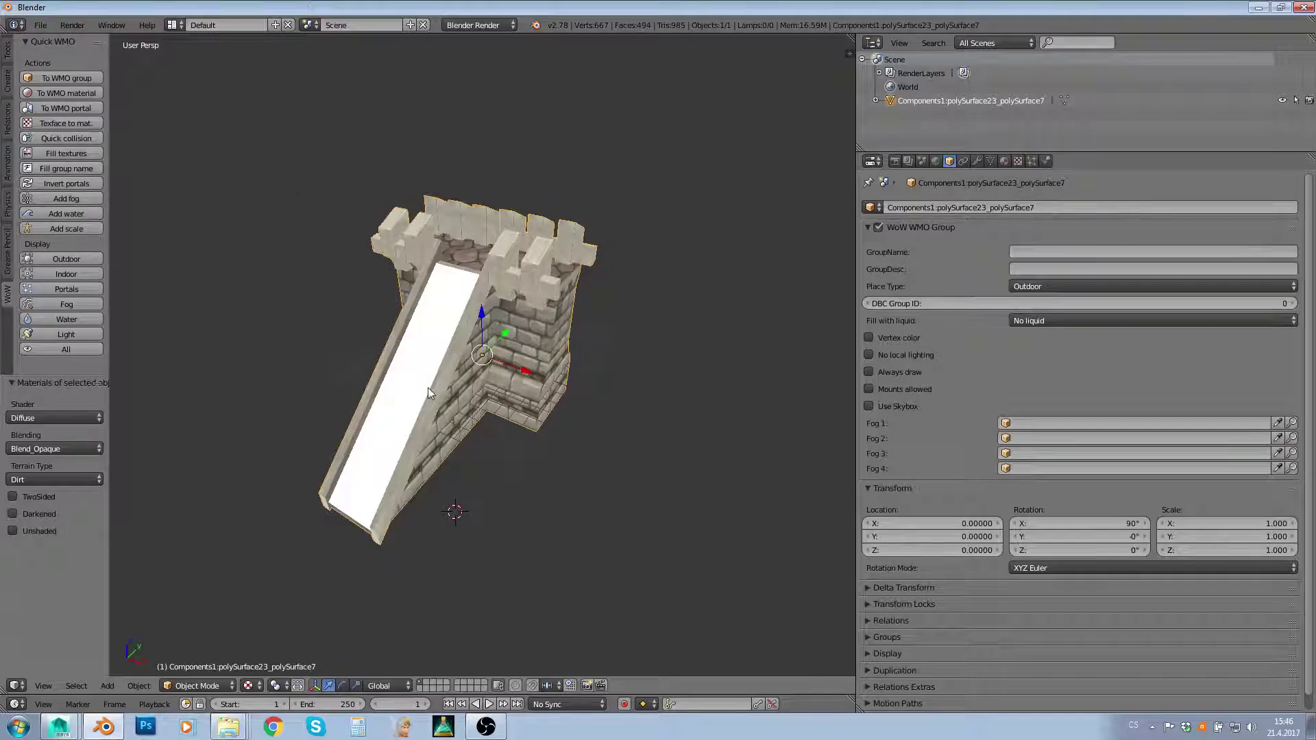
{"action": "left_click", "coordinate": [1004, 162]}
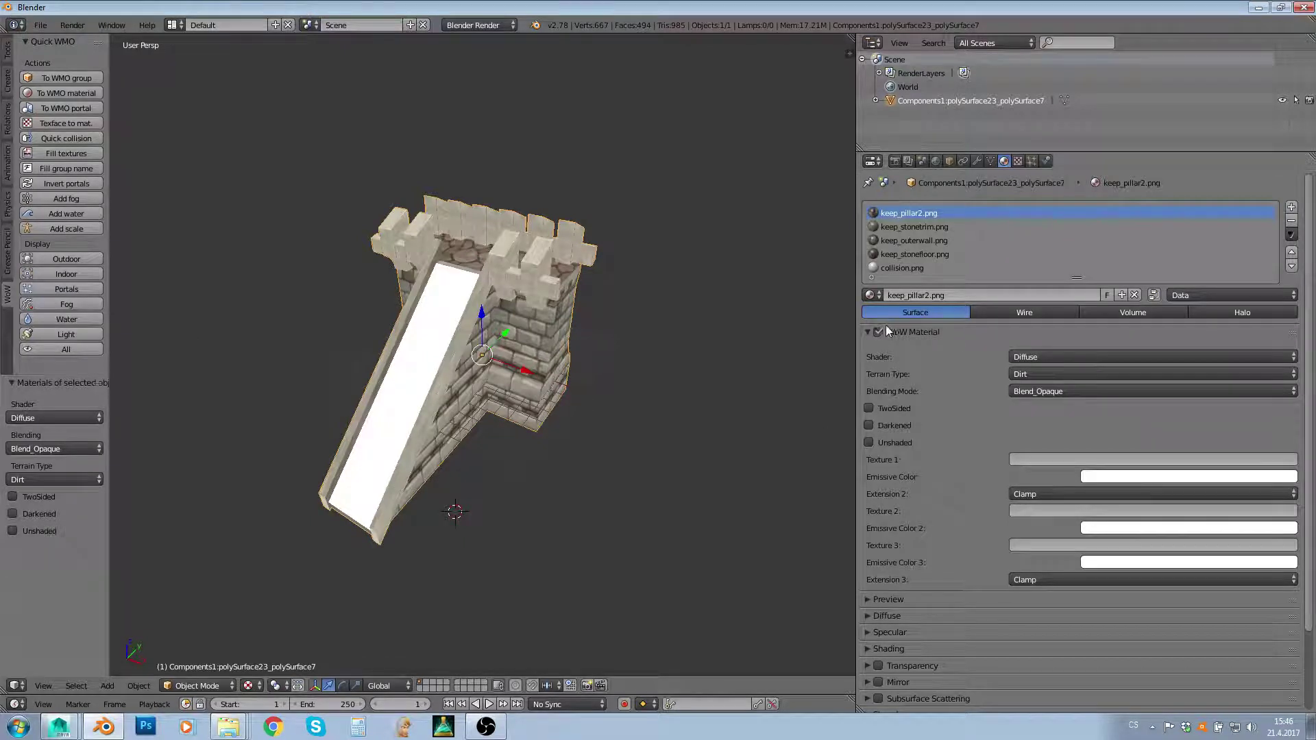
{"action": "left_click", "coordinate": [28, 479]}
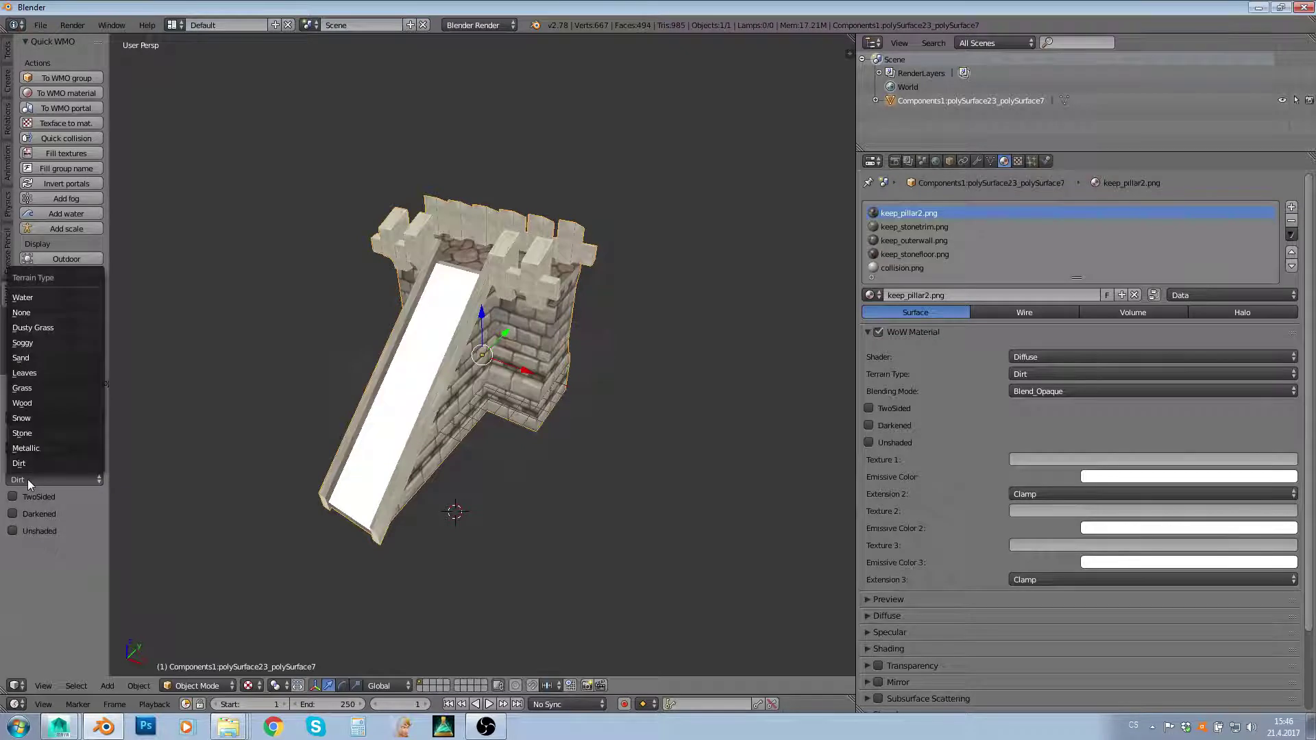
{"action": "left_click", "coordinate": [28, 433]}
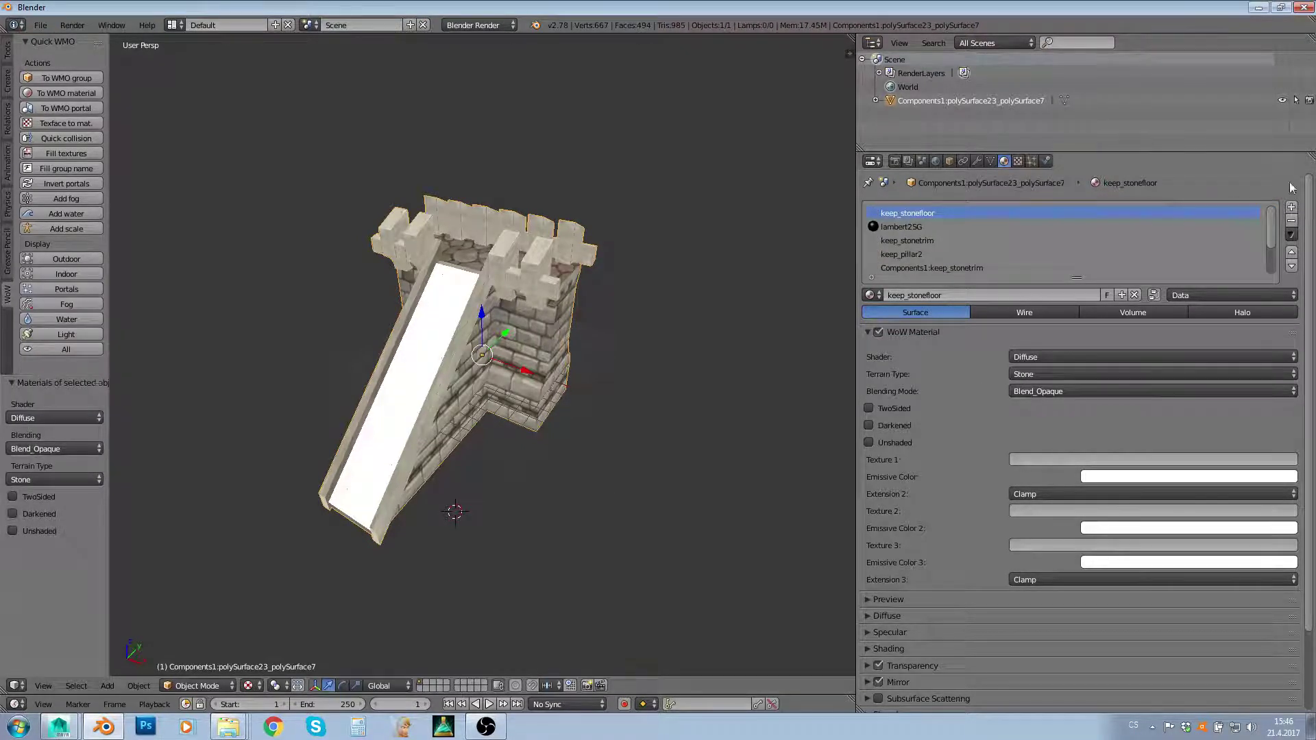
Step: Check the shader and terrain type options of the keep_pillar2 material, keeping Diffuse and Stone
{"action": "left_click", "coordinate": [931, 241]}
{"action": "left_click", "coordinate": [912, 254]}
{"action": "left_click", "coordinate": [1048, 357]}
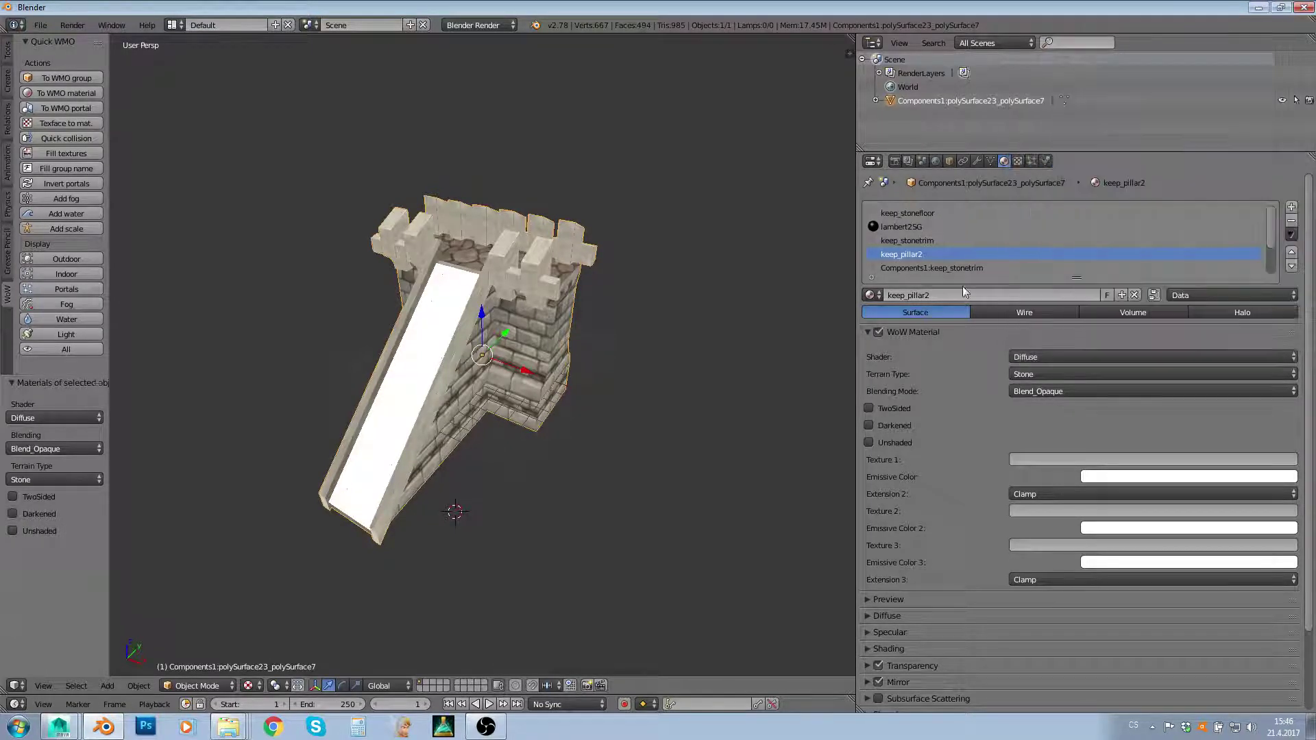
{"action": "left_click", "coordinate": [1048, 357]}
{"action": "left_click", "coordinate": [1035, 374]}
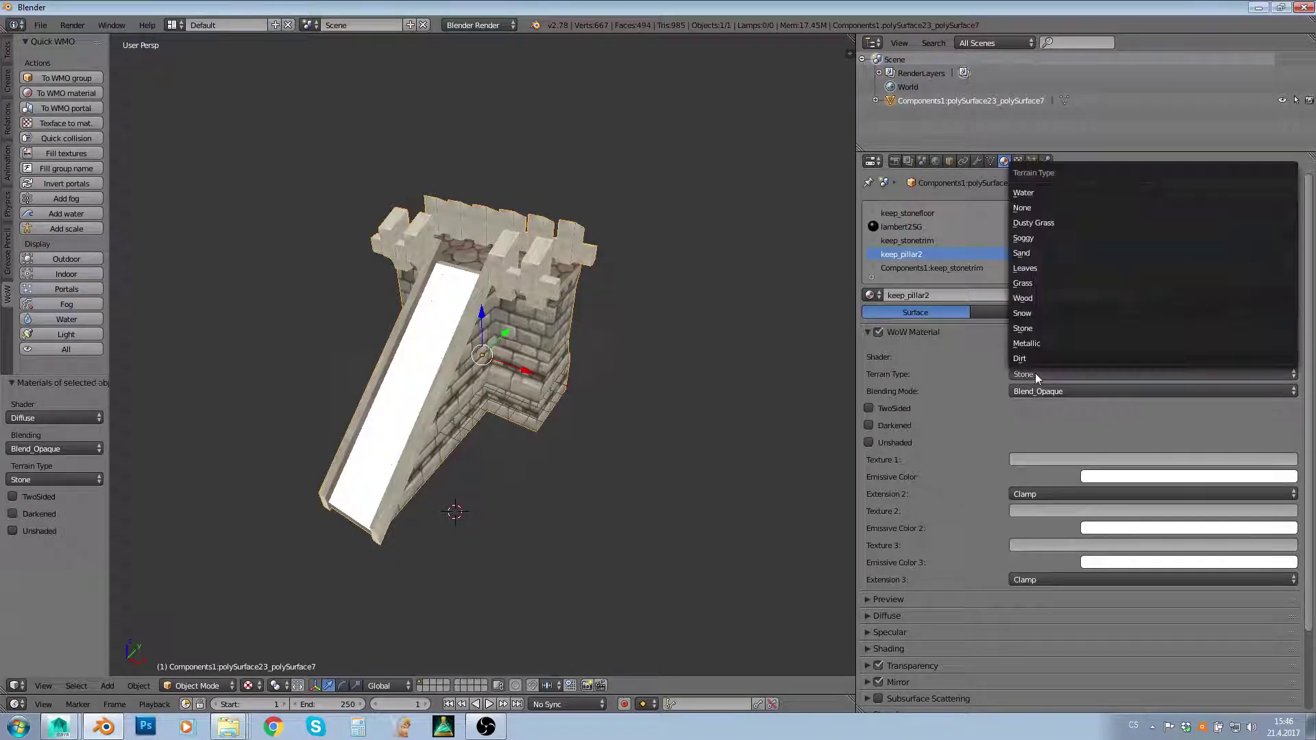
{"action": "left_click", "coordinate": [1035, 373]}
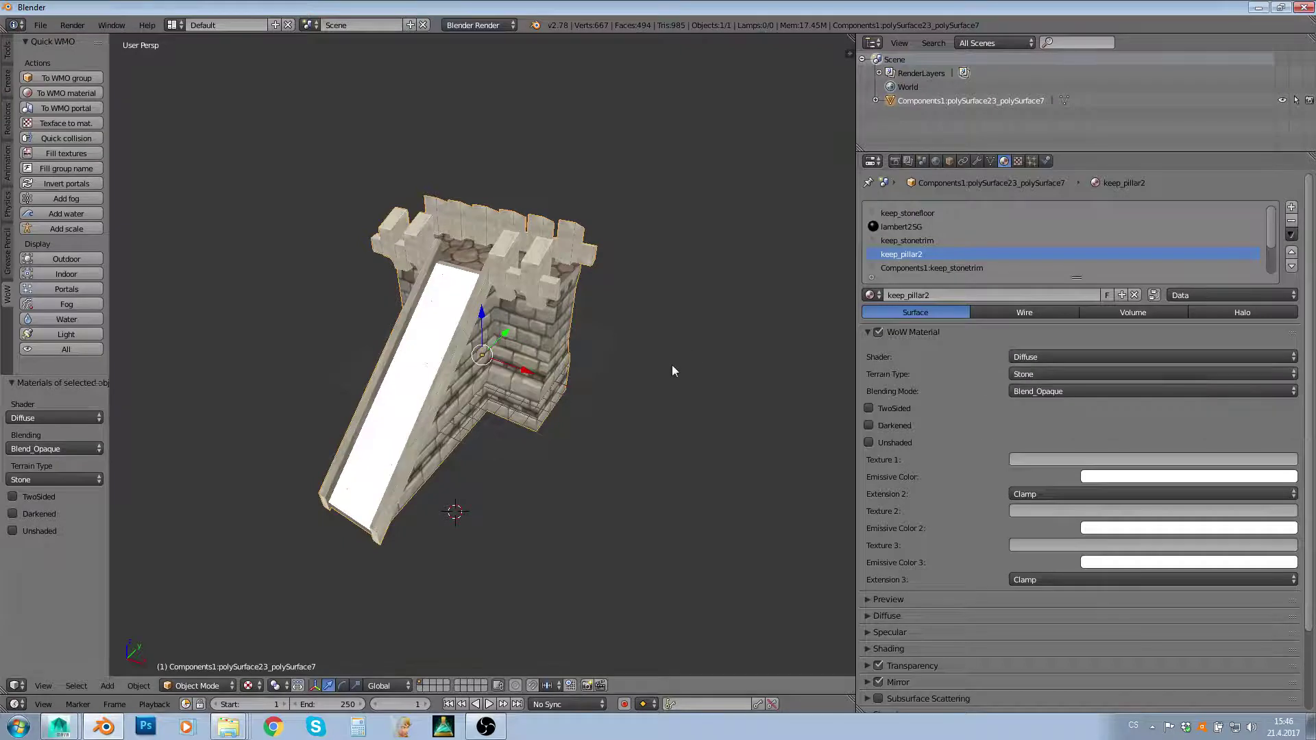
Step: Look through the keep_stonetrim and keep_stonefloor materials and check the terrain type options of keep_stonefloor, keeping Stone
{"action": "middle_click_drag", "start_coordinate": [672, 370], "coordinate": [754, 439]}
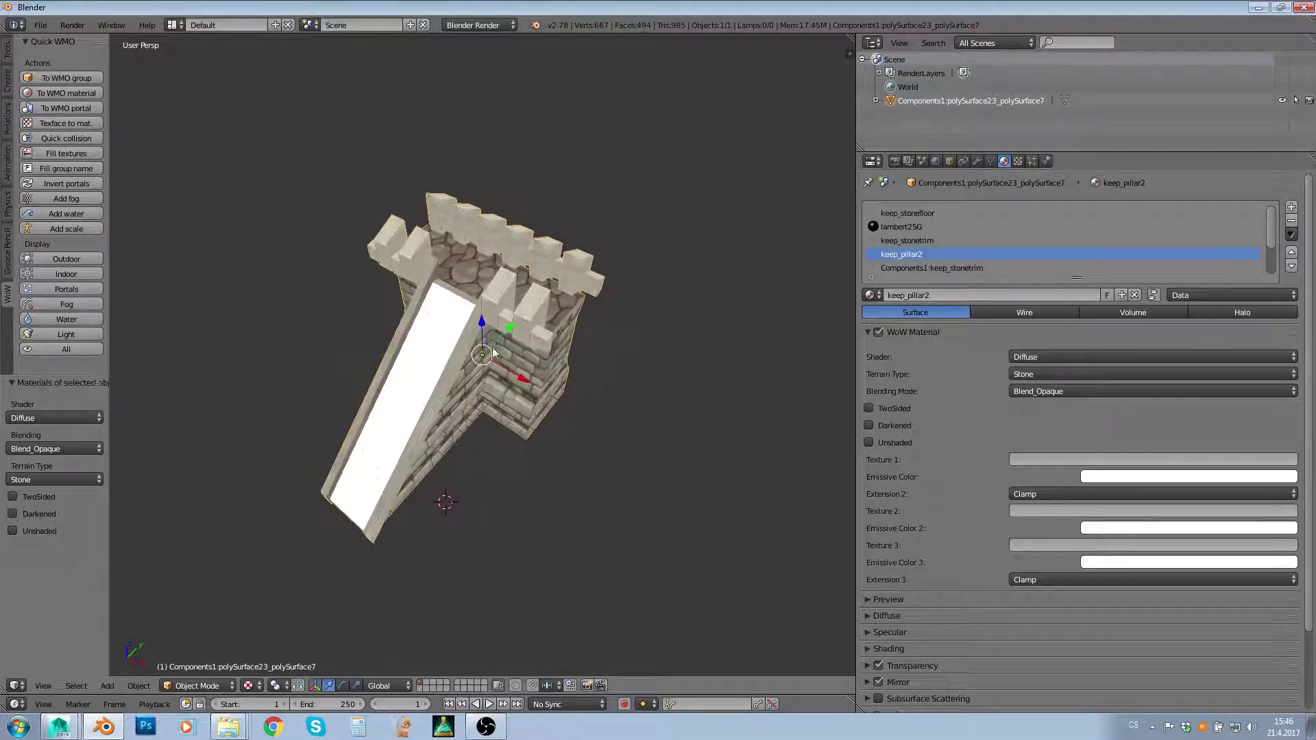
{"action": "left_click", "coordinate": [923, 266]}
{"action": "left_click", "coordinate": [906, 242]}
{"action": "left_click", "coordinate": [918, 213]}
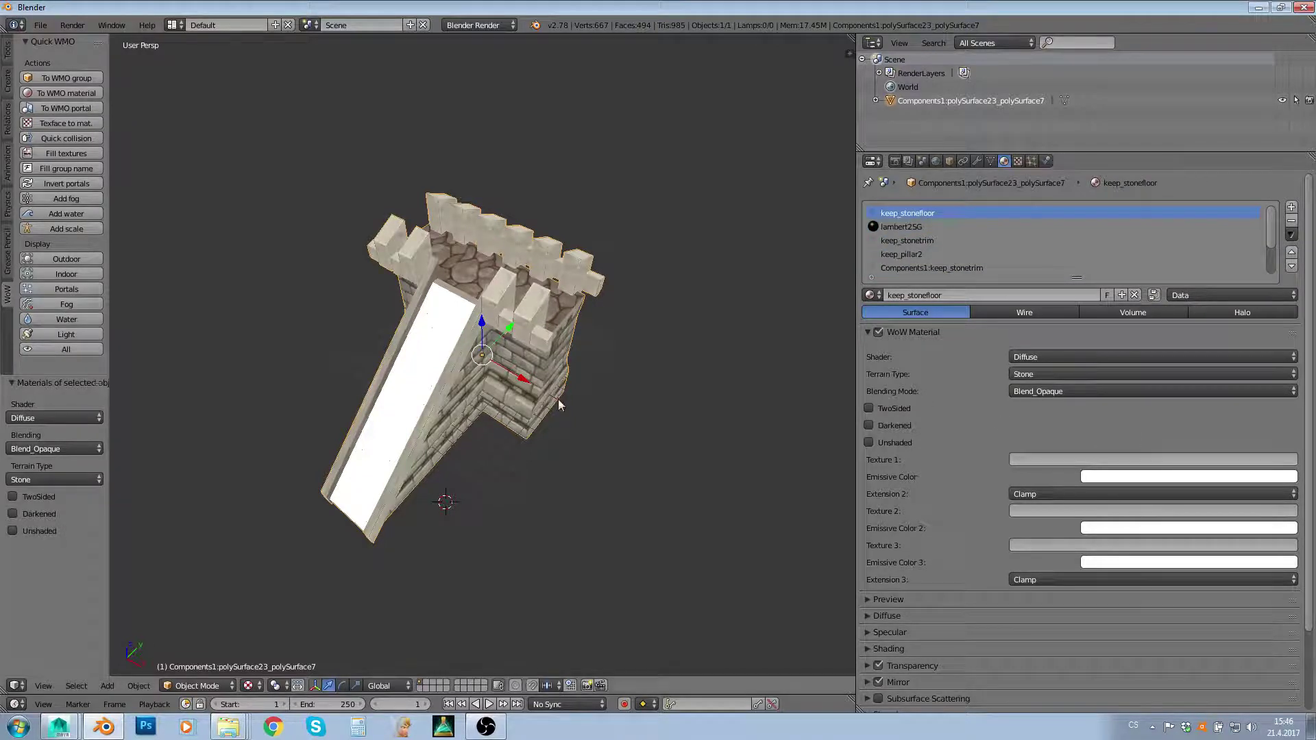
{"action": "middle_click_drag", "start_coordinate": [685, 480], "coordinate": [603, 479]}
{"action": "left_click", "coordinate": [1055, 373]}
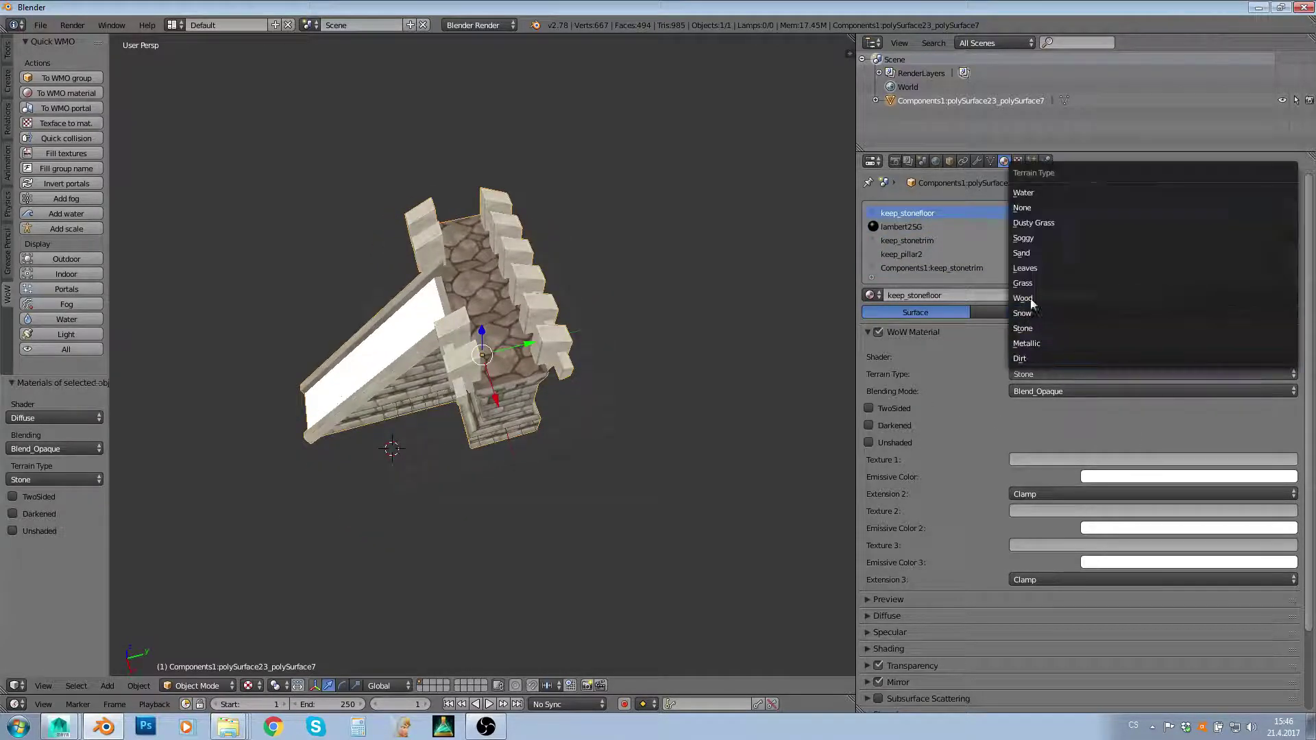
{"action": "left_click", "coordinate": [1087, 384]}
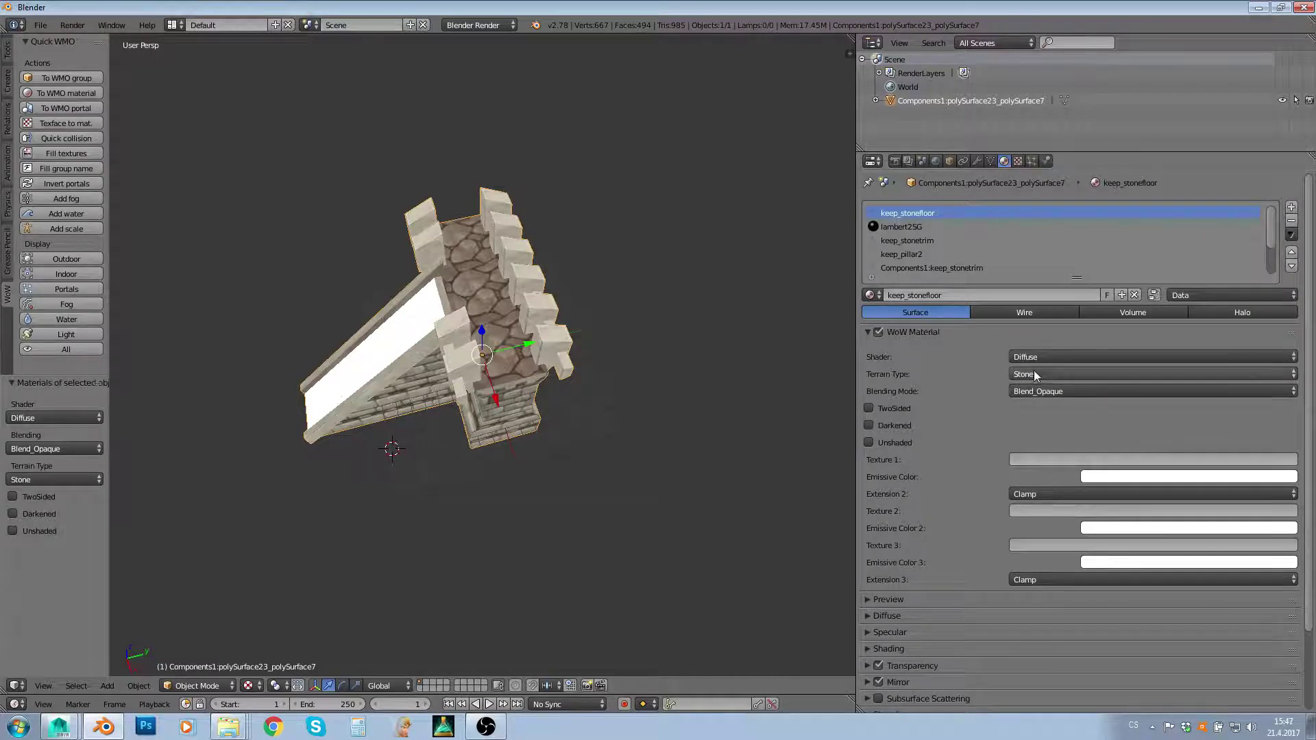
{"action": "left_click", "coordinate": [1059, 374]}
{"action": "left_click", "coordinate": [1039, 390]}
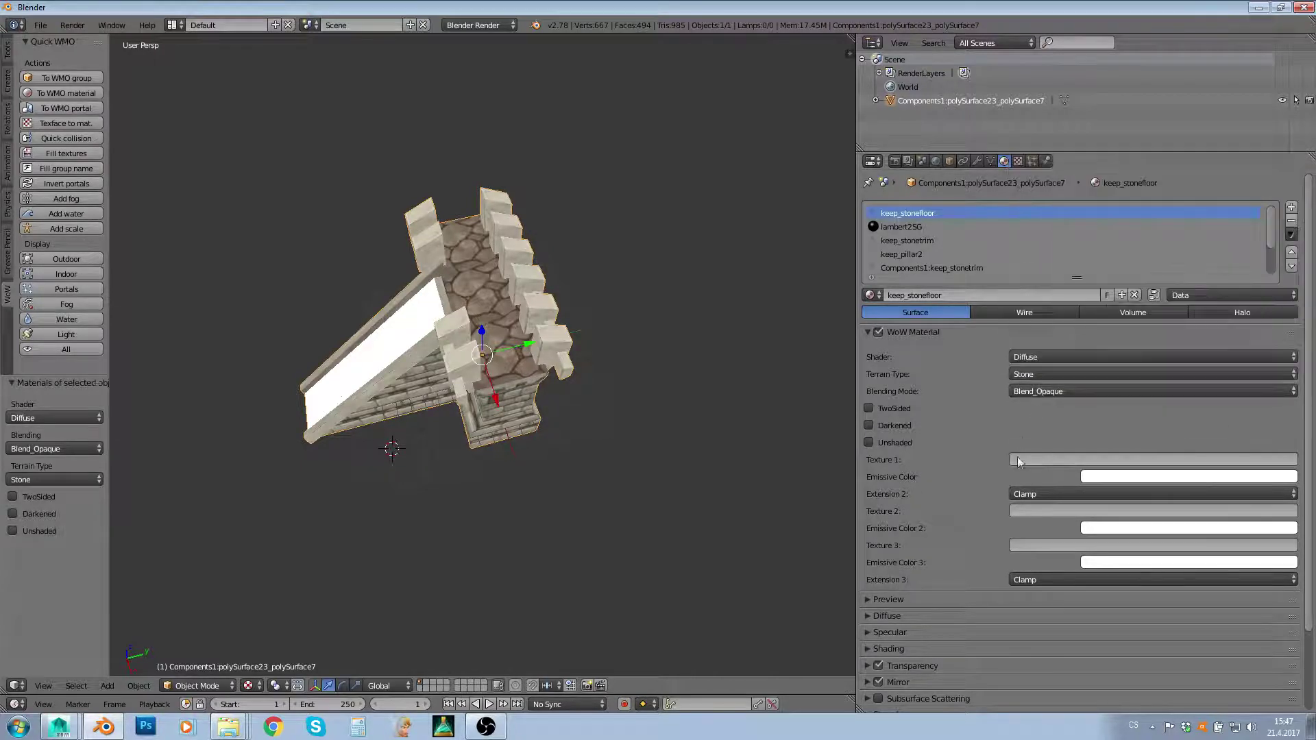
Step: Review the blending modes of keep_stonefloor, keeping Blend_Opaque, and examine the brick texture on the lower wall up close
{"action": "left_click", "coordinate": [1018, 392]}
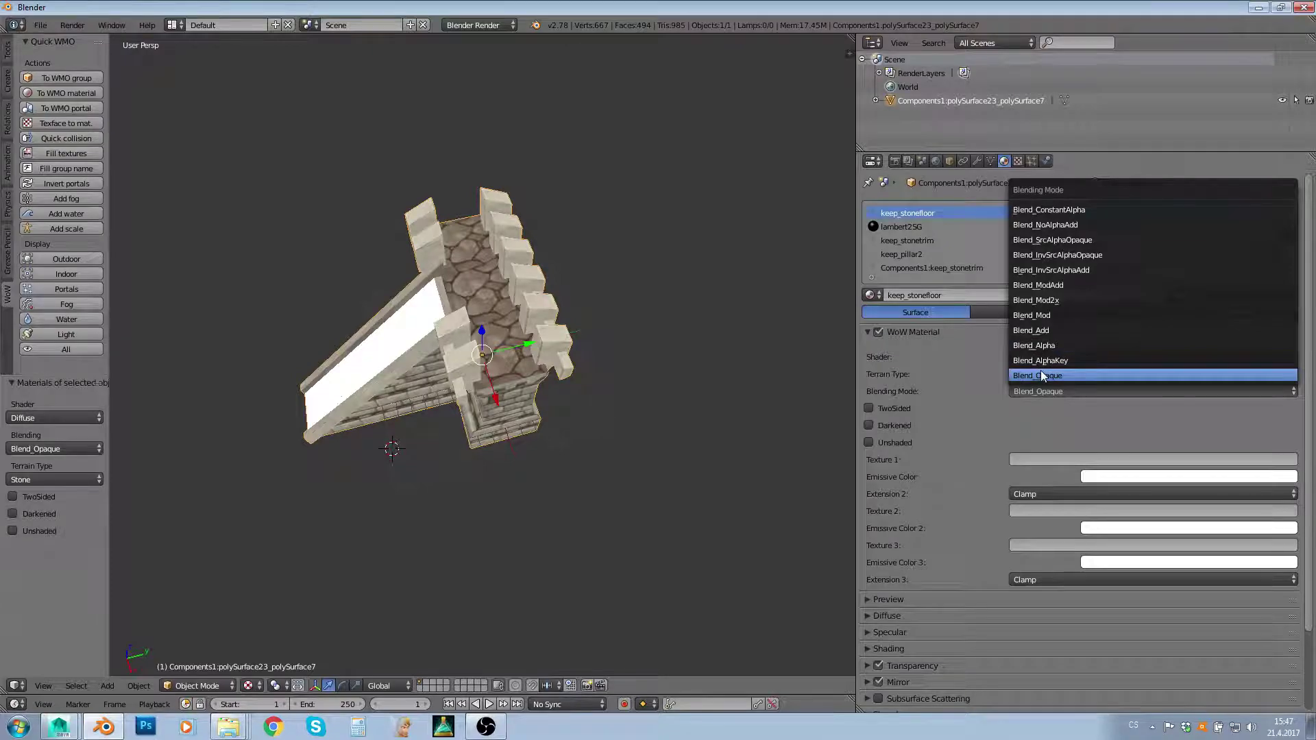
{"action": "left_click", "coordinate": [1040, 373]}
{"action": "middle_click_drag", "start_coordinate": [542, 459], "coordinate": [560, 408]}
{"action": "scroll", "coordinate": [488, 442], "scroll_direction": "up", "scroll_amount": 6}
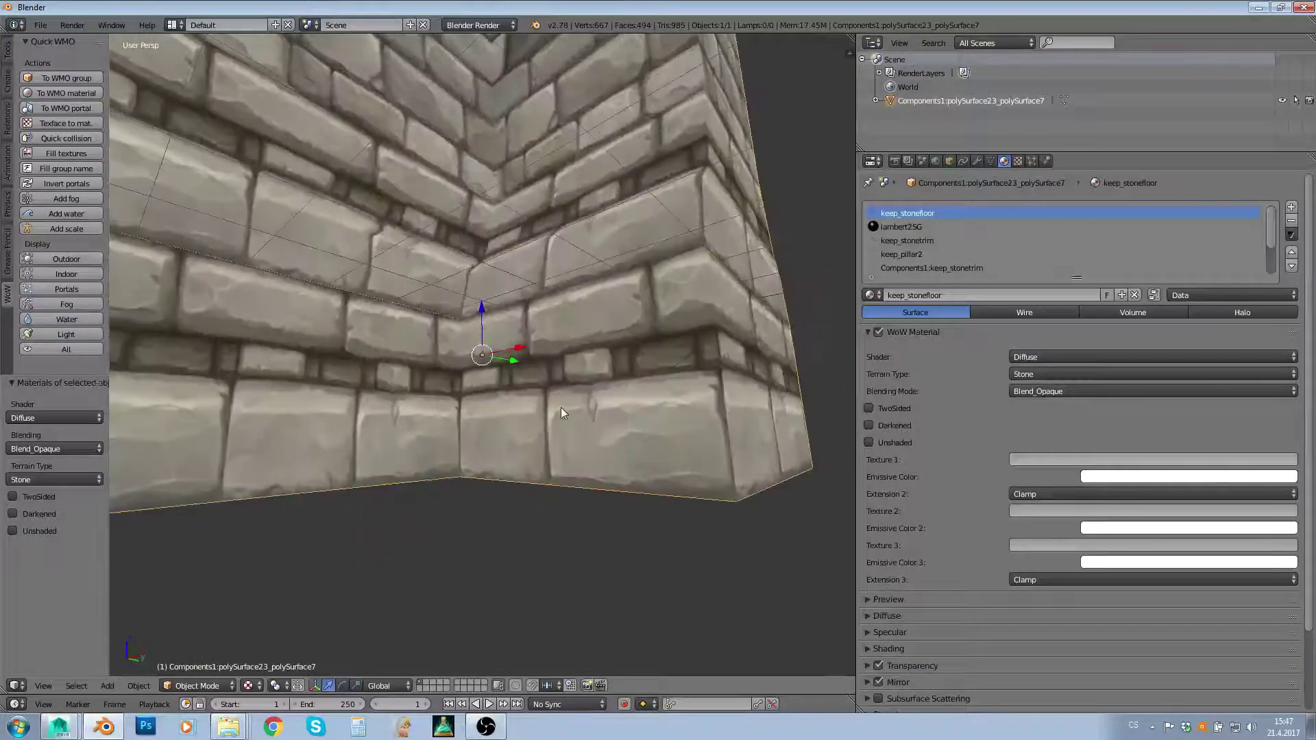
{"action": "middle_click_drag", "start_coordinate": [673, 290], "coordinate": [675, 310]}
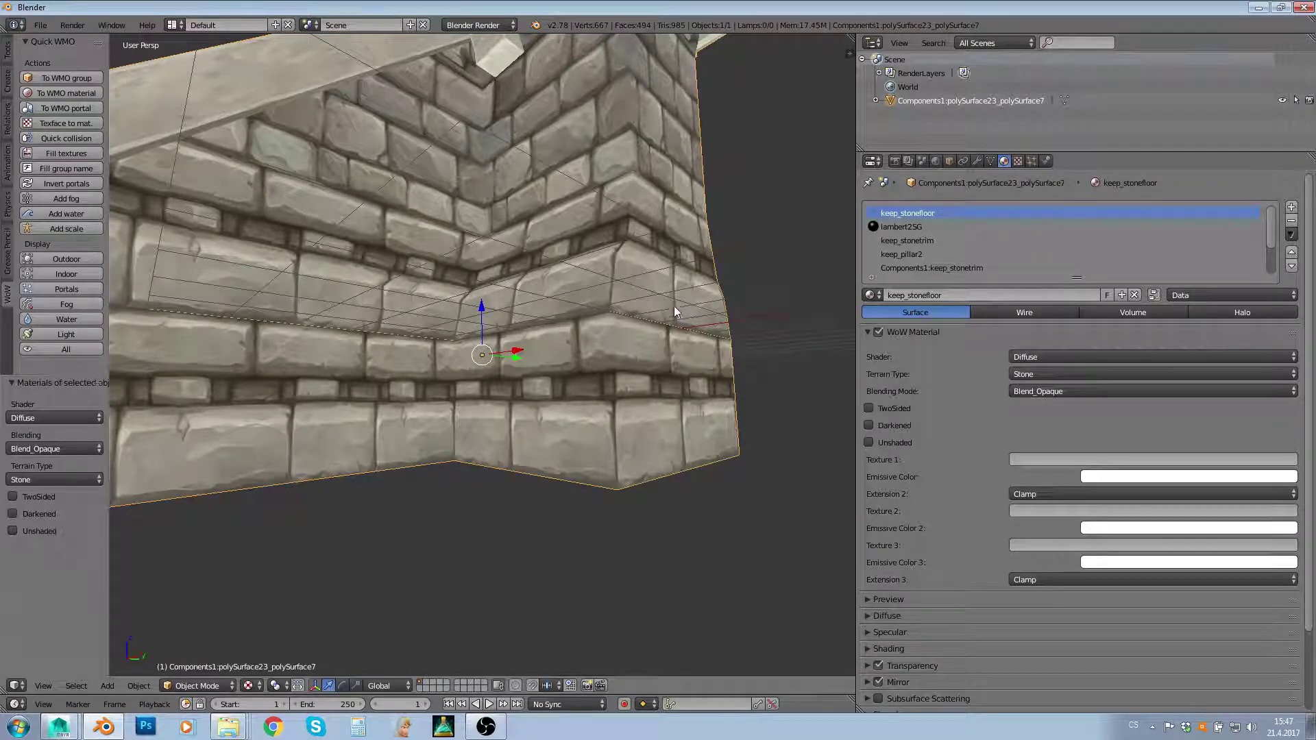
{"action": "middle_click_drag", "start_coordinate": [512, 147], "coordinate": [481, 255]}
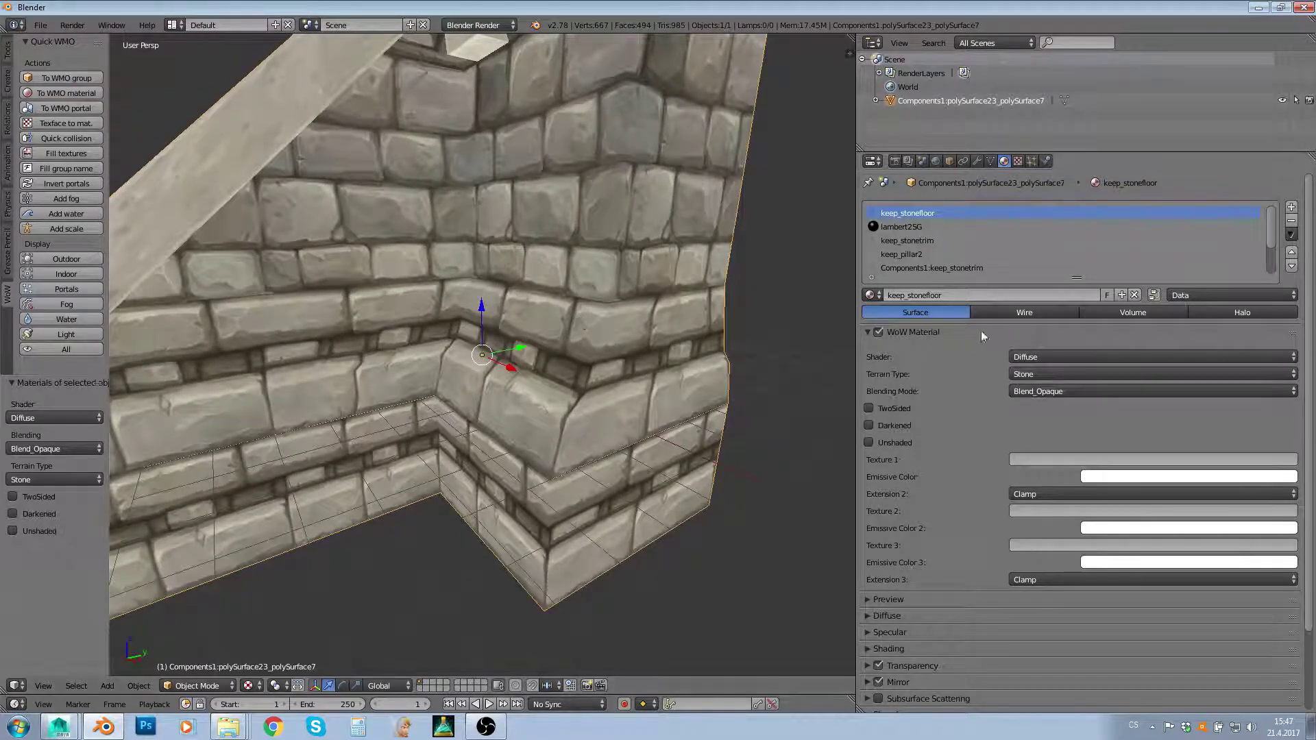
Step: Try the Blend_AlphaKey and Blend_Alpha blending modes on keep_stonefloor, and set it back to Blend_Opaque
{"action": "left_click", "coordinate": [1067, 392]}
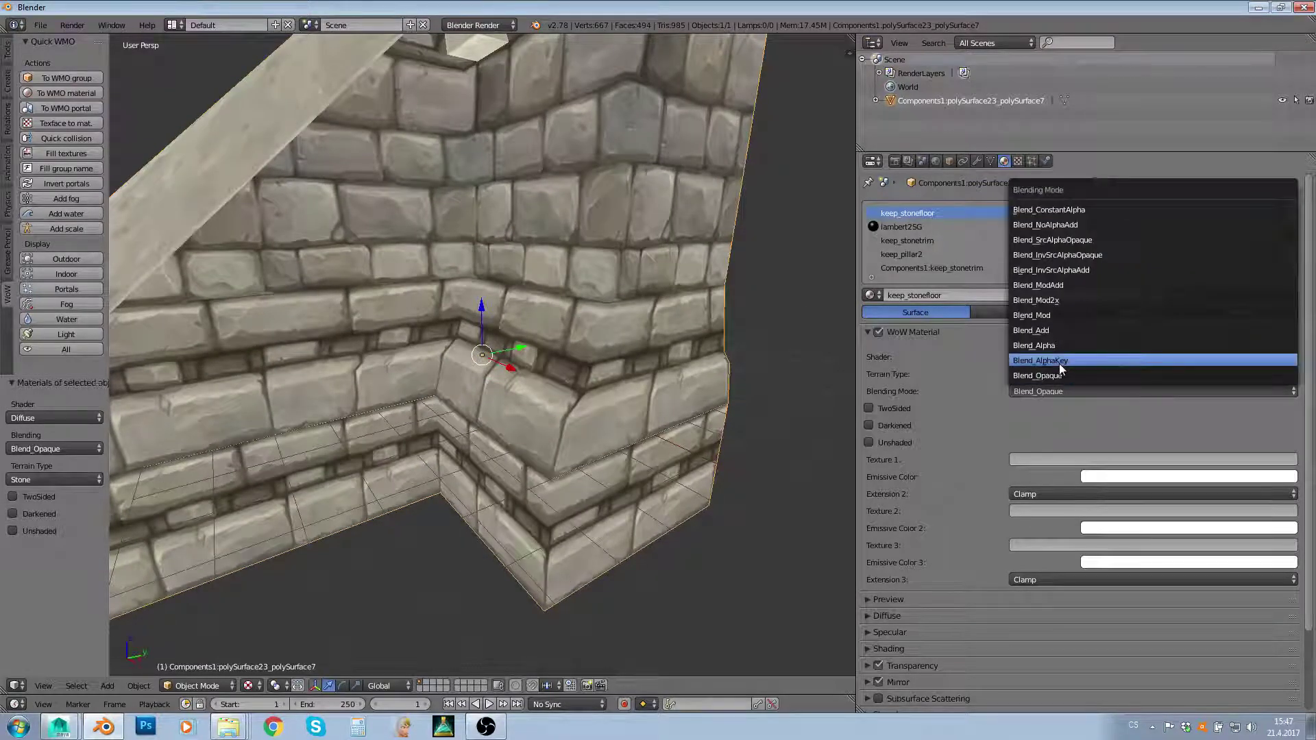
{"action": "left_click", "coordinate": [1059, 363]}
{"action": "middle_click_drag", "start_coordinate": [469, 419], "coordinate": [623, 245]}
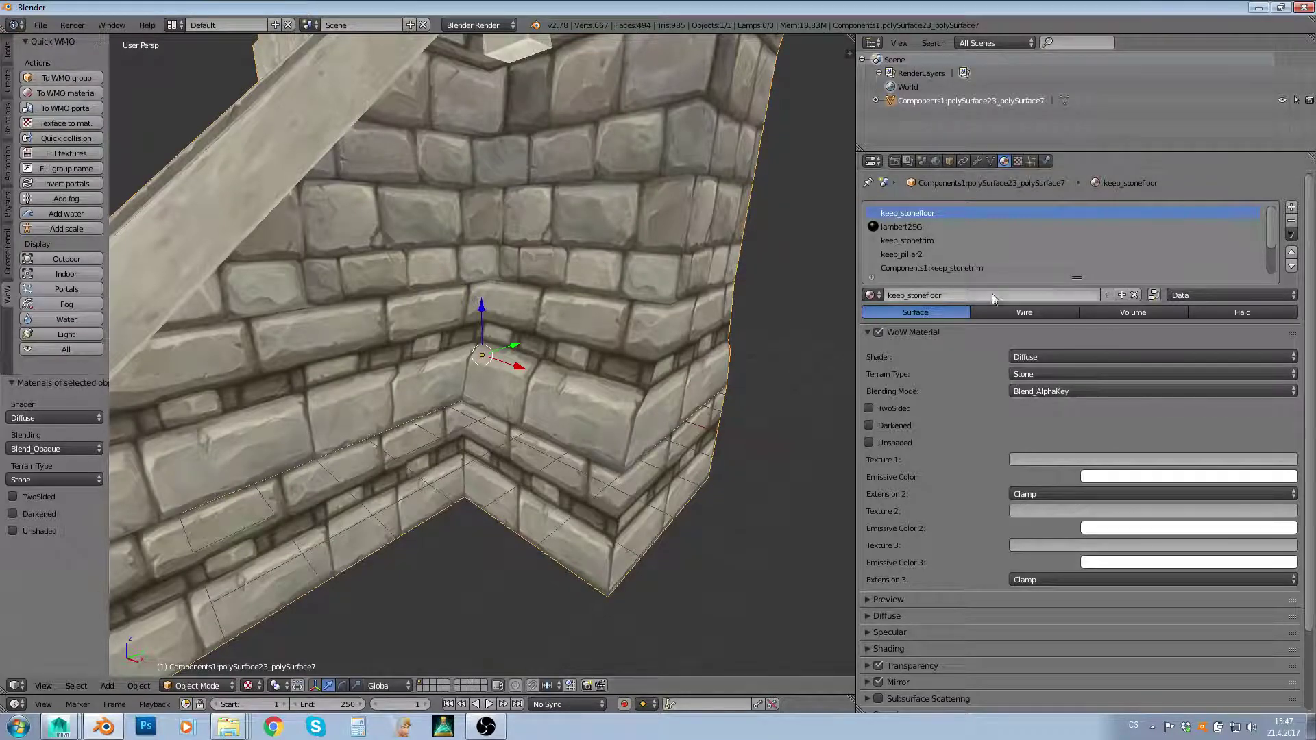
{"action": "left_click", "coordinate": [1059, 392]}
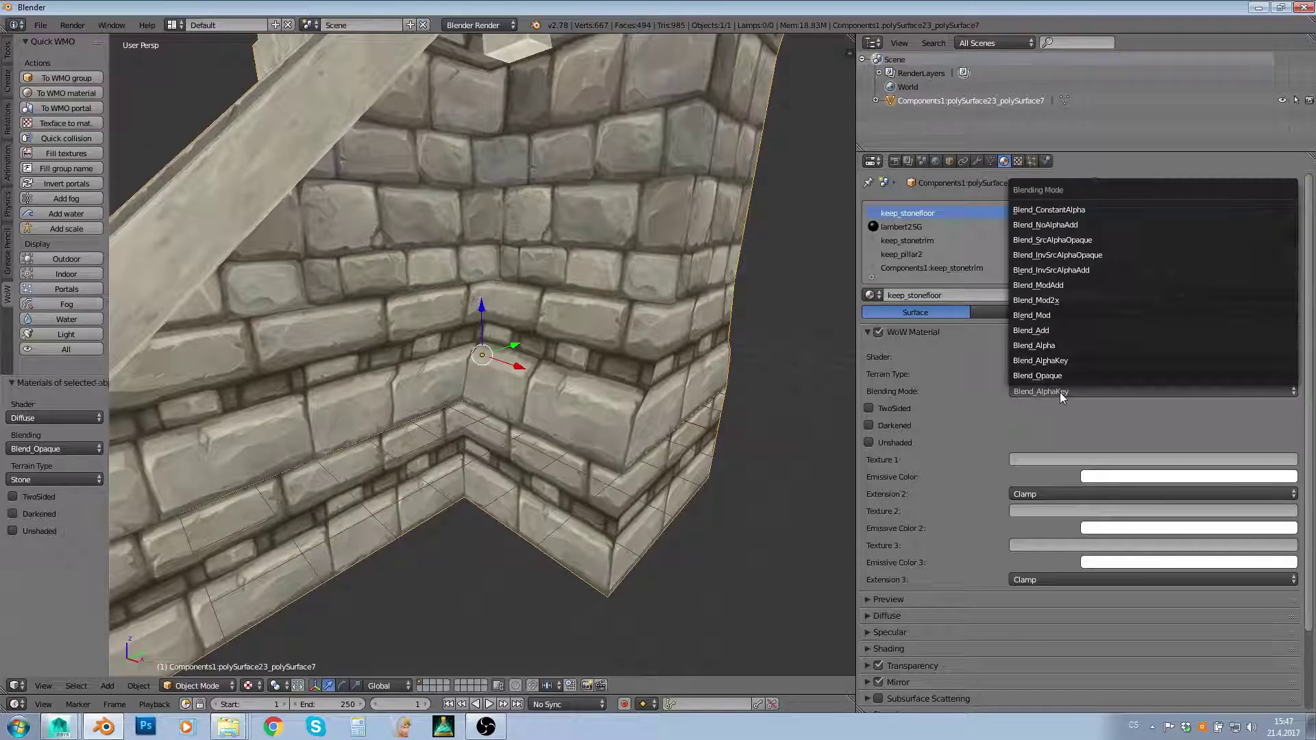
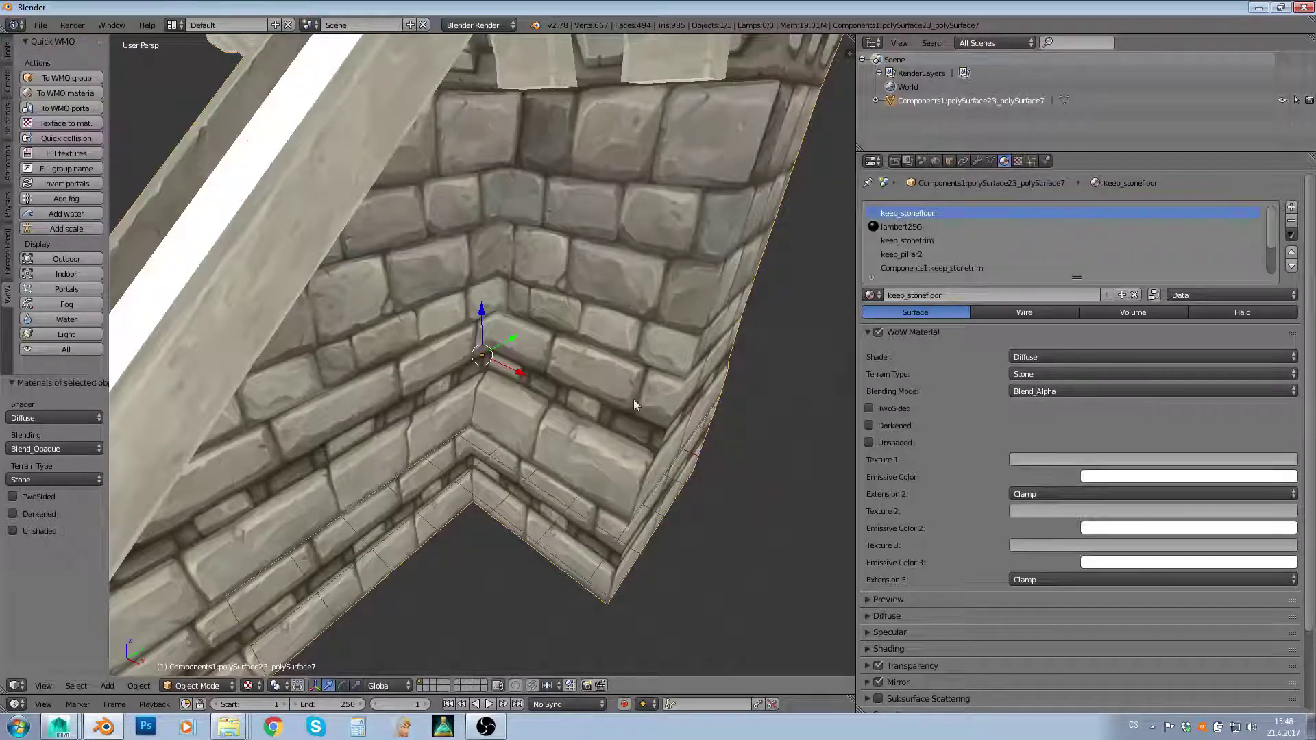
{"action": "left_click", "coordinate": [1056, 392]}
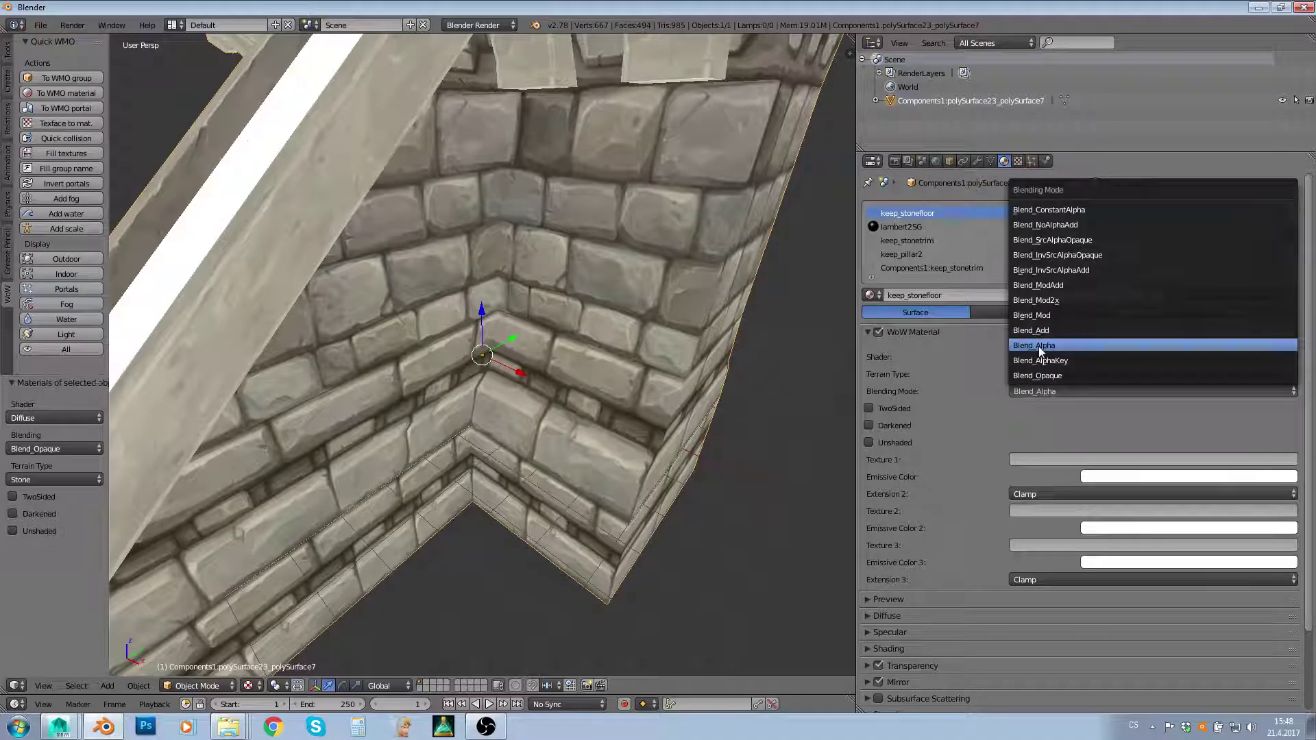
{"action": "left_click", "coordinate": [1032, 377]}
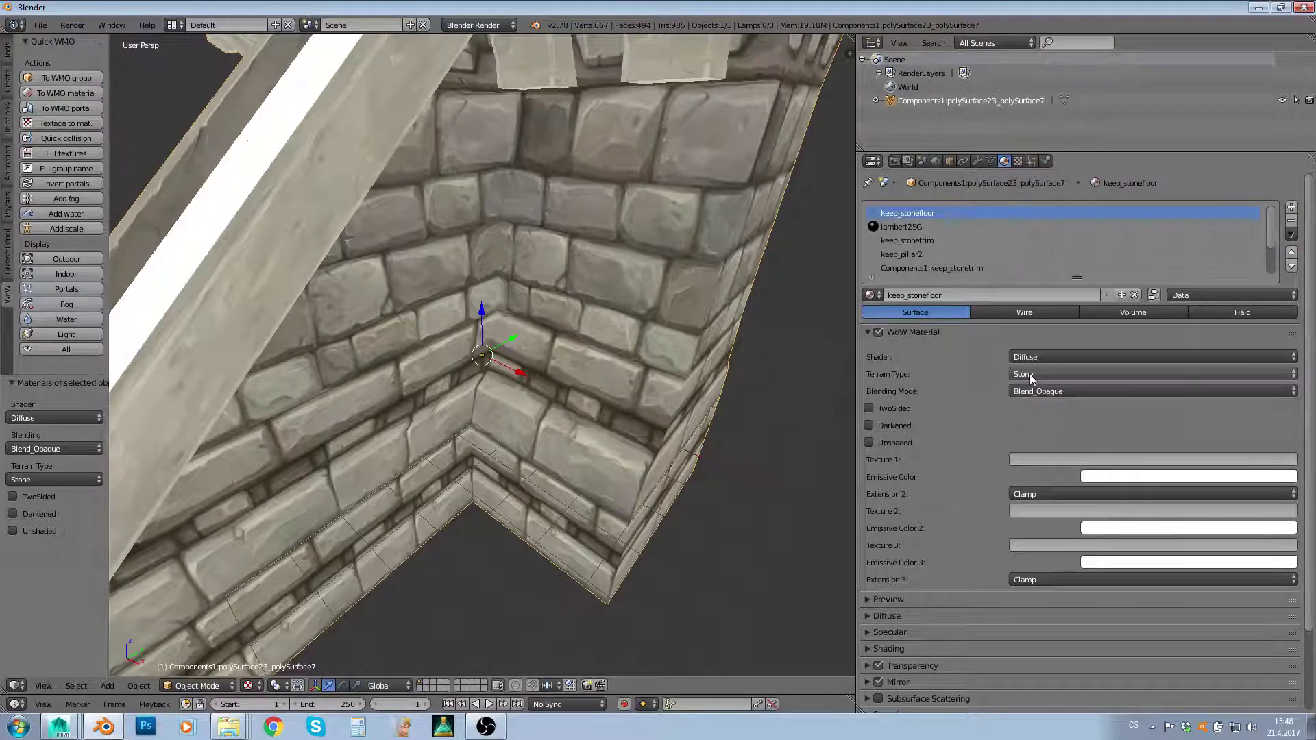
Step: Look over the blending mode list of keep_stonefloor again and examine the tower and its white stair ramp from the front
{"action": "scroll", "coordinate": [647, 368], "scroll_direction": "down", "scroll_amount": 6}
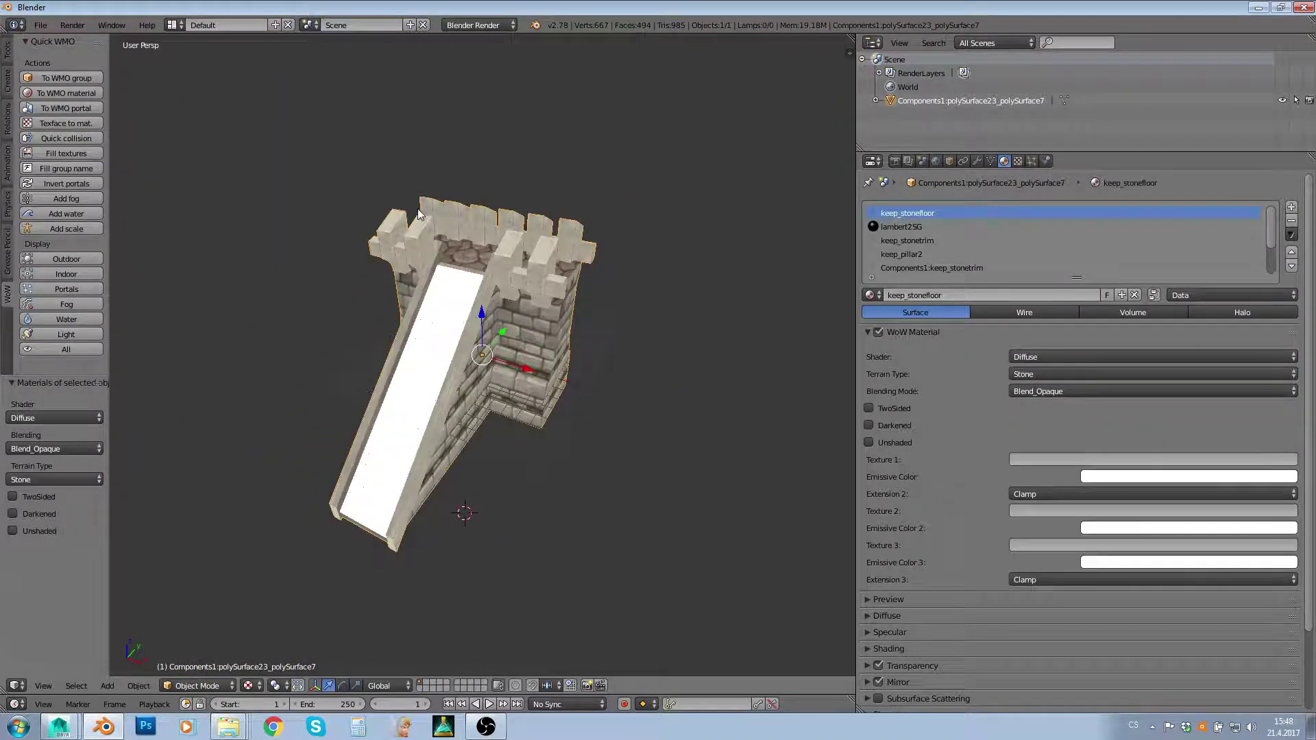
{"action": "middle_click_drag", "start_coordinate": [347, 531], "coordinate": [521, 294]}
{"action": "scroll", "coordinate": [566, 269], "scroll_direction": "up", "scroll_amount": 5}
{"action": "left_click", "coordinate": [1058, 394]}
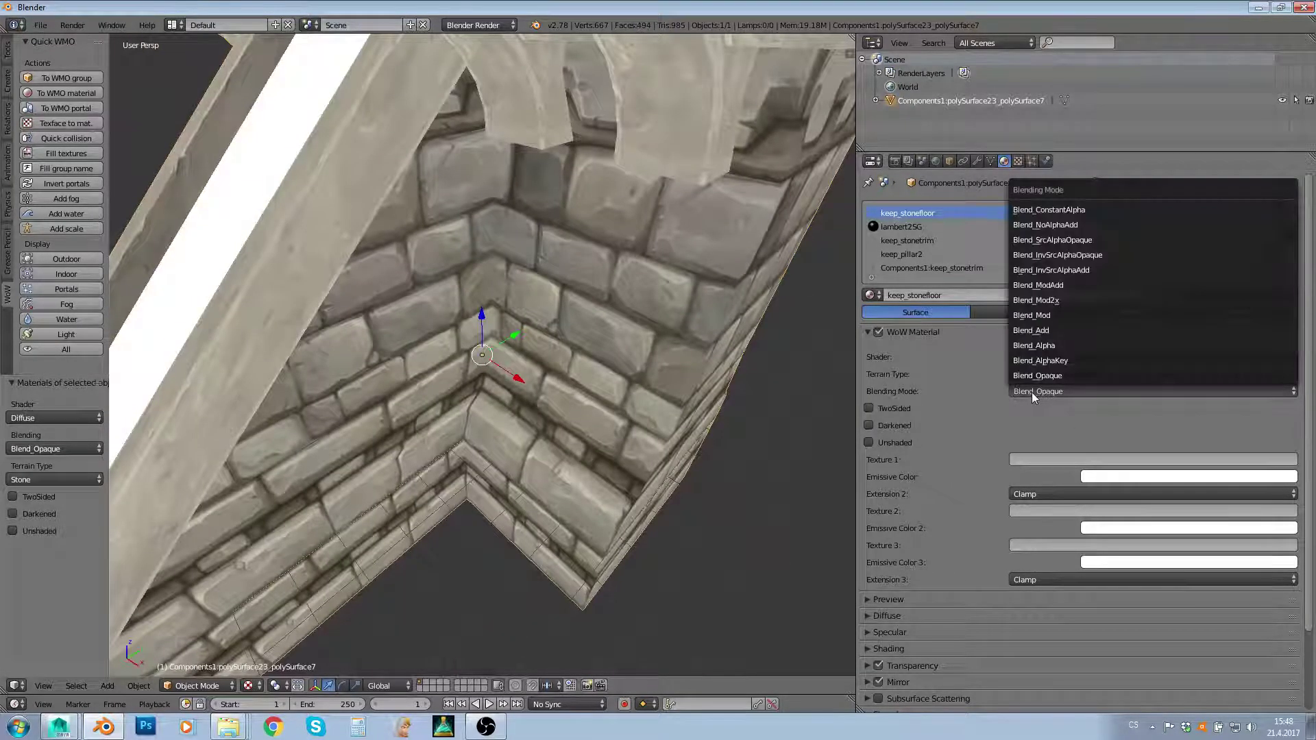
{"action": "left_click", "coordinate": [1031, 392]}
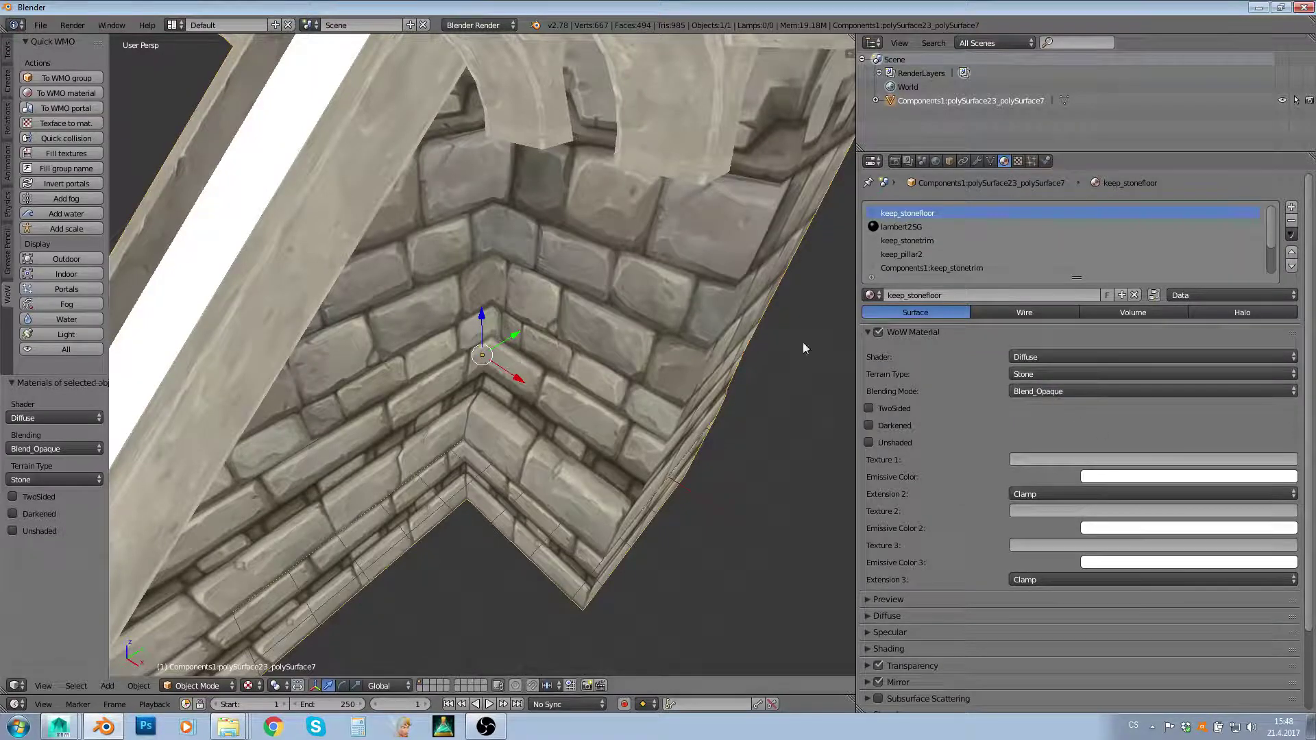
{"action": "scroll", "coordinate": [645, 348], "scroll_direction": "down", "scroll_amount": 5}
{"action": "middle_click_drag", "start_coordinate": [644, 349], "coordinate": [838, 314]}
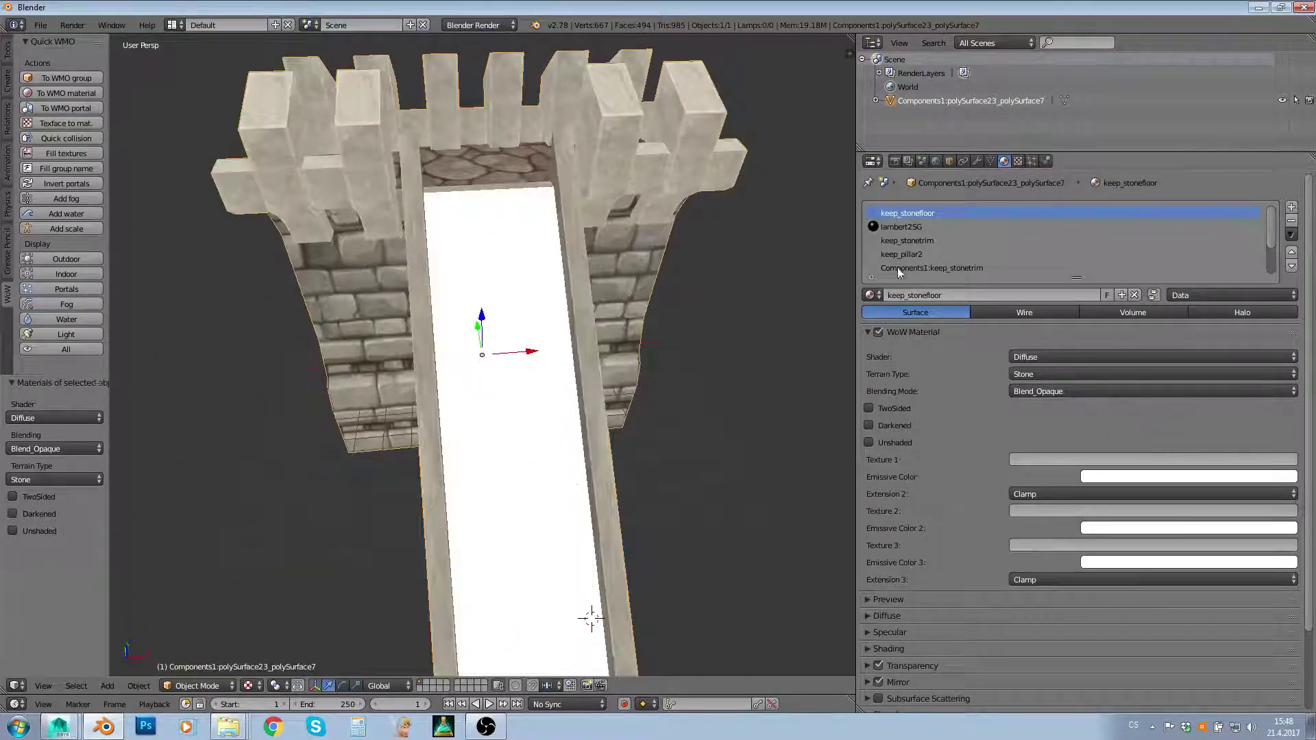
{"action": "middle_click_drag", "start_coordinate": [637, 320], "coordinate": [439, 380]}
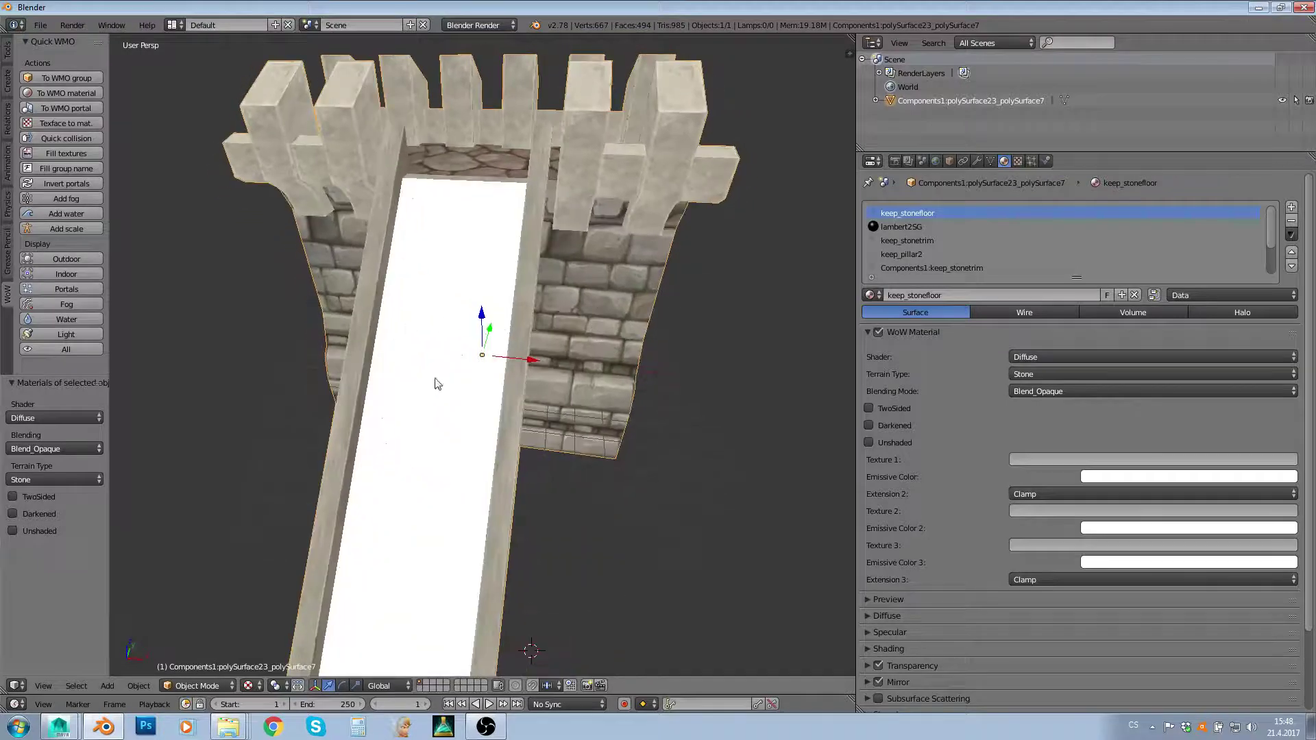
Step: Regenerate the stair model's materials from its texture faces with Texface to mat and convert them to WMO materials
{"action": "left_click", "coordinate": [68, 123]}
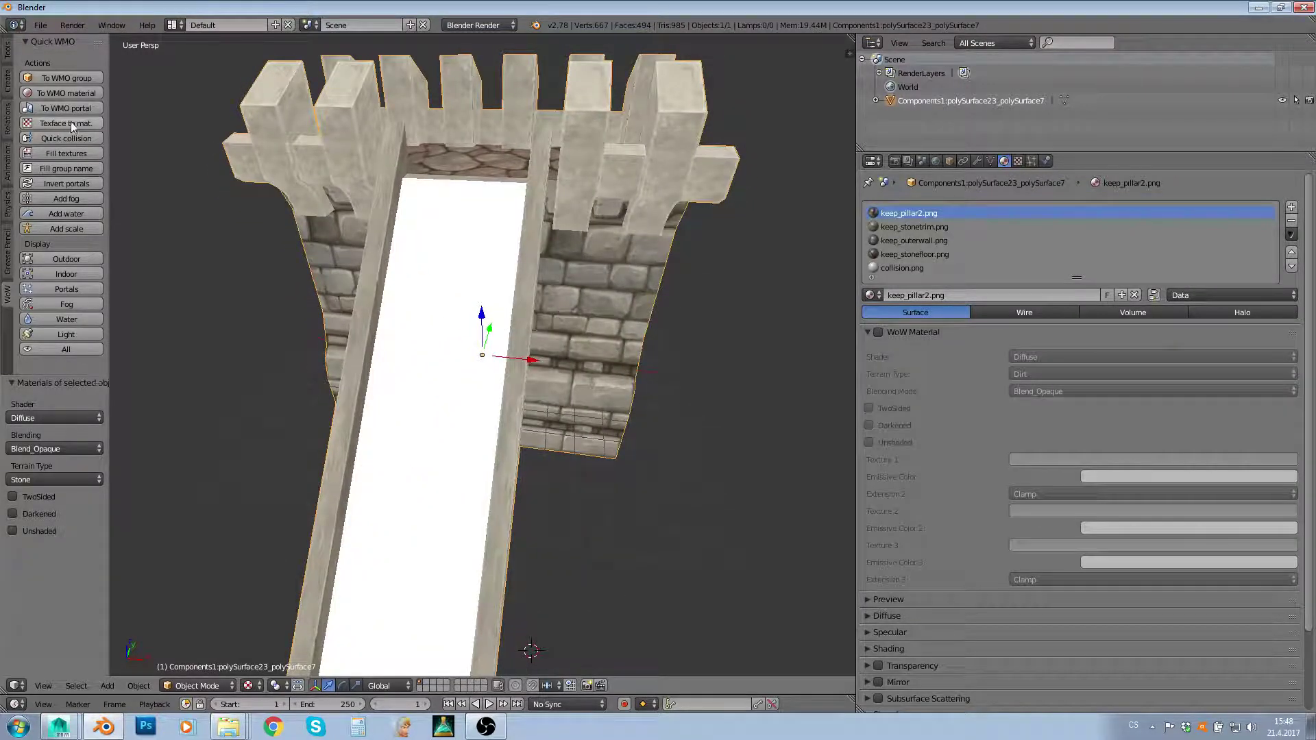
{"action": "left_click", "coordinate": [915, 240]}
{"action": "left_click", "coordinate": [901, 268]}
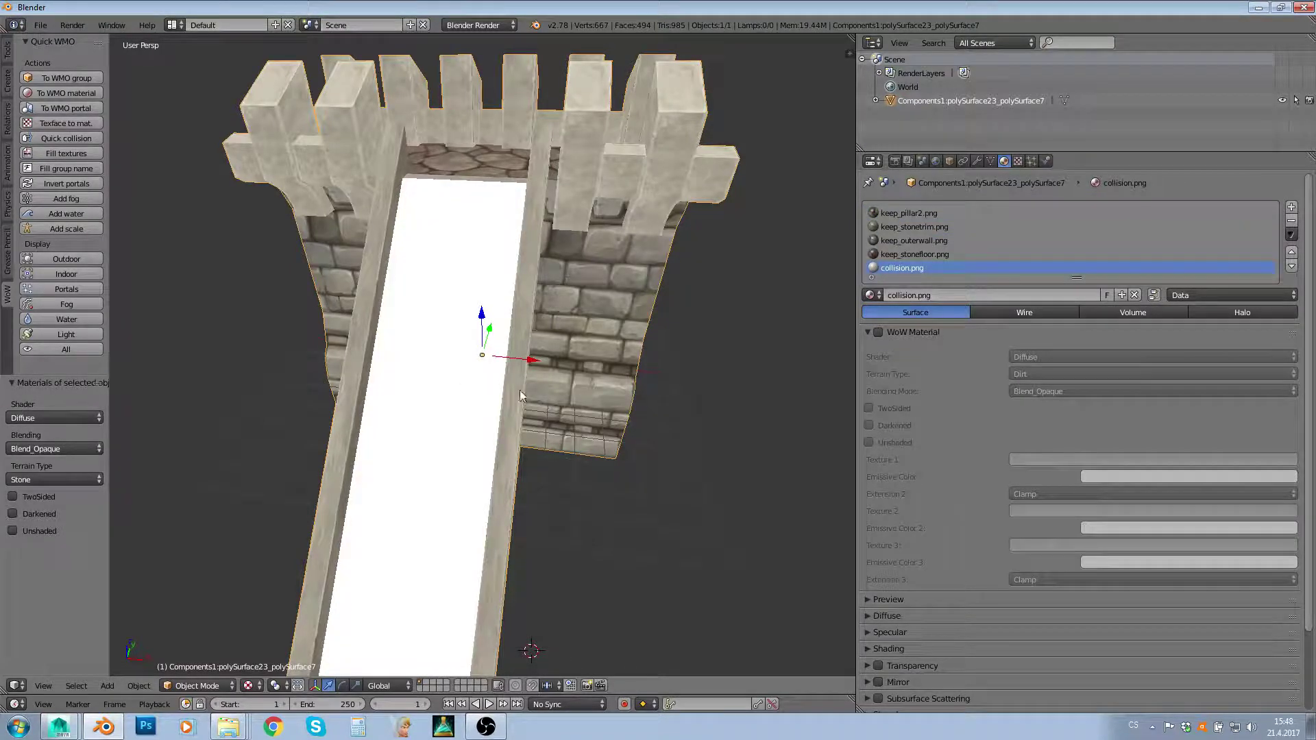
{"action": "middle_click_drag", "start_coordinate": [554, 413], "coordinate": [517, 397]}
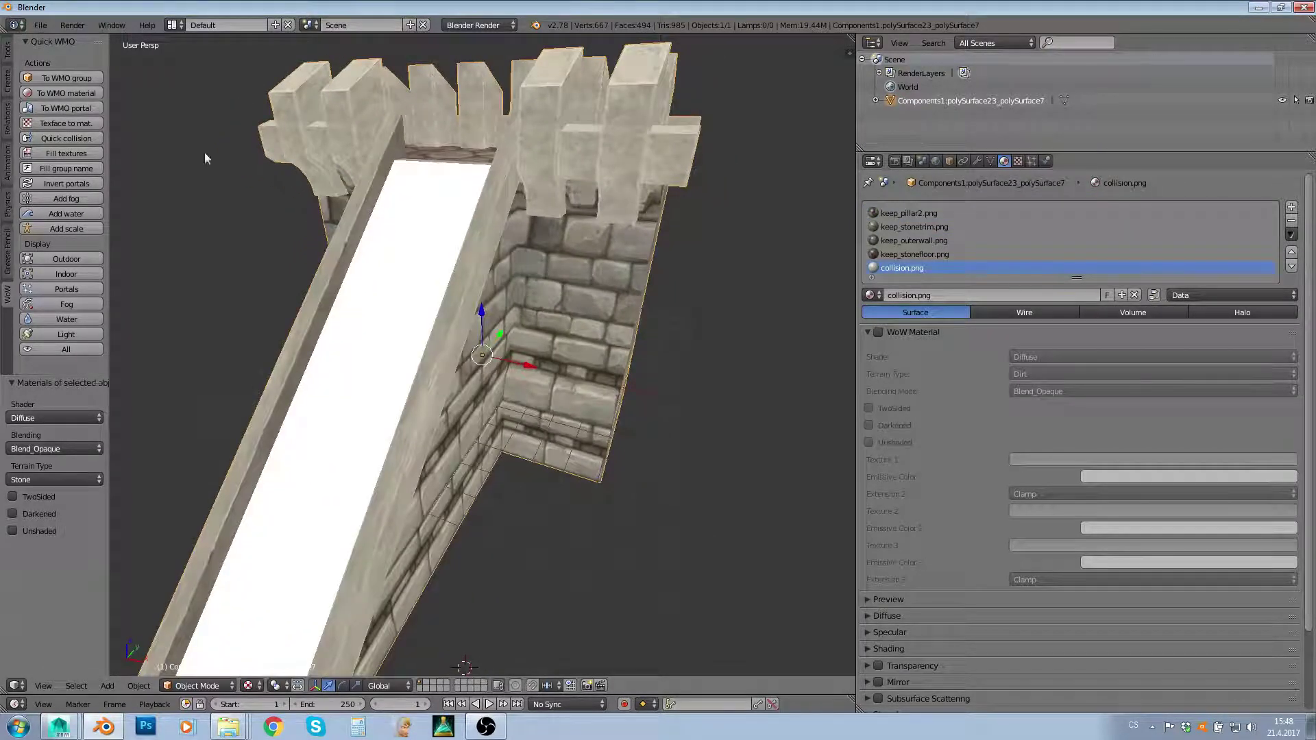
{"action": "left_click", "coordinate": [55, 96]}
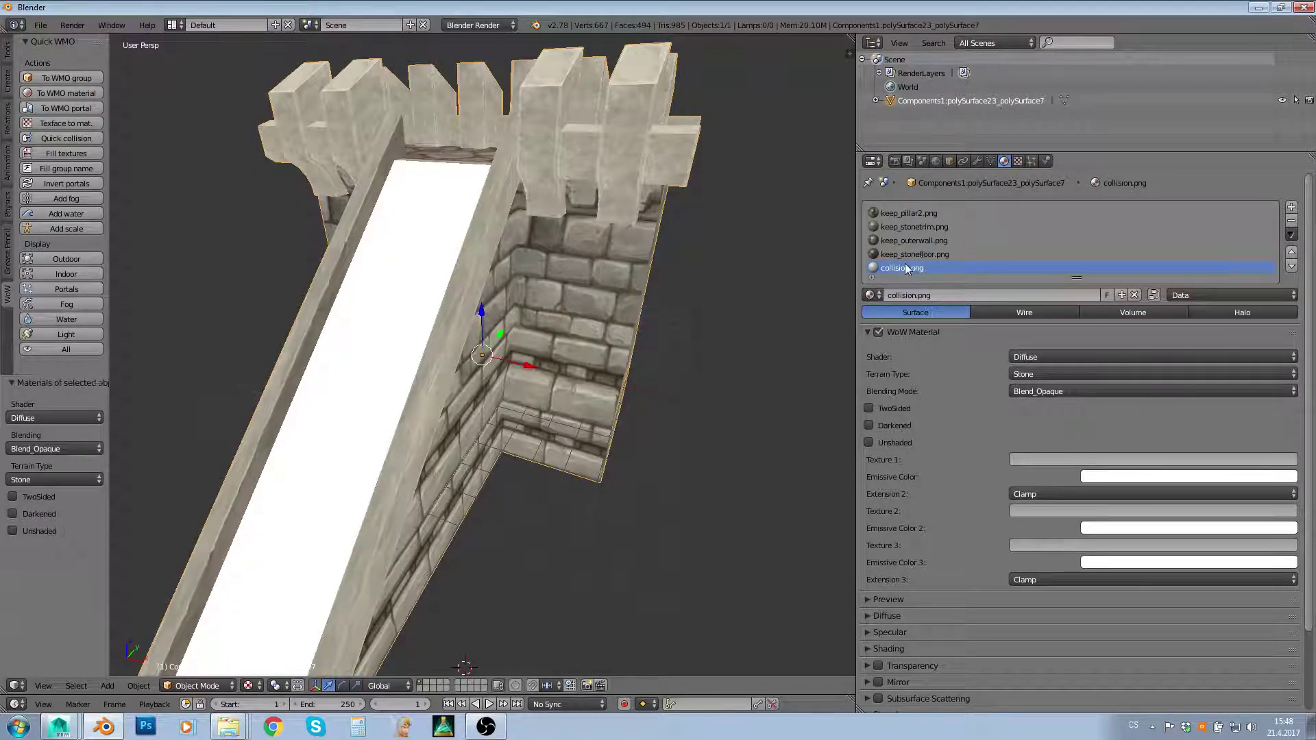
Step: Disable the WoW Material setting for the collision.png material used on the white ramp
{"action": "scroll", "coordinate": [391, 281], "scroll_direction": "up", "scroll_amount": 1}
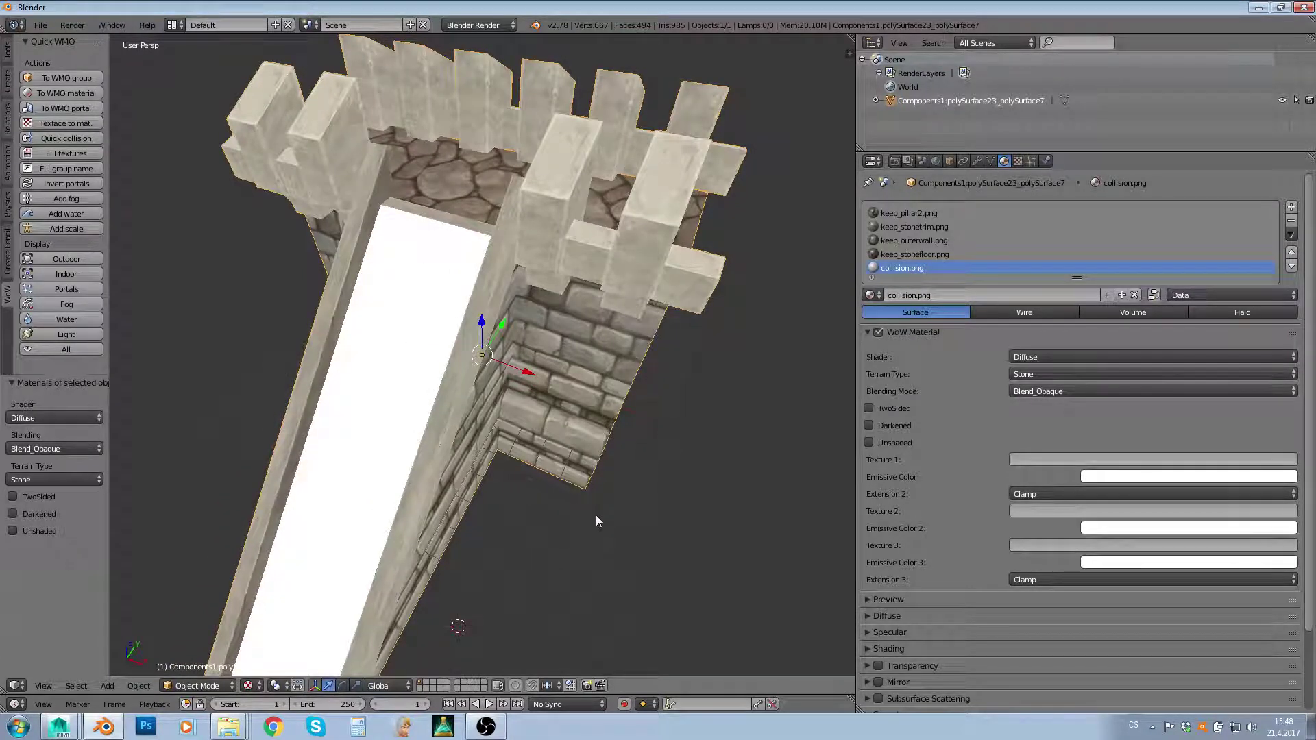
{"action": "key", "text": "KP_1"}
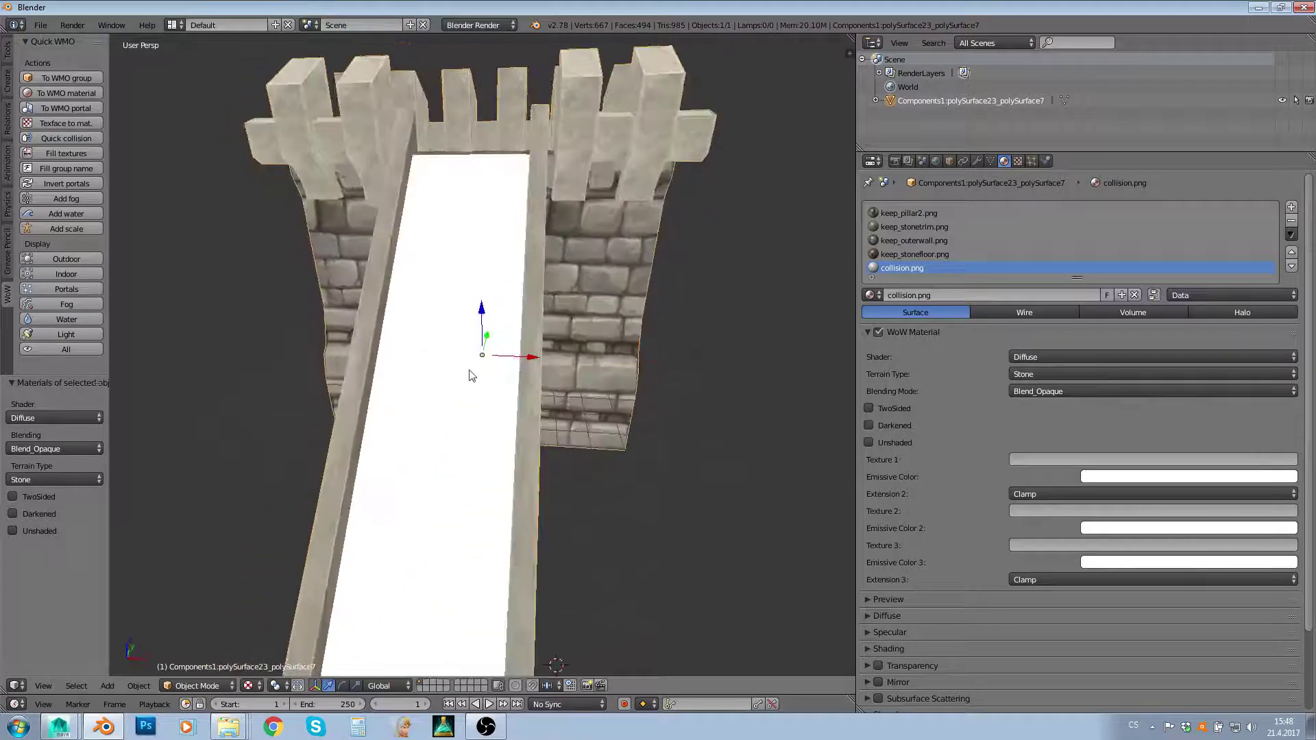
{"action": "scroll", "coordinate": [470, 377], "scroll_direction": "down", "scroll_amount": 2}
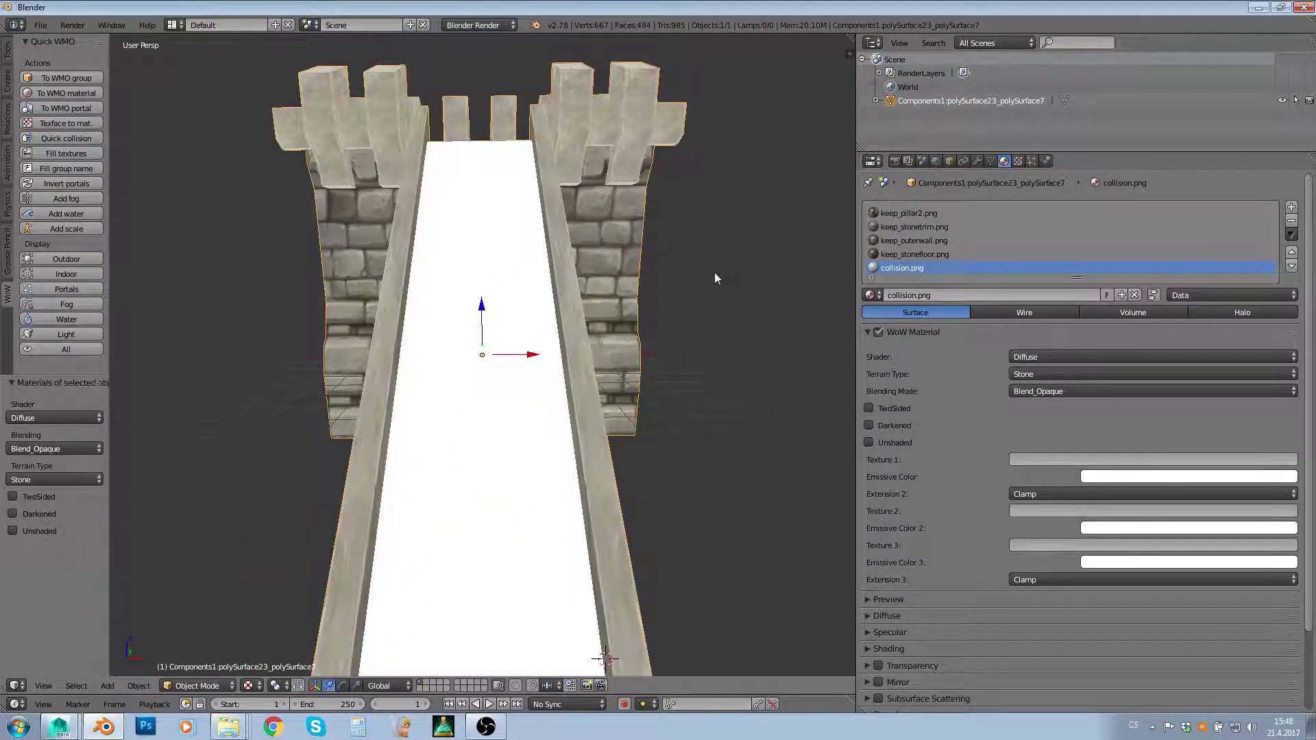
{"action": "left_click", "coordinate": [879, 333]}
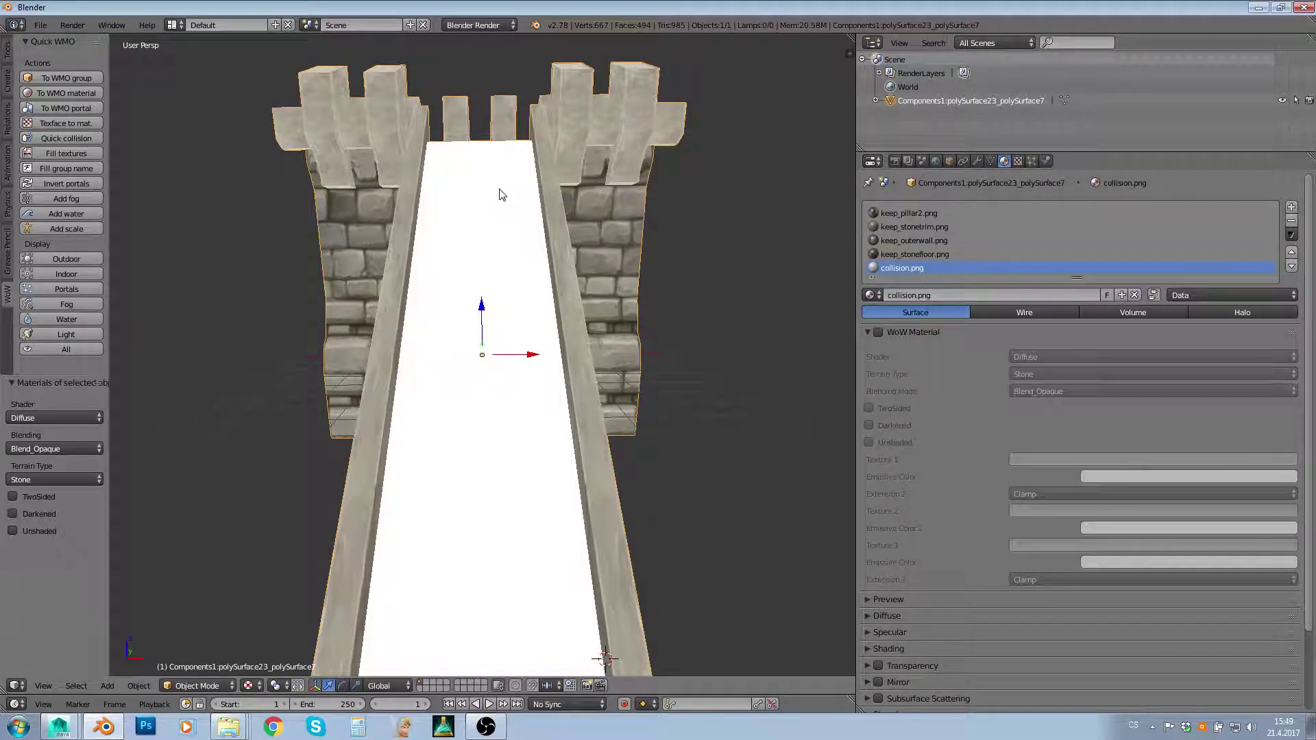
Step: Review the WoW settings of keep_outerwall.png, keep_stonetrim.png and keep_pillar2.png and examine the model's walls from below
{"action": "scroll", "coordinate": [479, 284], "scroll_direction": "down", "scroll_amount": 3}
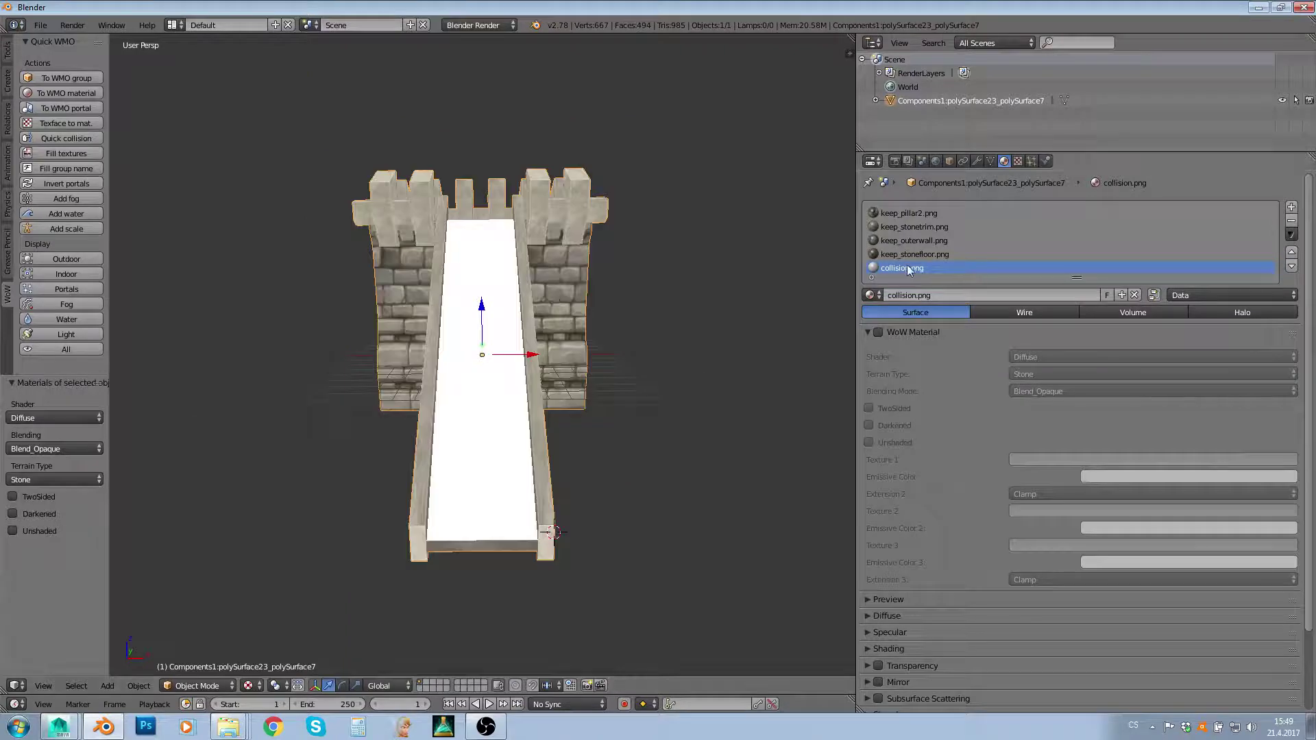
{"action": "middle_click_drag", "start_coordinate": [506, 522], "coordinate": [634, 543]}
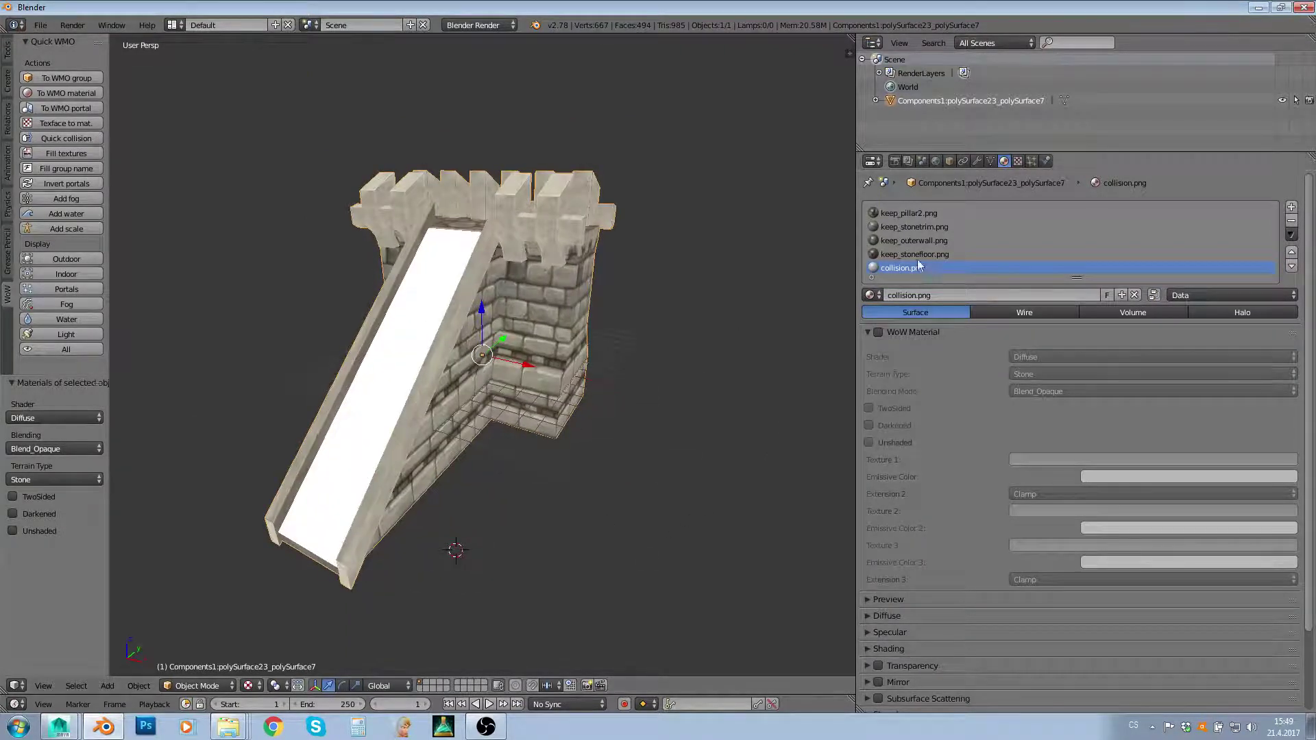
{"action": "left_click", "coordinate": [913, 241]}
{"action": "left_click", "coordinate": [910, 227]}
{"action": "left_click", "coordinate": [907, 213]}
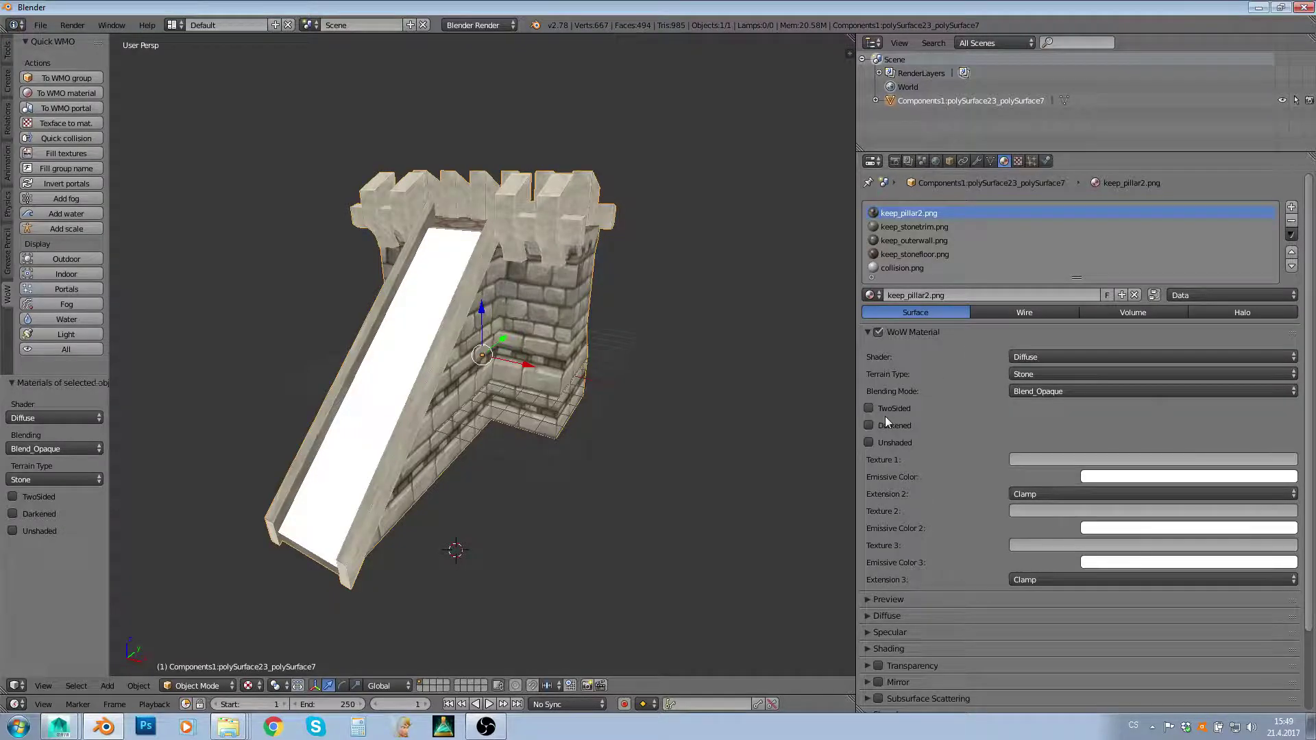
{"action": "middle_click_drag", "start_coordinate": [595, 396], "coordinate": [588, 357]}
{"action": "scroll", "coordinate": [586, 380], "scroll_direction": "up", "scroll_amount": 4}
{"action": "scroll", "coordinate": [588, 356], "scroll_direction": "up", "scroll_amount": 3}
{"action": "middle_click_drag", "start_coordinate": [611, 277], "coordinate": [618, 311]}
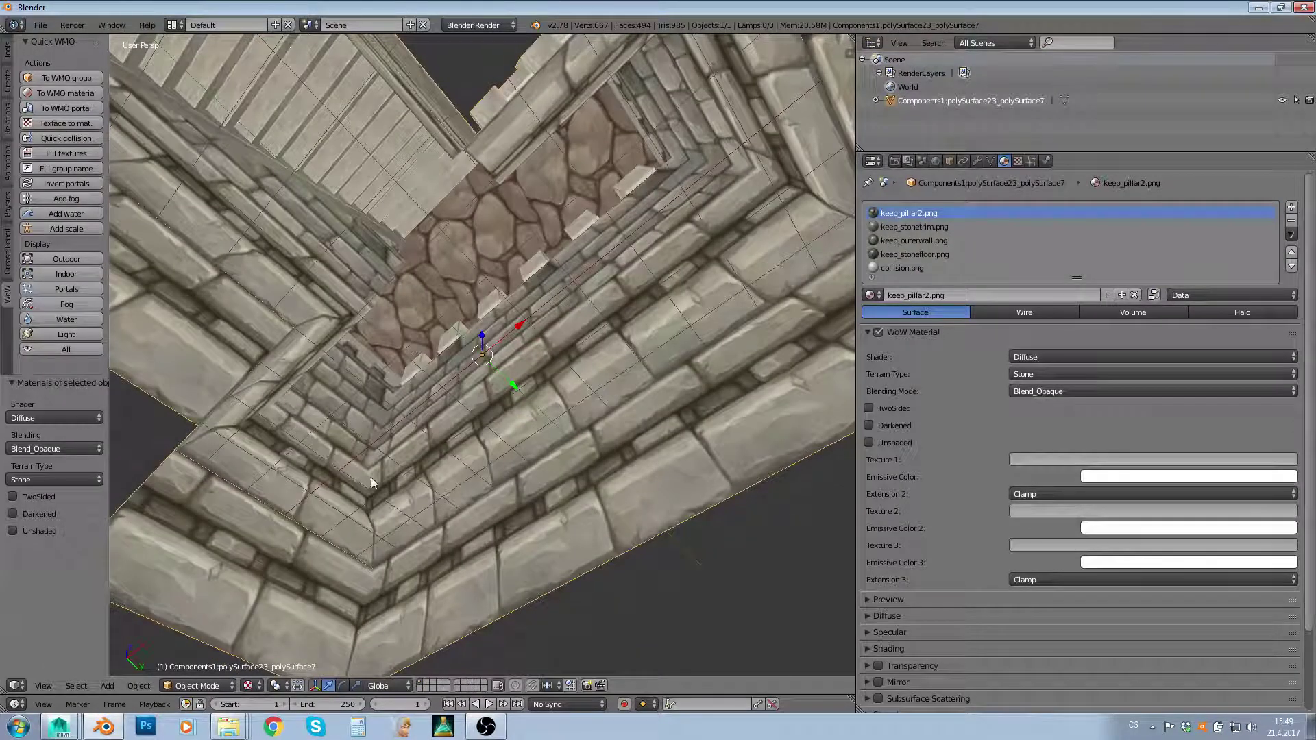
Step: Switch to Maya, examine the stair wall model's underside and overall shape, and return to Blender
{"action": "left_click", "coordinate": [57, 726]}
{"action": "left_click_drag", "start_coordinate": [790, 531], "coordinate": [708, 414], "text": "alt"}
{"action": "scroll", "coordinate": [546, 297], "scroll_direction": "up", "scroll_amount": 5}
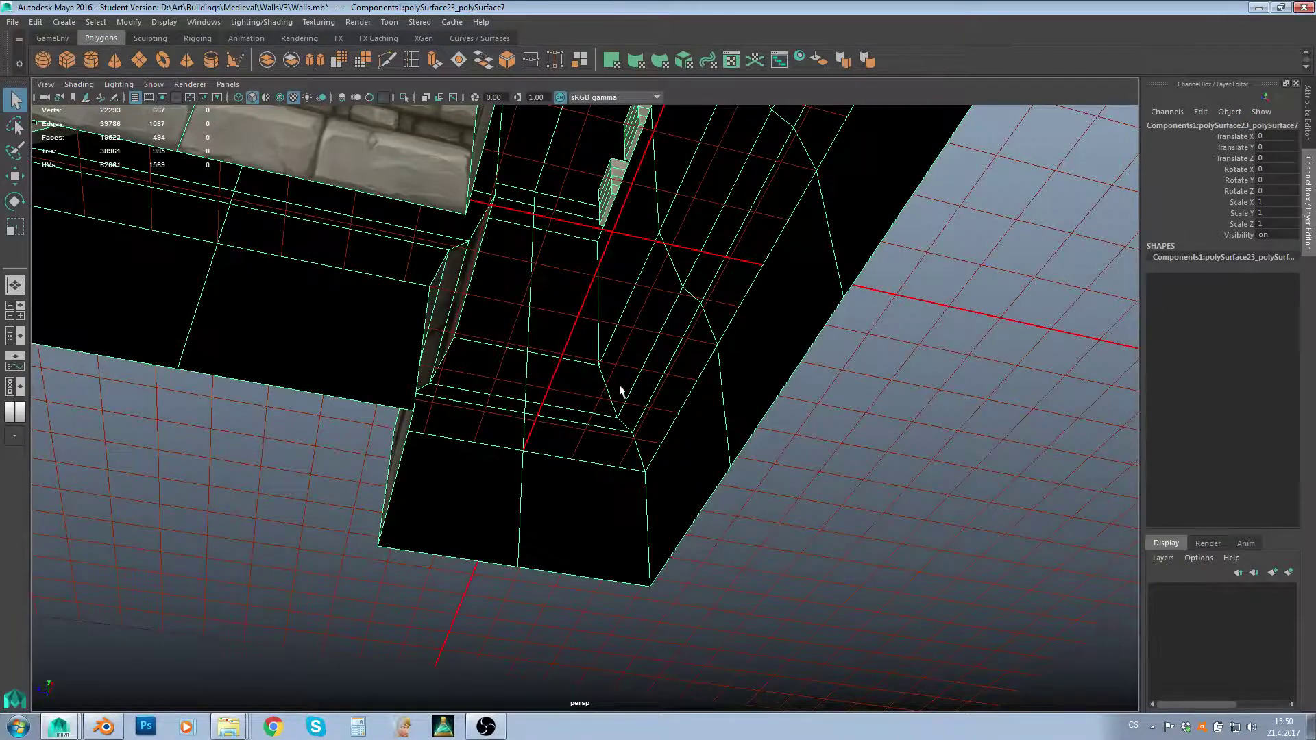
{"action": "key", "text": "f"}
{"action": "left_click_drag", "start_coordinate": [623, 397], "coordinate": [650, 434], "text": "alt"}
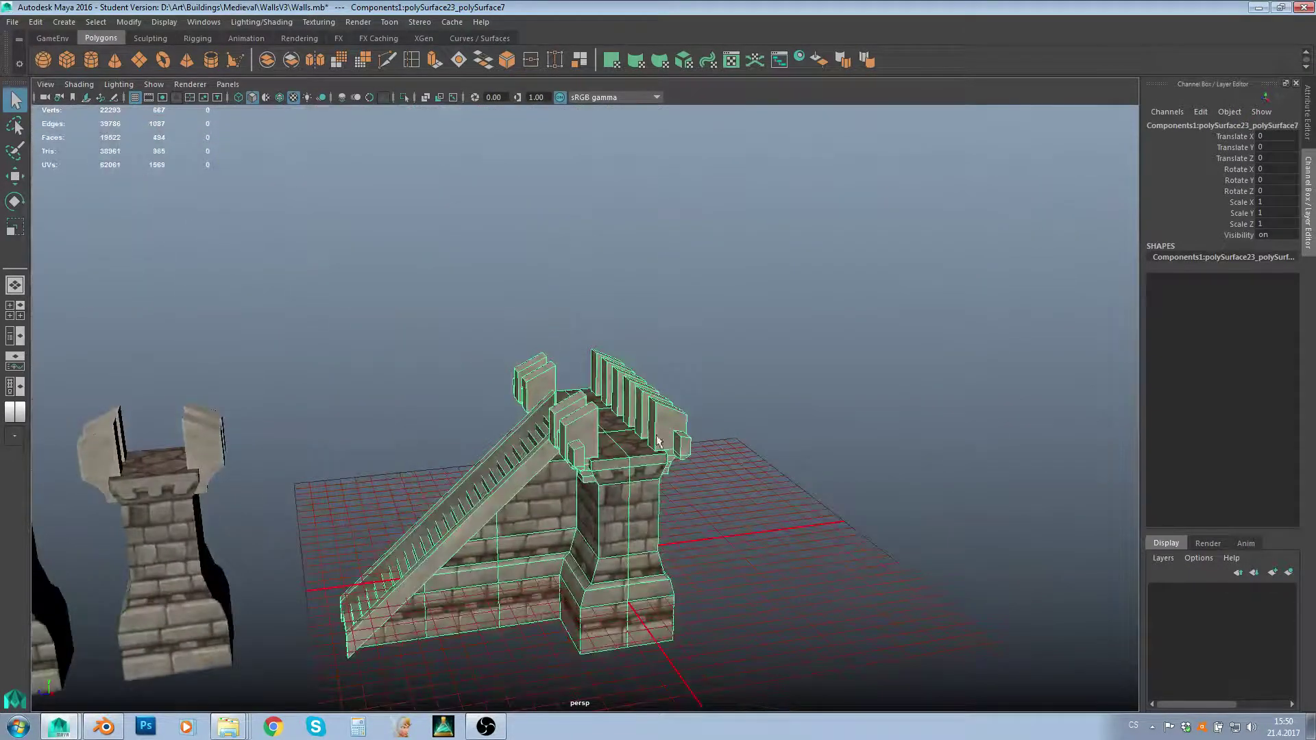
{"action": "key", "text": "alt+Tab"}
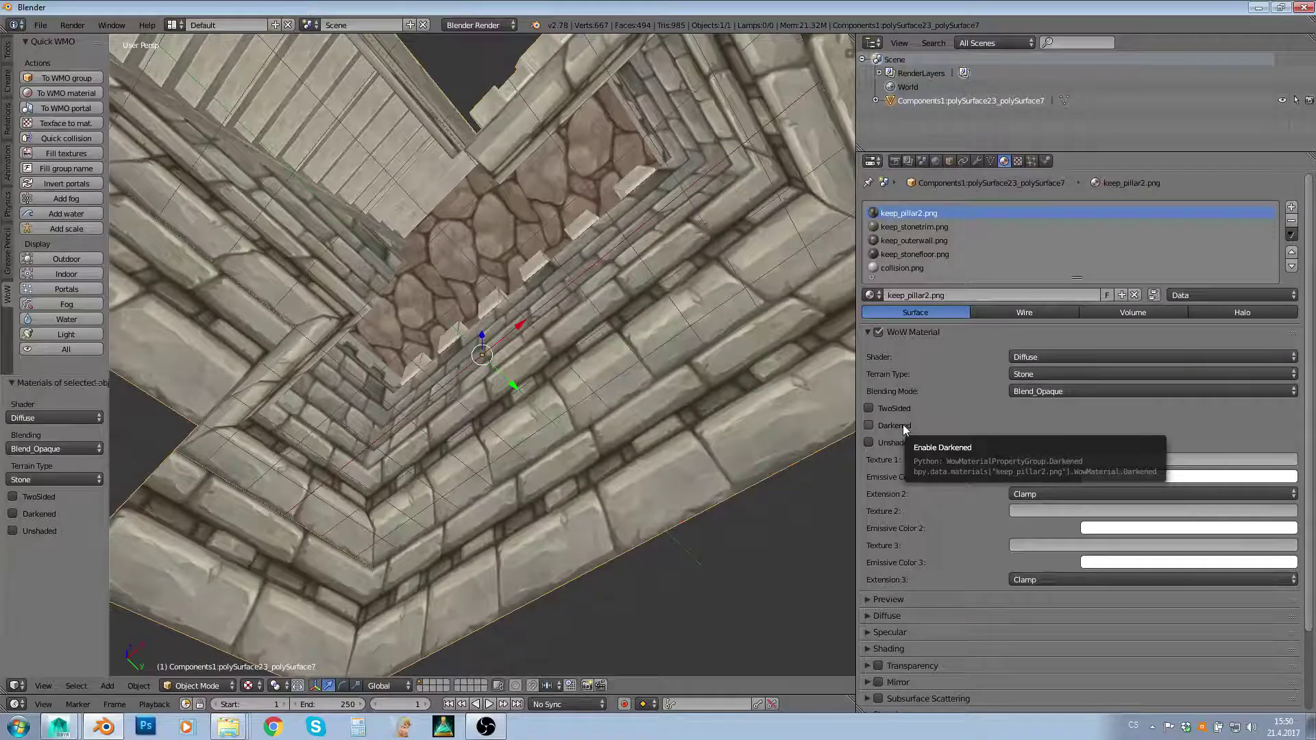
Step: Fill the texture paths of the model's WMO materials automatically and check Texture 1 of keep_stonetrim.png, keep_outerwall.png and keep_stonefloor.png
{"action": "middle_click_drag", "start_coordinate": [528, 370], "coordinate": [713, 411]}
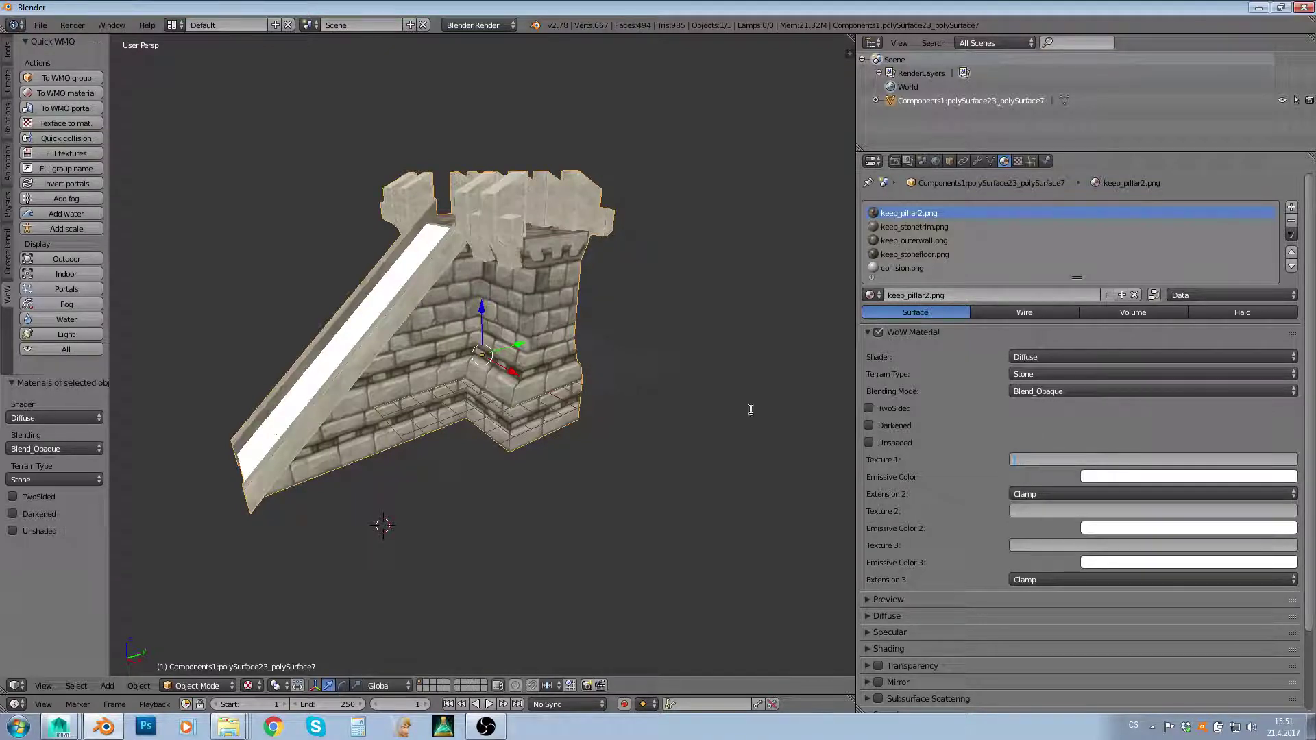
{"action": "key", "text": "Escape"}
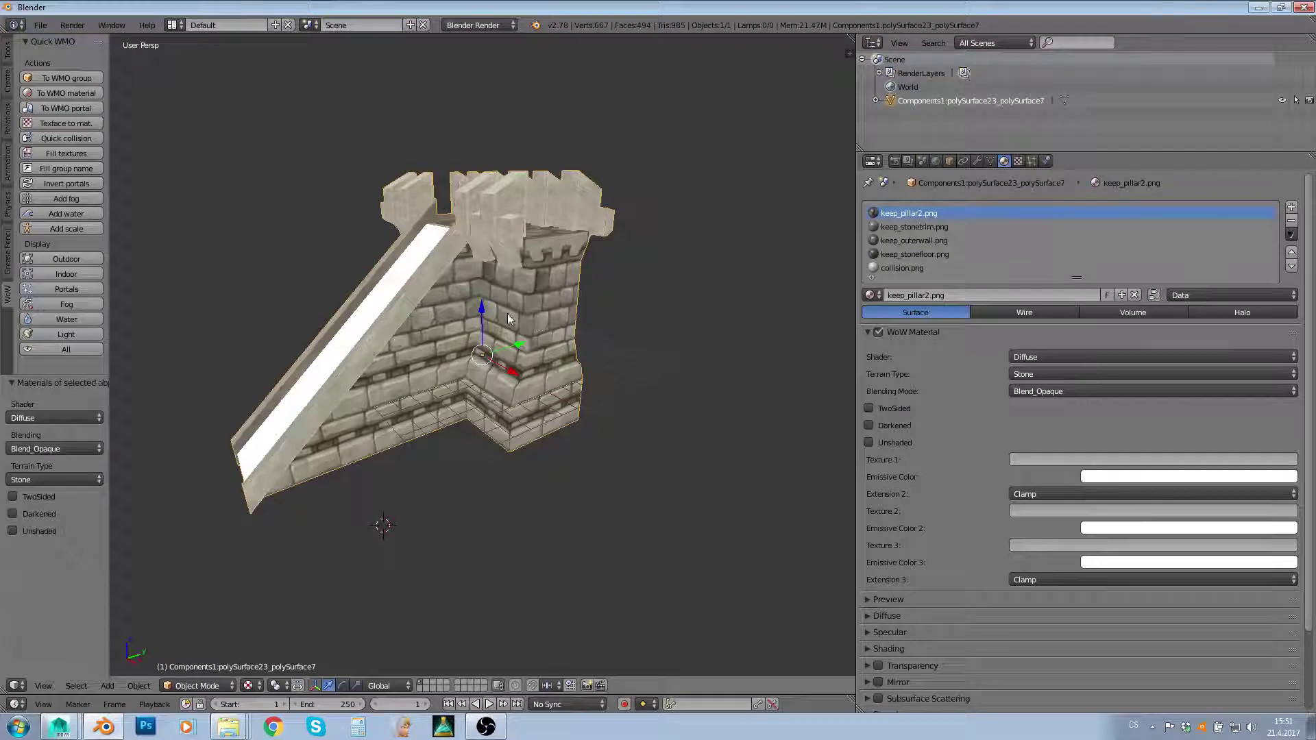
{"action": "scroll", "coordinate": [359, 150], "scroll_direction": "up", "scroll_amount": 2}
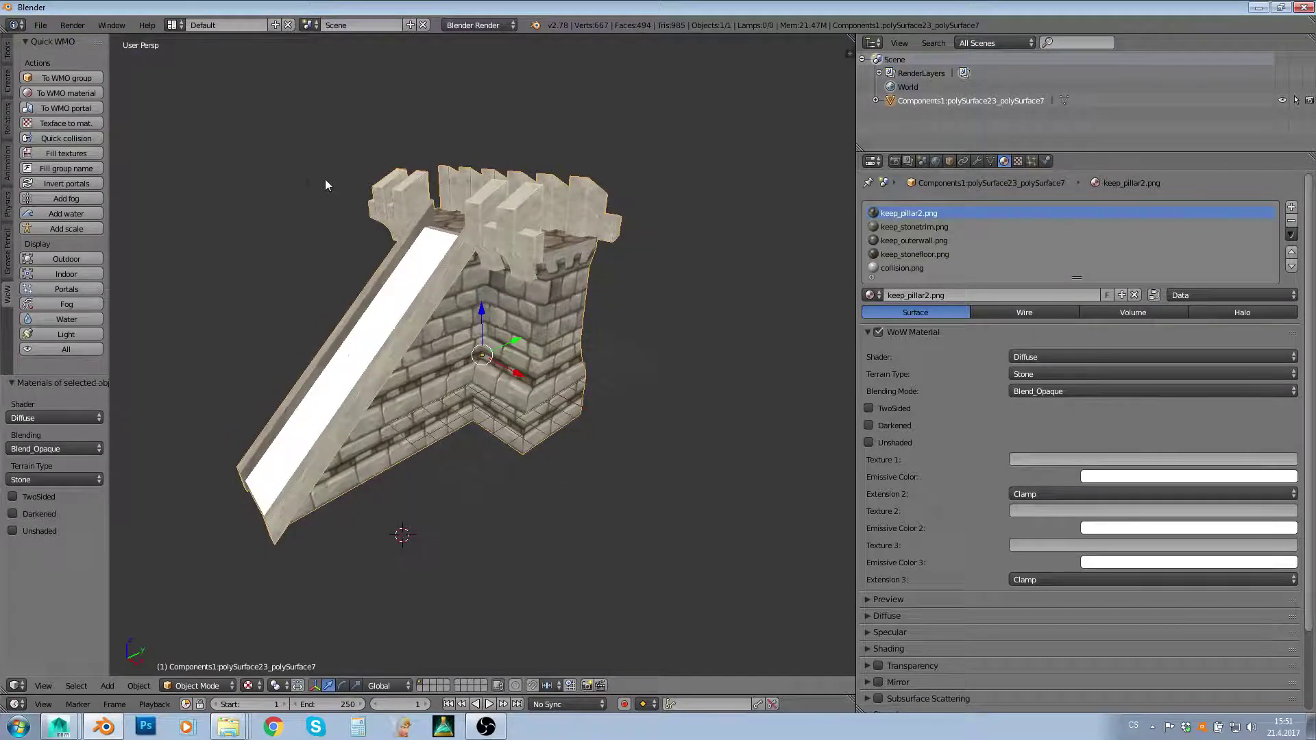
{"action": "middle_click_drag", "start_coordinate": [325, 180], "coordinate": [302, 177]}
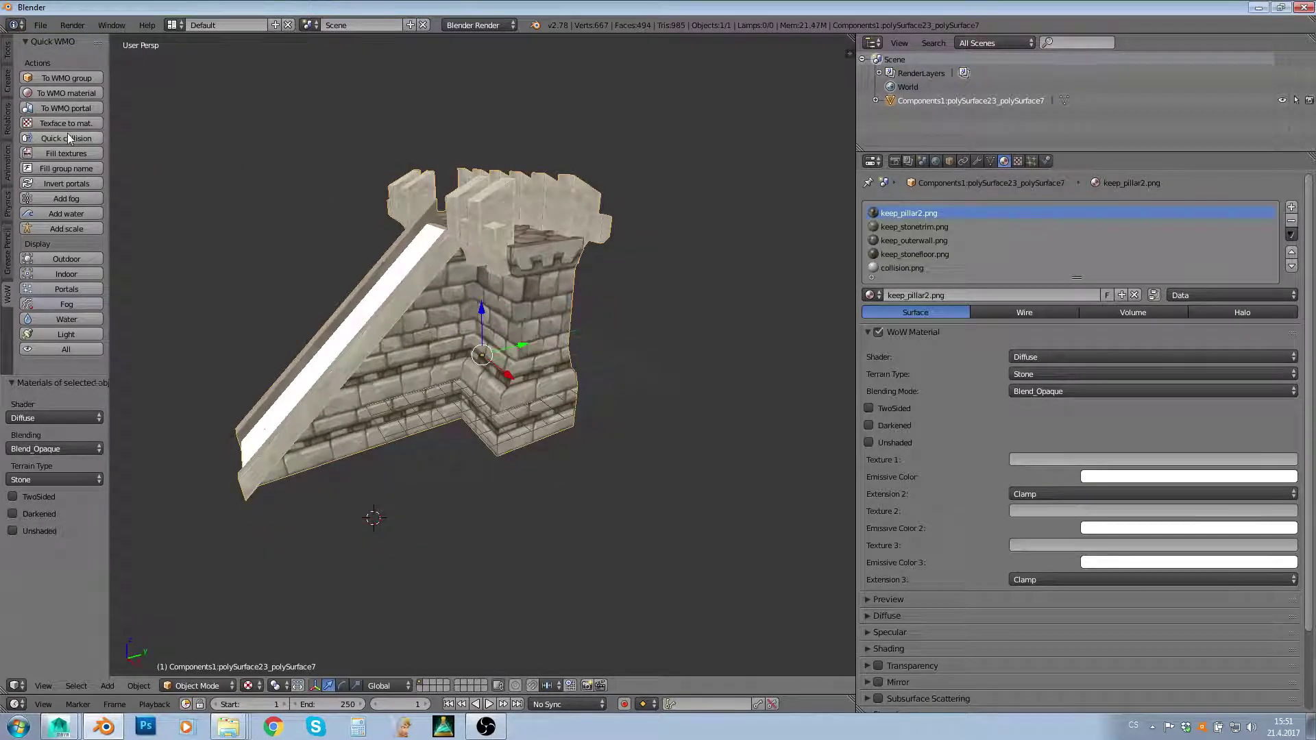
{"action": "left_click", "coordinate": [51, 155]}
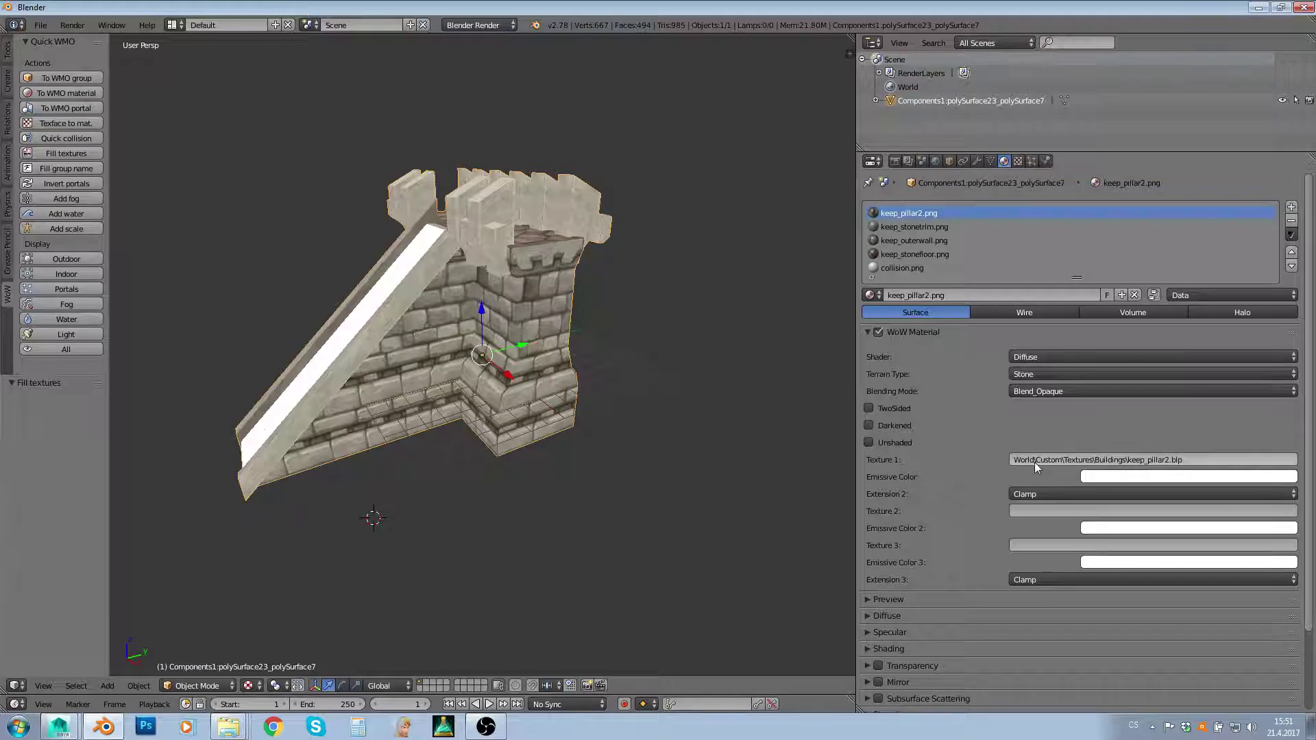
{"action": "left_click", "coordinate": [929, 228]}
{"action": "left_click", "coordinate": [922, 244]}
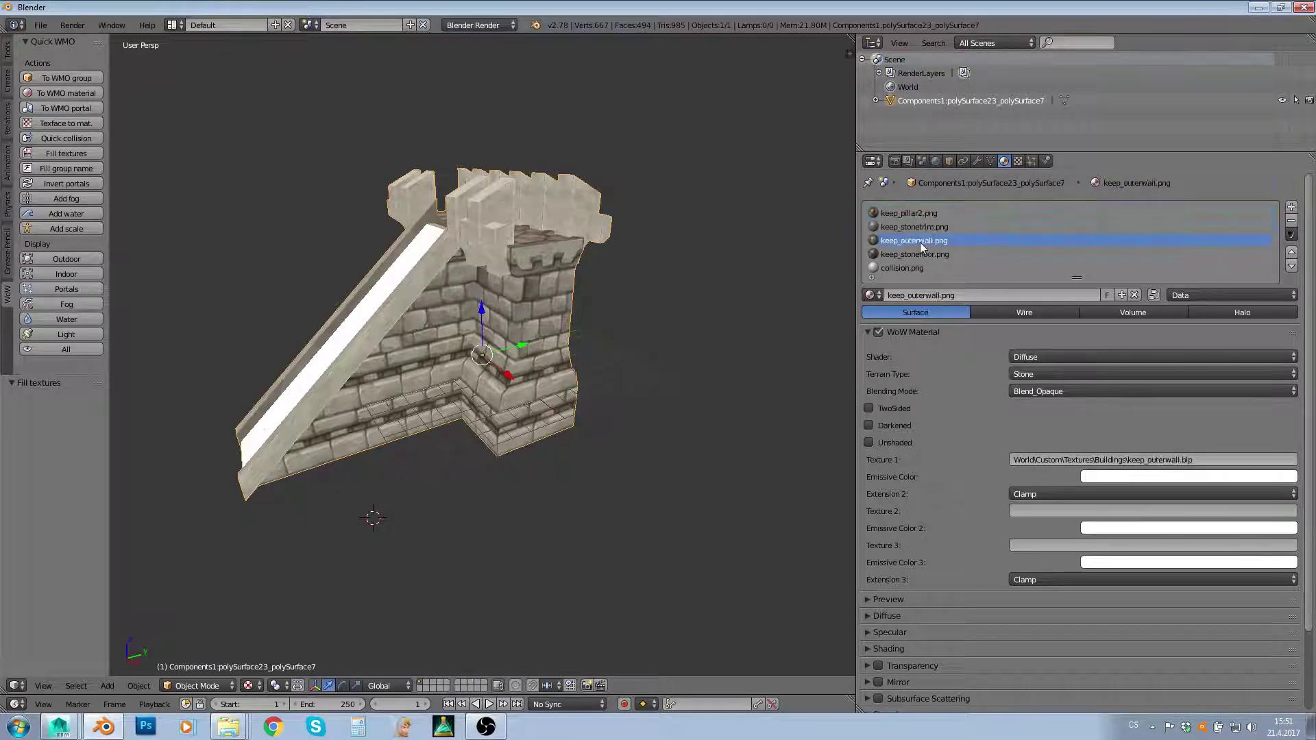
{"action": "left_click", "coordinate": [920, 256]}
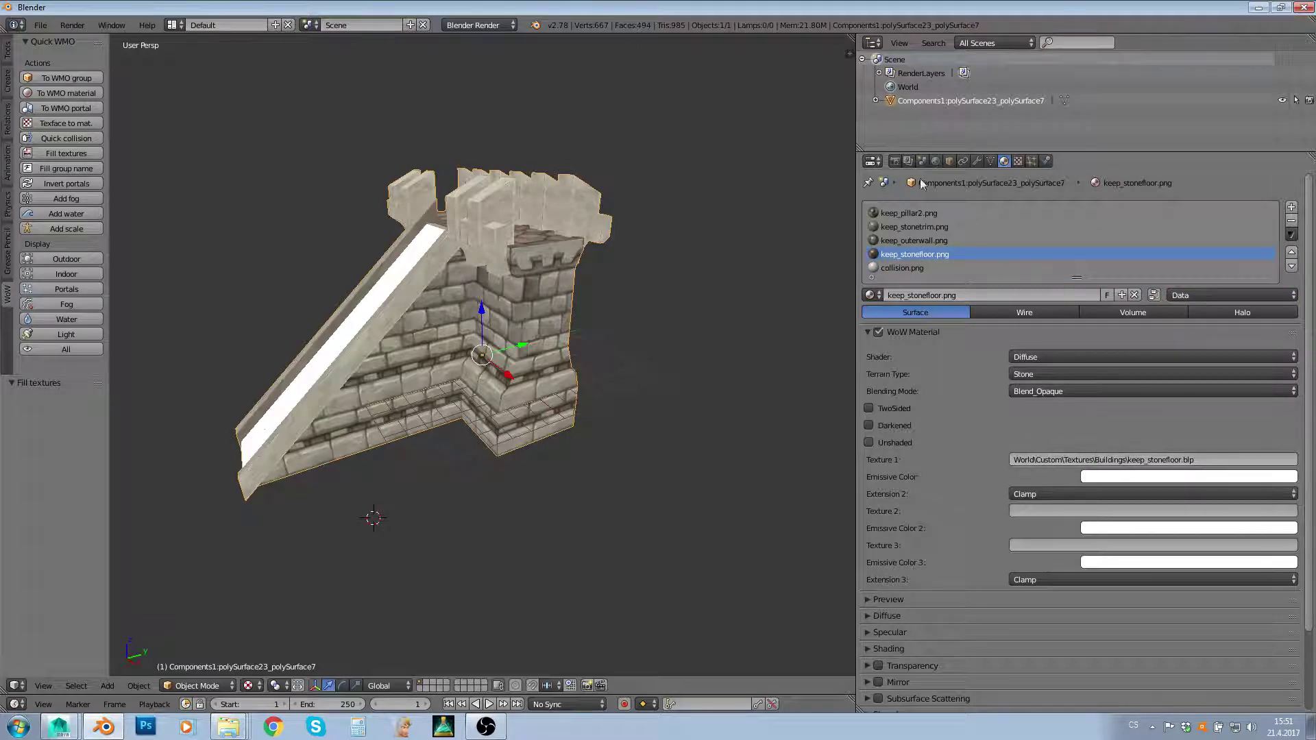
Step: Highlight the World\Custom\Textures\Buildings part of the texture folder's path in the file explorer and browse its texture files
{"action": "left_click", "coordinate": [204, 623]}
{"action": "left_click", "coordinate": [437, 333]}
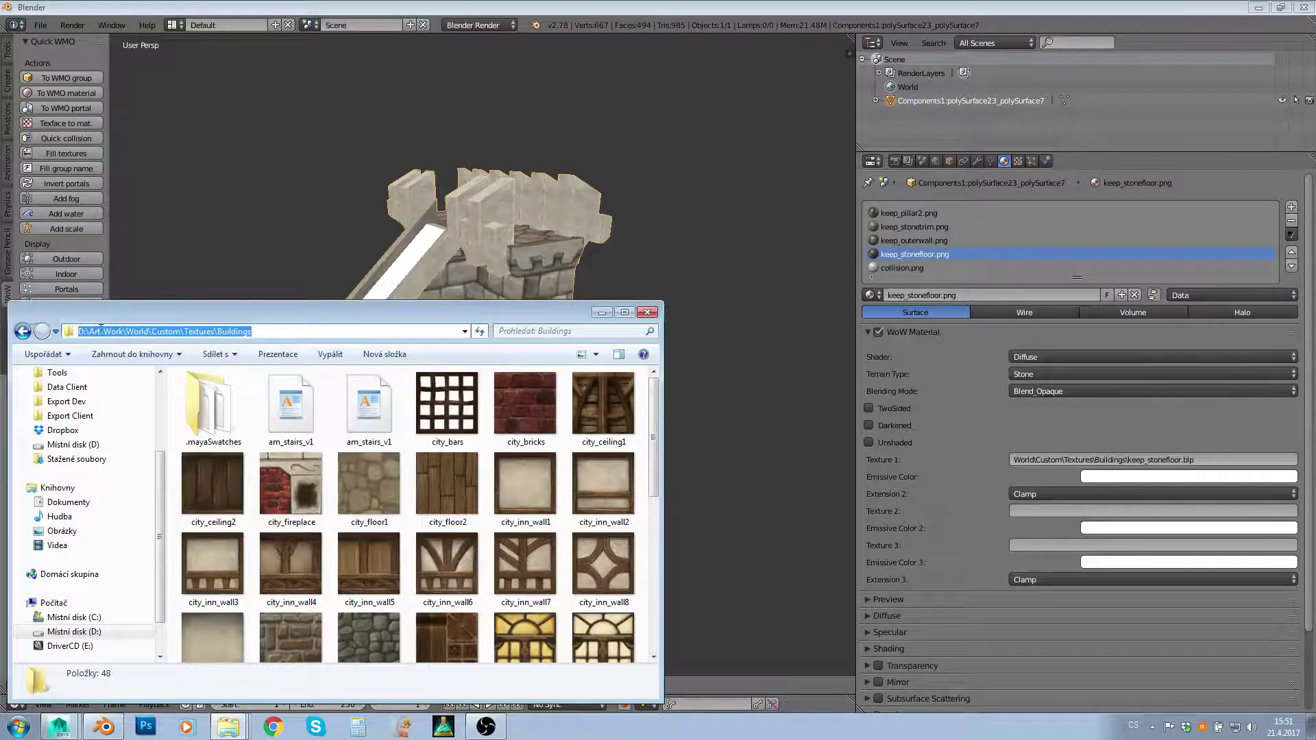
{"action": "left_click_drag", "start_coordinate": [123, 331], "coordinate": [252, 331]}
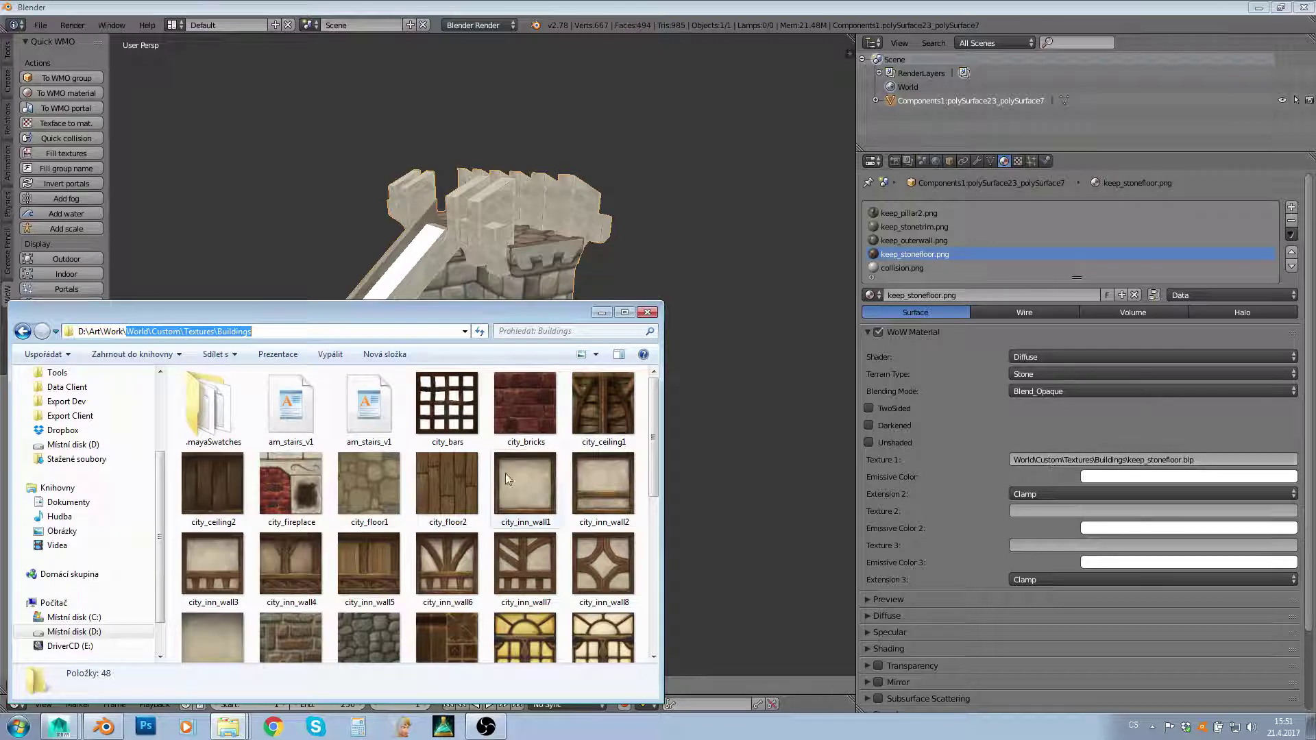
{"action": "left_click", "coordinate": [464, 485]}
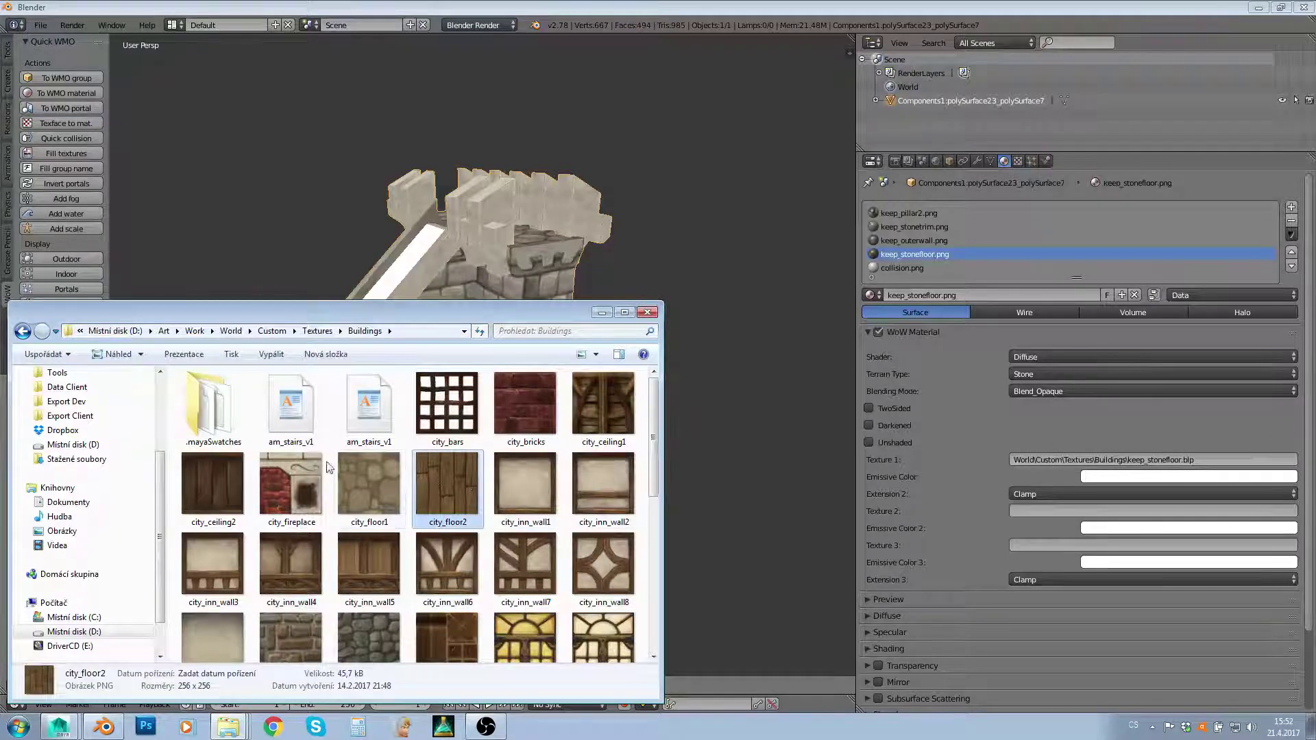
{"action": "left_click", "coordinate": [386, 492]}
{"action": "scroll", "coordinate": [386, 492], "scroll_direction": "down", "scroll_amount": 3}
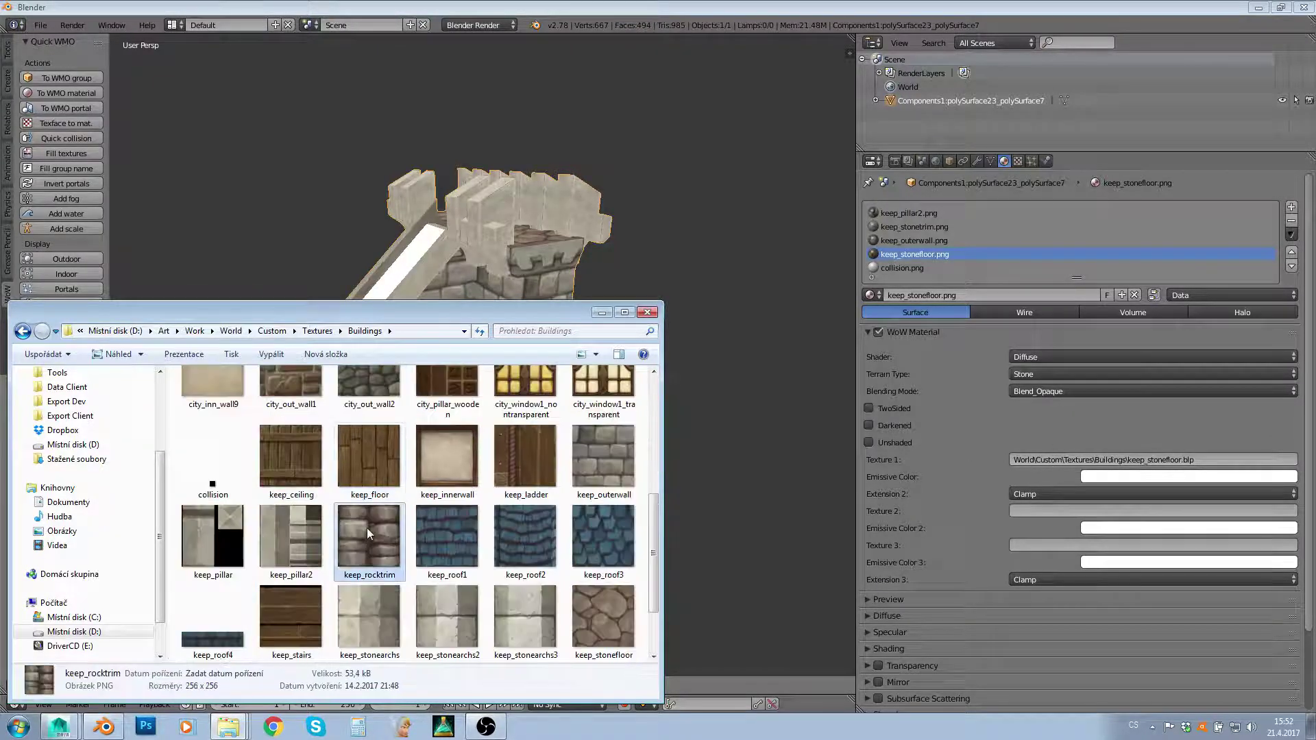
Step: Inspect the .blp extension in keep_stonefloor.png's Texture 1 path and review the WoW settings of keep_outerwall.png, keep_stonetrim.png and keep_pillar2.png
{"action": "left_click", "coordinate": [1219, 456]}
{"action": "left_click", "coordinate": [1194, 461]}
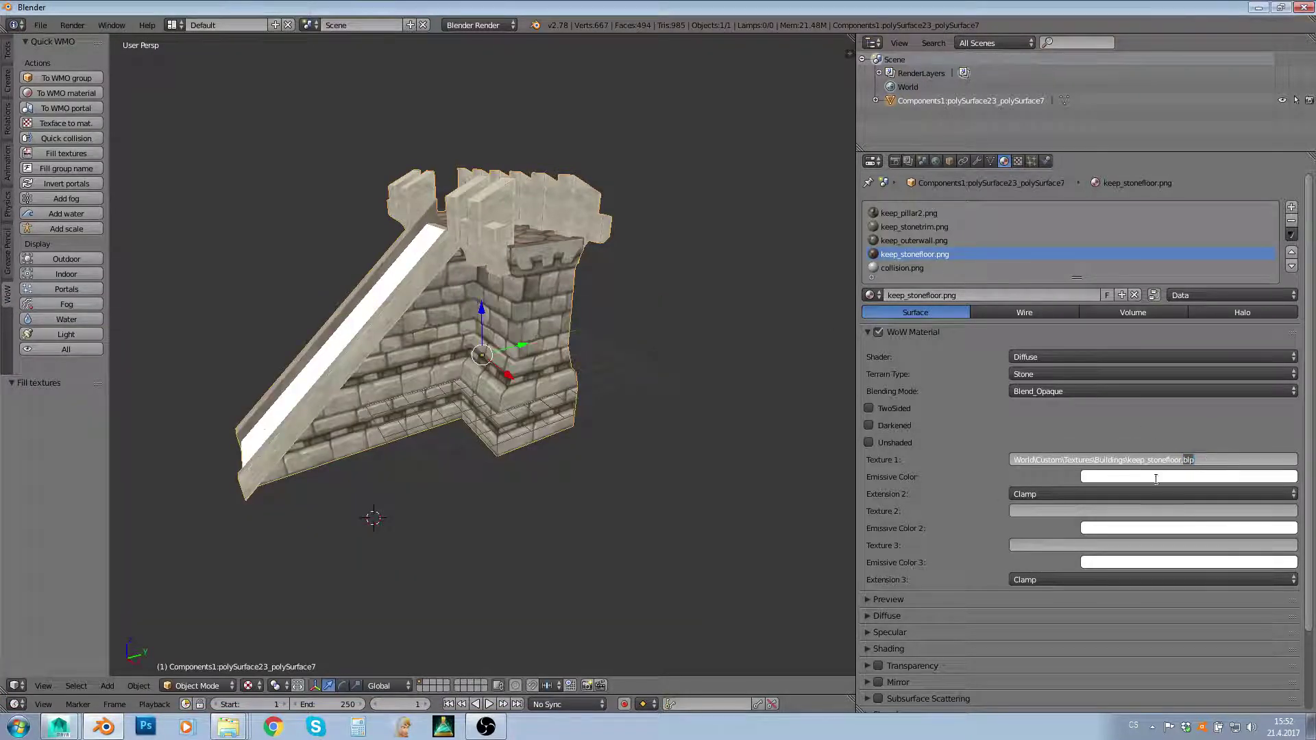
{"action": "left_click", "coordinate": [953, 250]}
{"action": "left_click", "coordinate": [942, 241]}
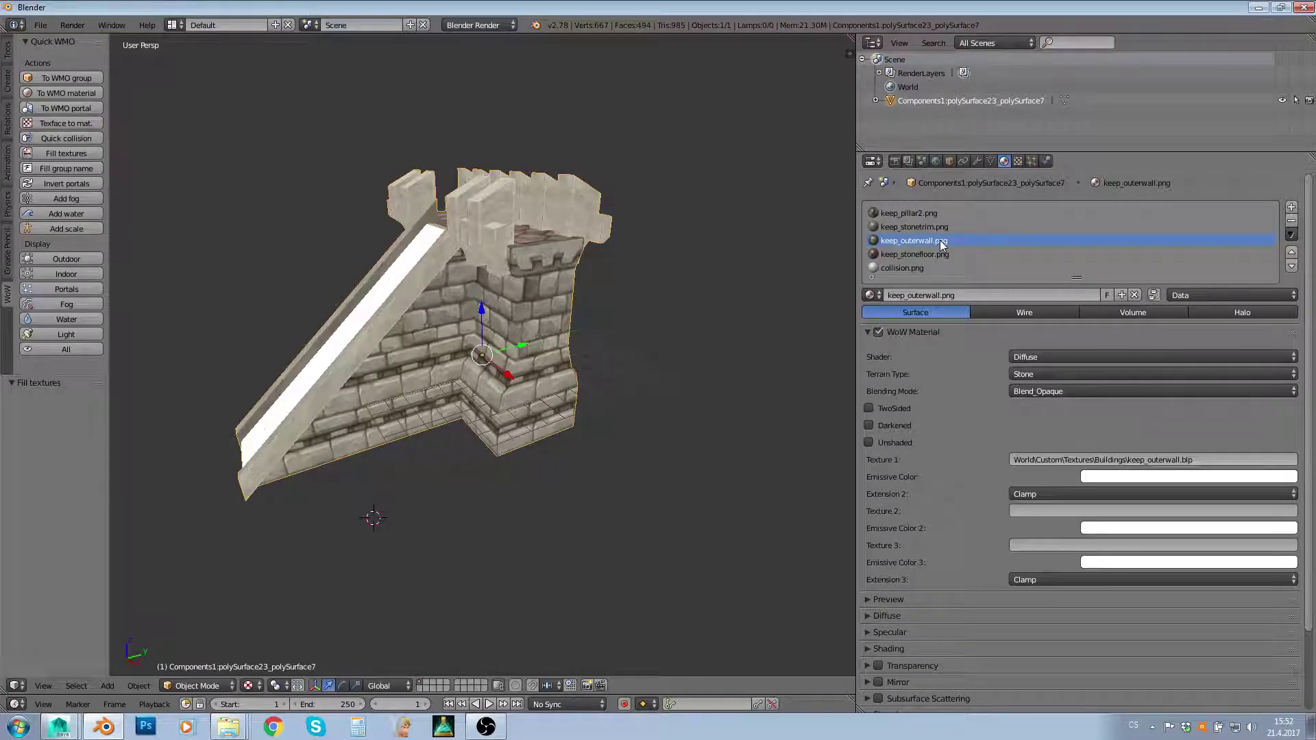
{"action": "left_click", "coordinate": [914, 231]}
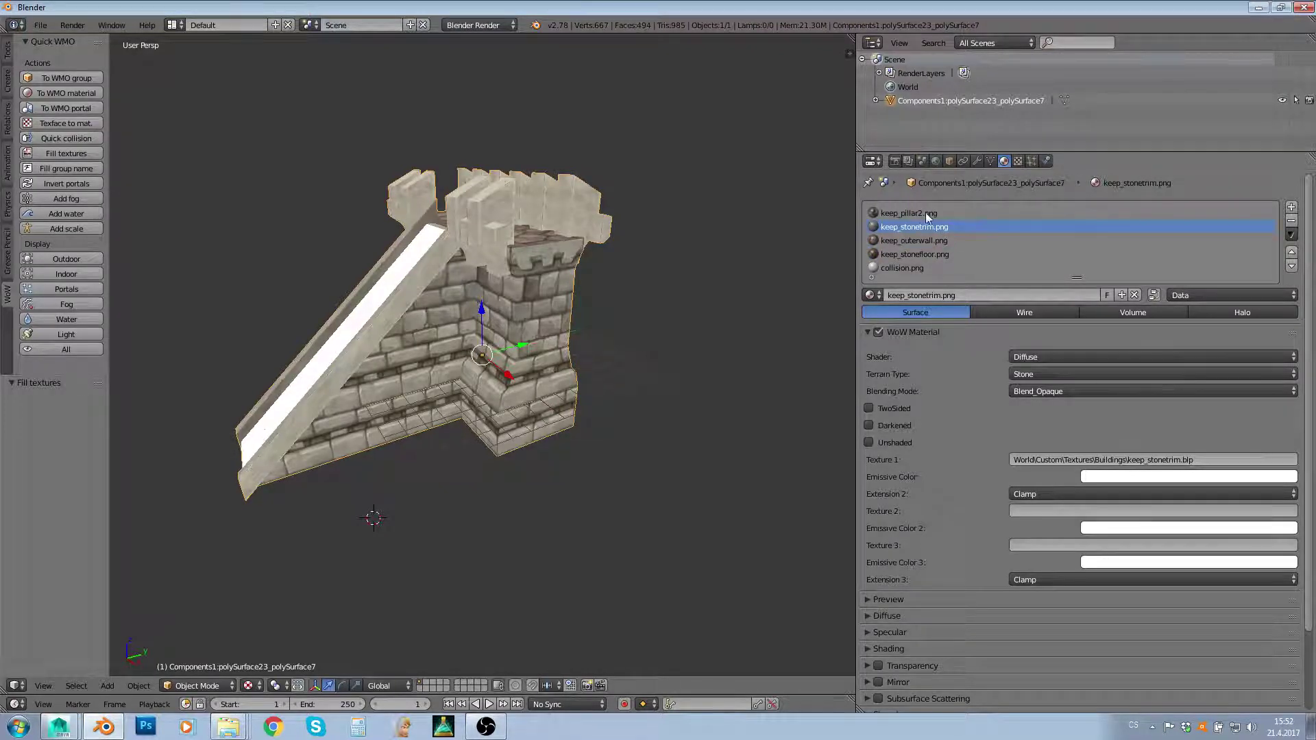
{"action": "left_click", "coordinate": [927, 216]}
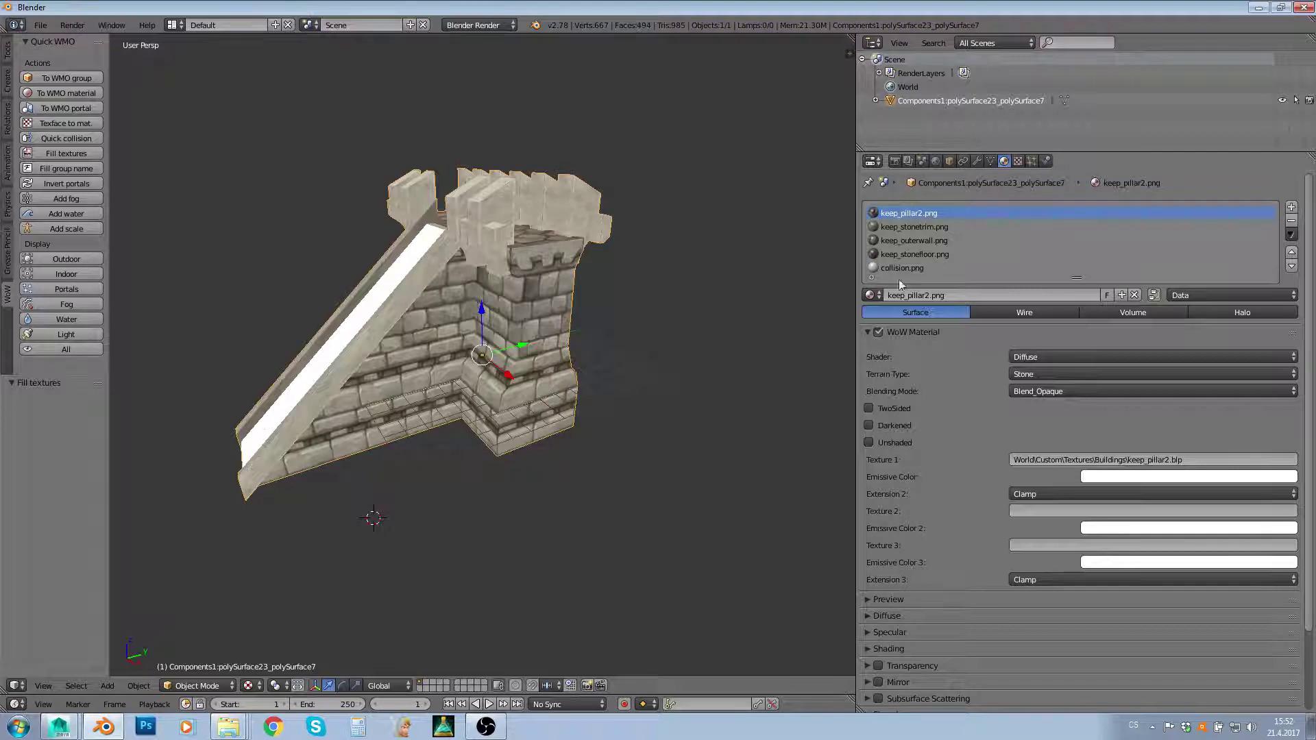
{"action": "left_click", "coordinate": [926, 226]}
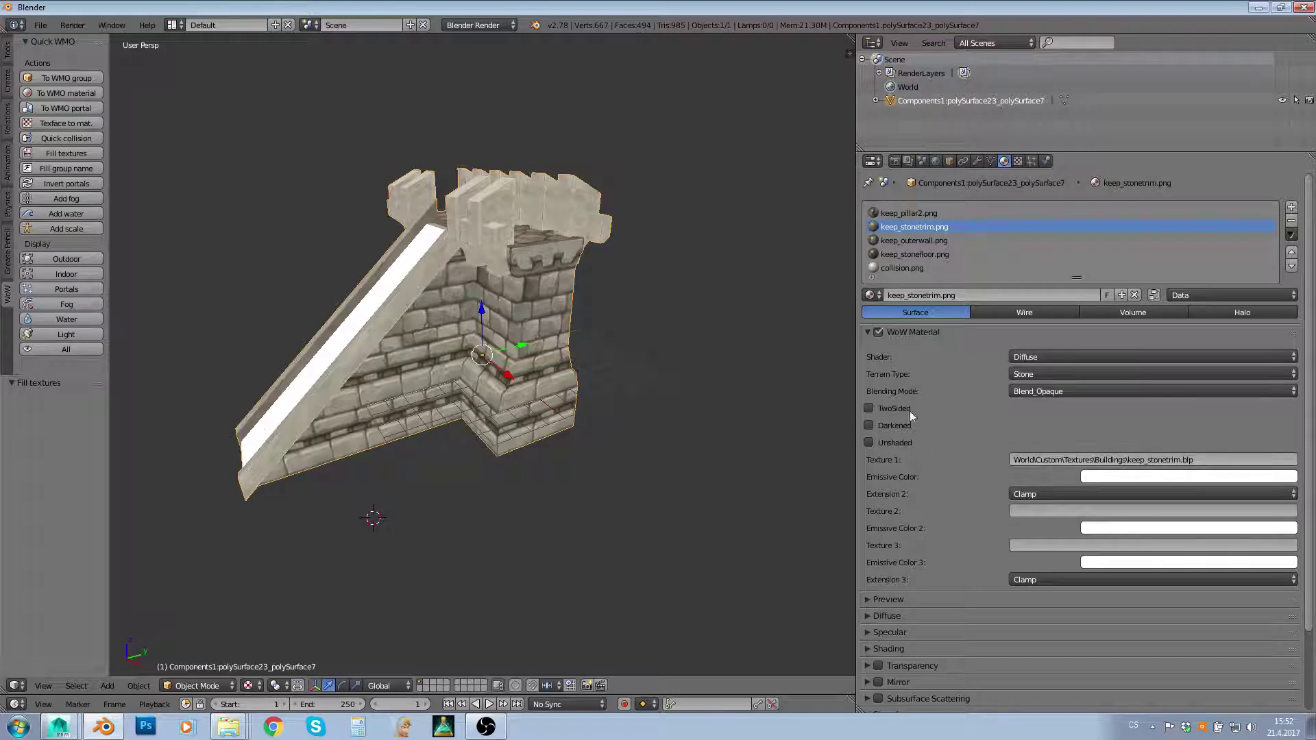
{"action": "left_click", "coordinate": [928, 218]}
{"action": "left_click", "coordinate": [926, 226]}
{"action": "left_click", "coordinate": [924, 239]}
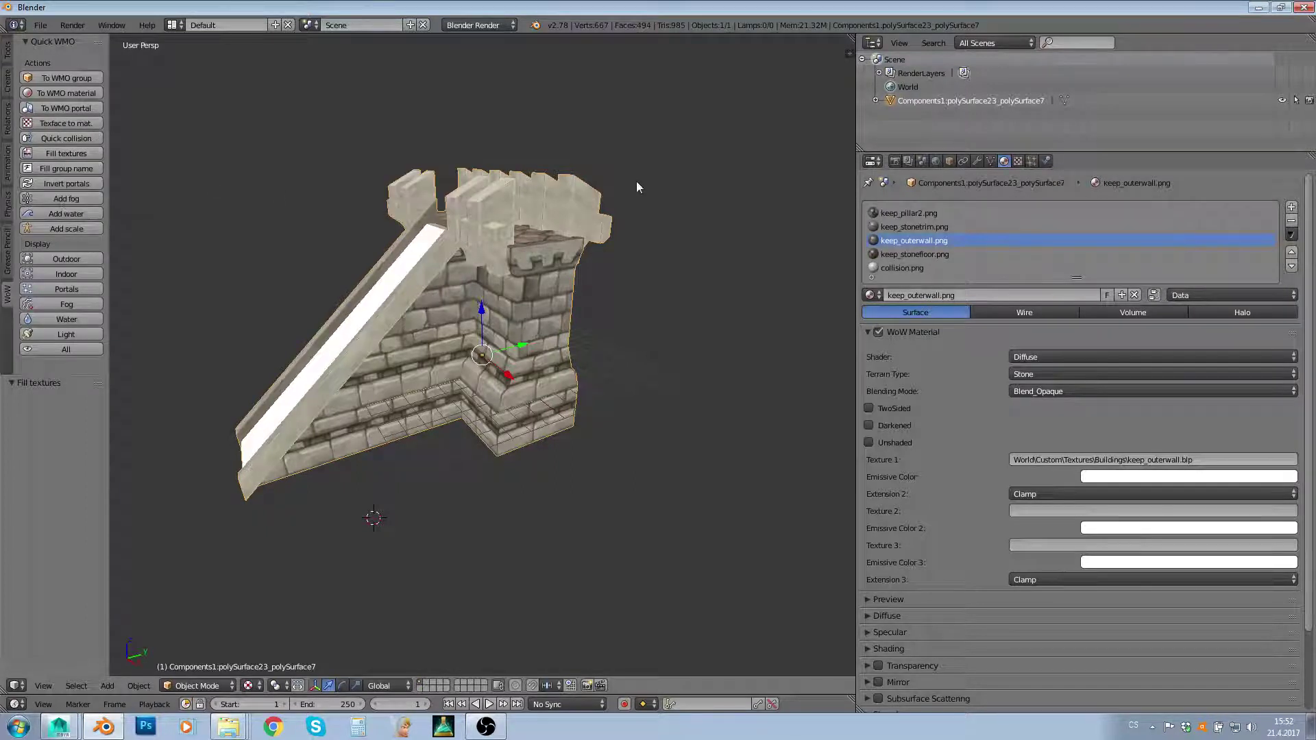
Step: Check the WoW Material settings of collision.png against the white ramp and compare them with those of the four keep materials
{"action": "left_click", "coordinate": [902, 268]}
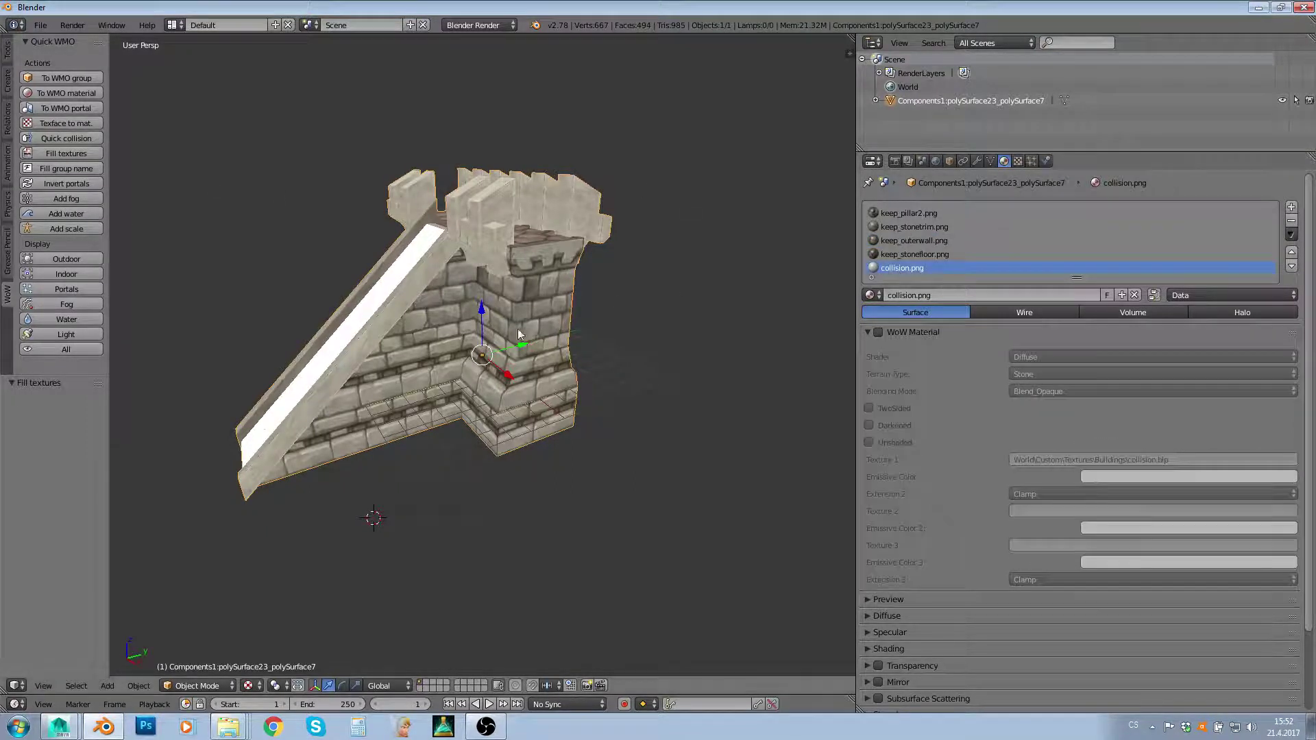
{"action": "middle_click_drag", "start_coordinate": [518, 334], "coordinate": [582, 338]}
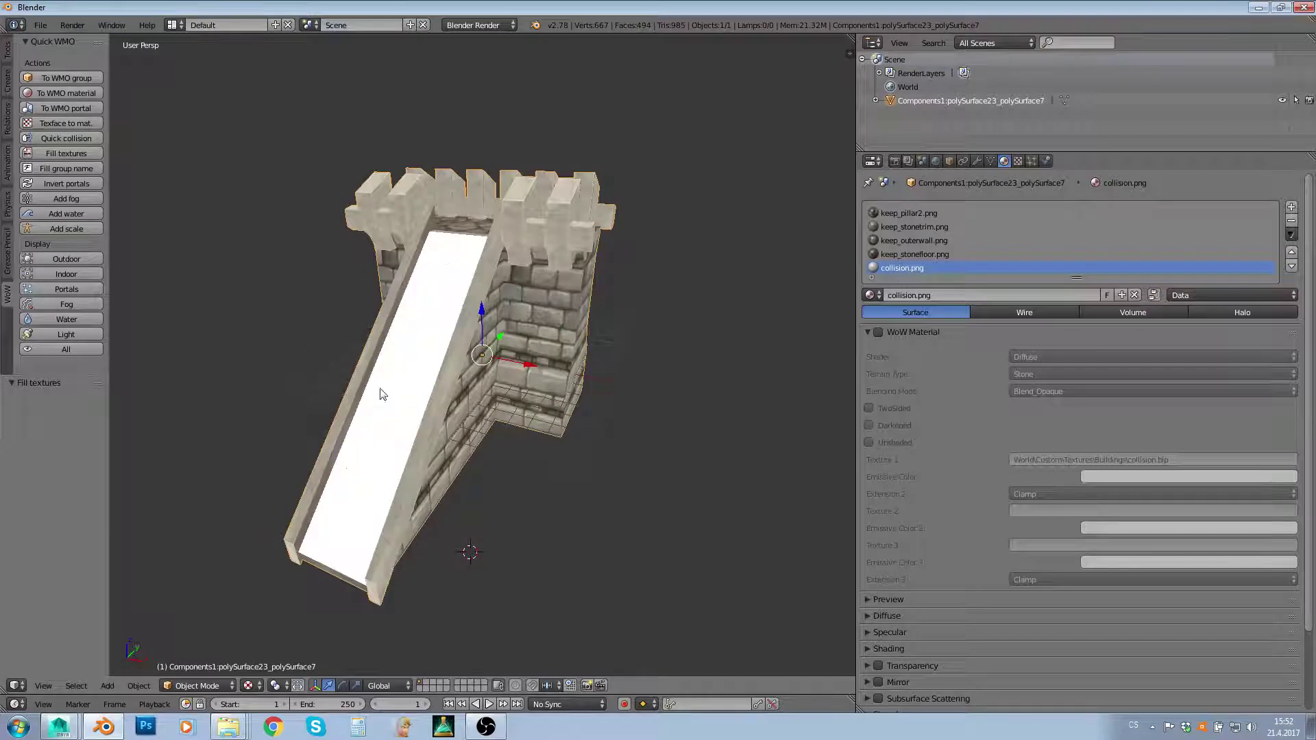
{"action": "left_click", "coordinate": [917, 255]}
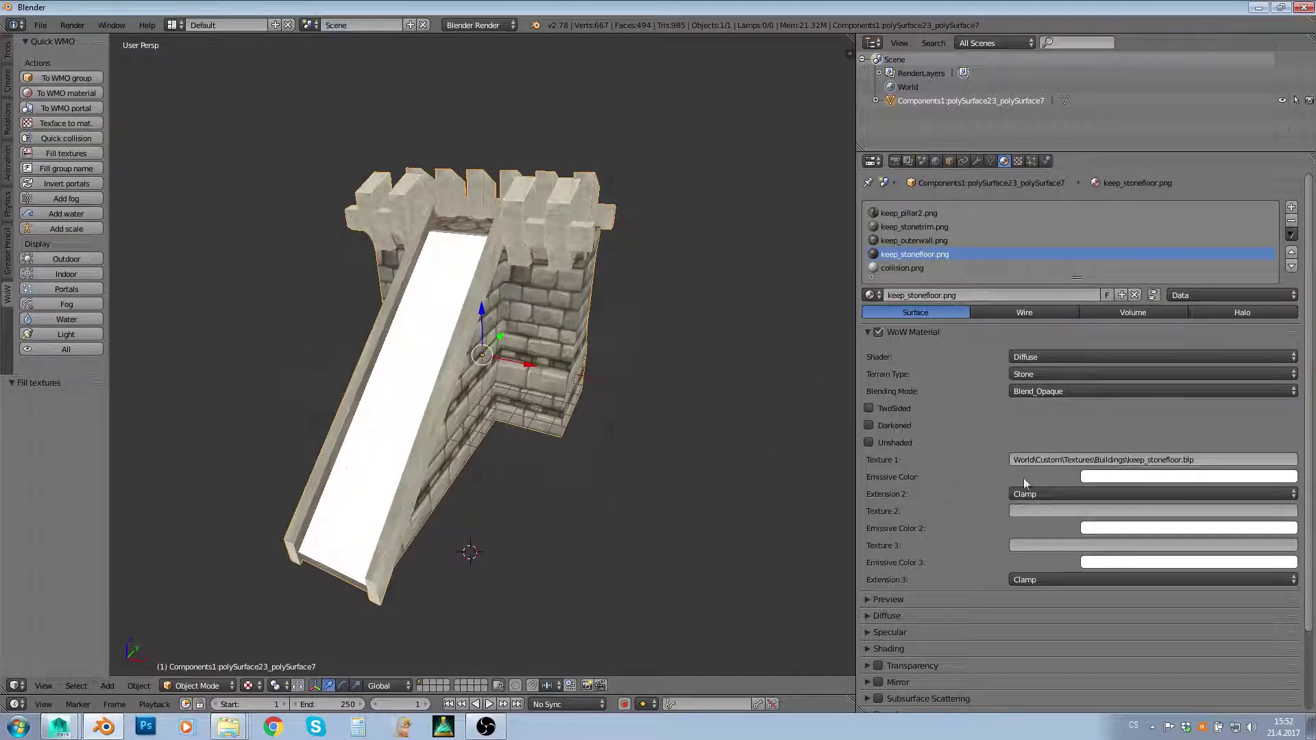
{"action": "left_click", "coordinate": [913, 241]}
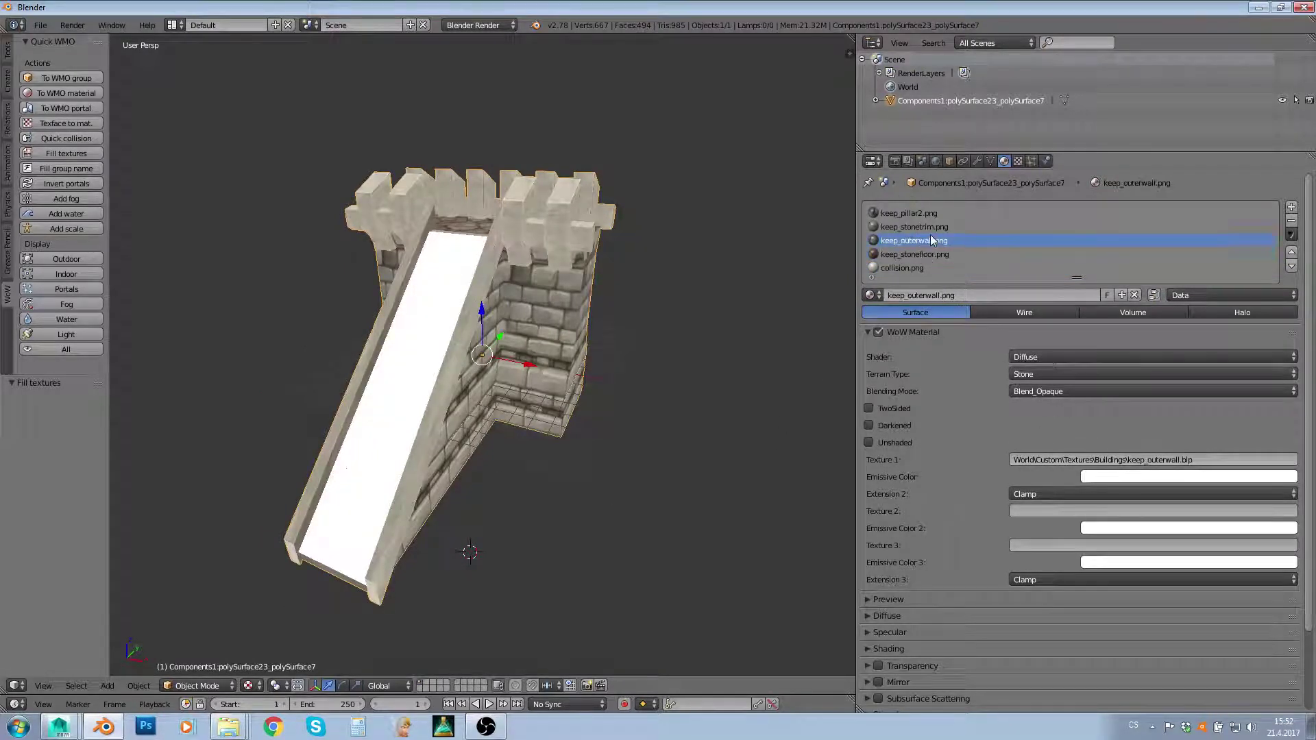
{"action": "left_click", "coordinate": [915, 227]}
{"action": "left_click", "coordinate": [911, 213]}
{"action": "middle_click_drag", "start_coordinate": [601, 286], "coordinate": [558, 297]}
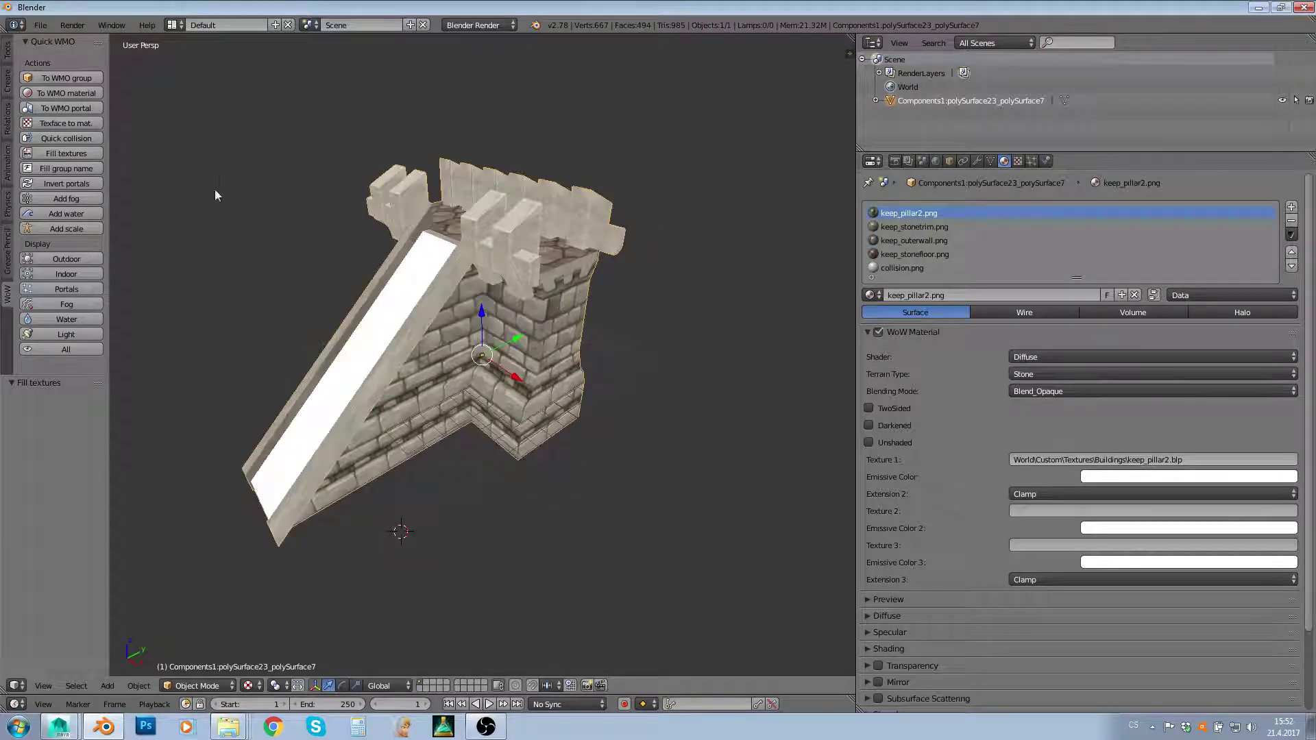
Step: Generate basic collision for the stair model with Quick collision at a node max size of 2500 and inspect the model
{"action": "left_click", "coordinate": [59, 136]}
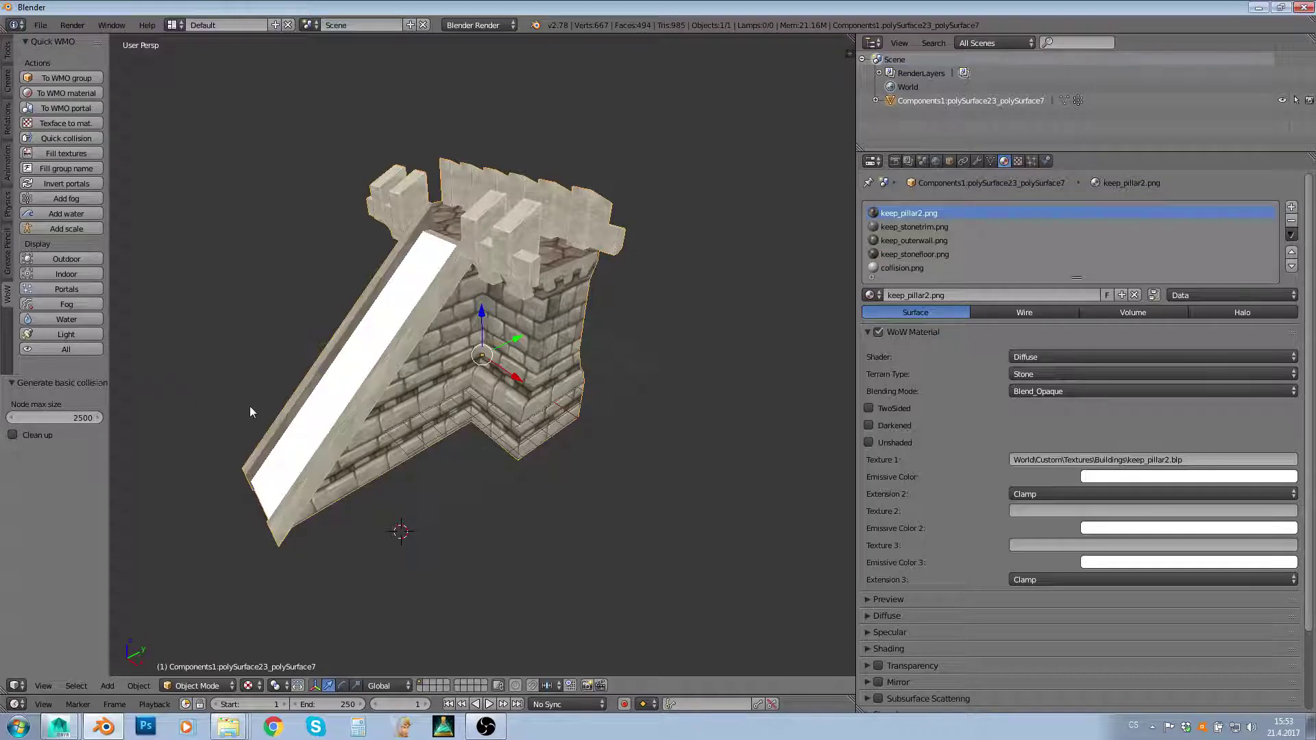
{"action": "middle_click_drag", "start_coordinate": [252, 405], "coordinate": [531, 434]}
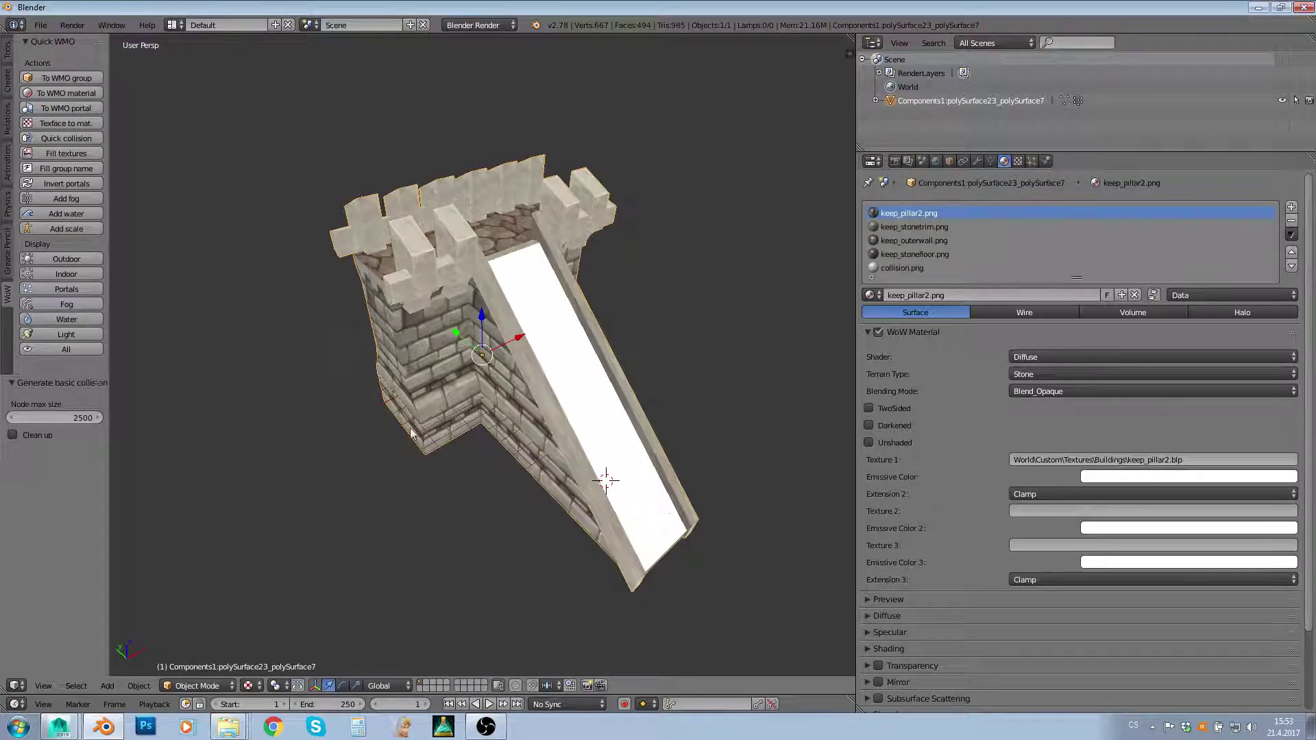
{"action": "middle_click_drag", "start_coordinate": [557, 467], "coordinate": [434, 443]}
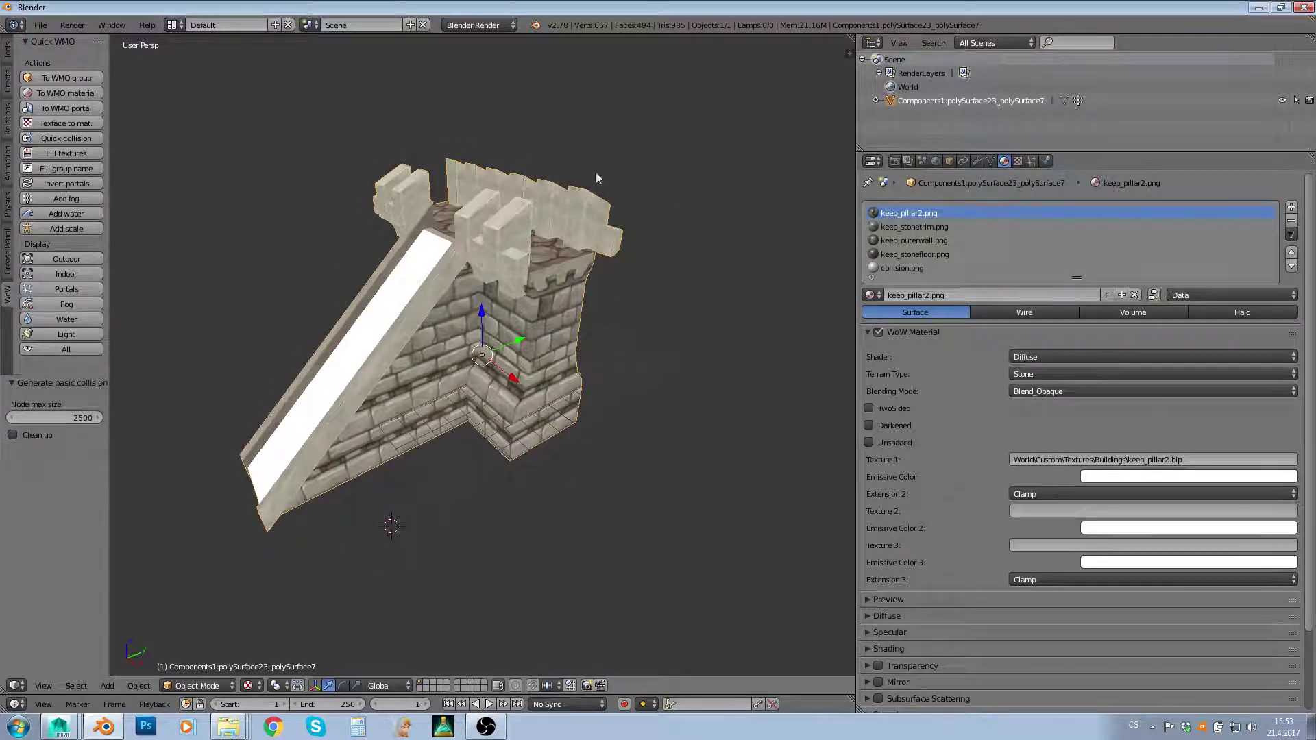
Step: Start a WoW WMO export and choose the Work\World\Custom\Textures\Buildings folder as its destination
{"action": "left_click", "coordinate": [39, 24]}
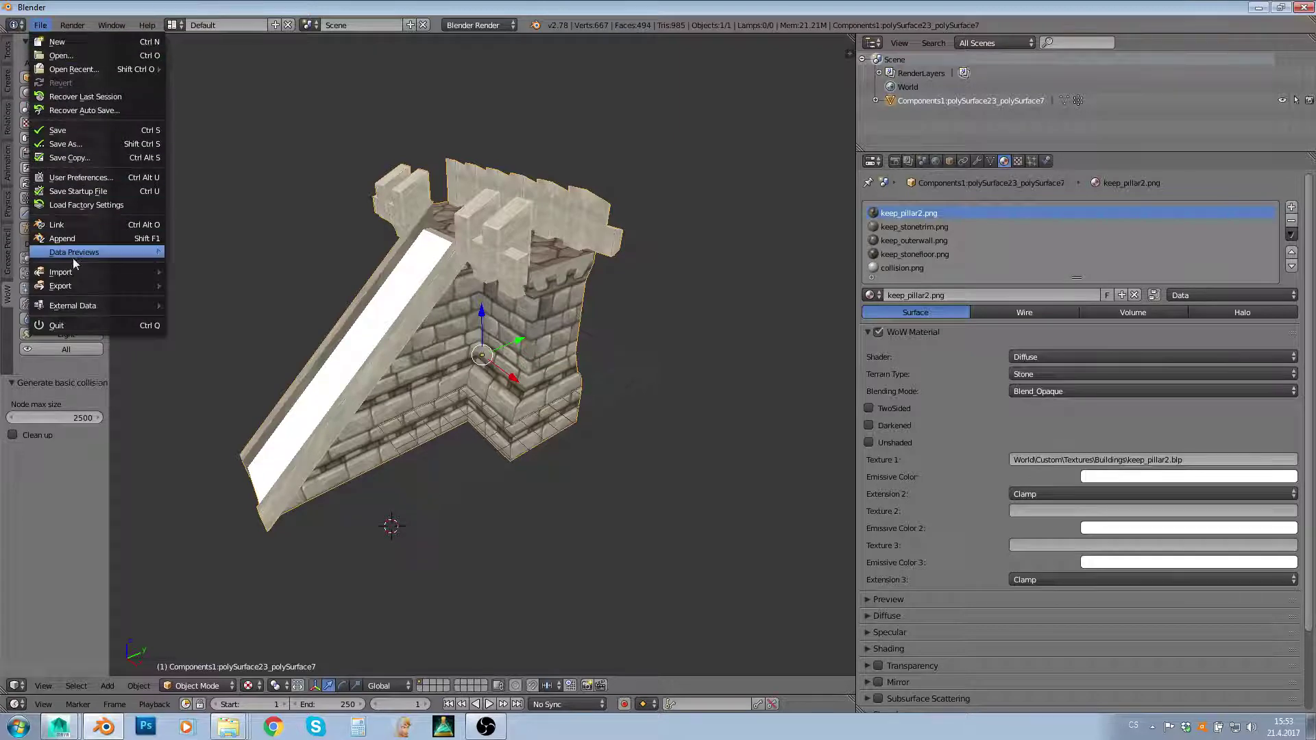
{"action": "mouse_move", "coordinate": [81, 286]}
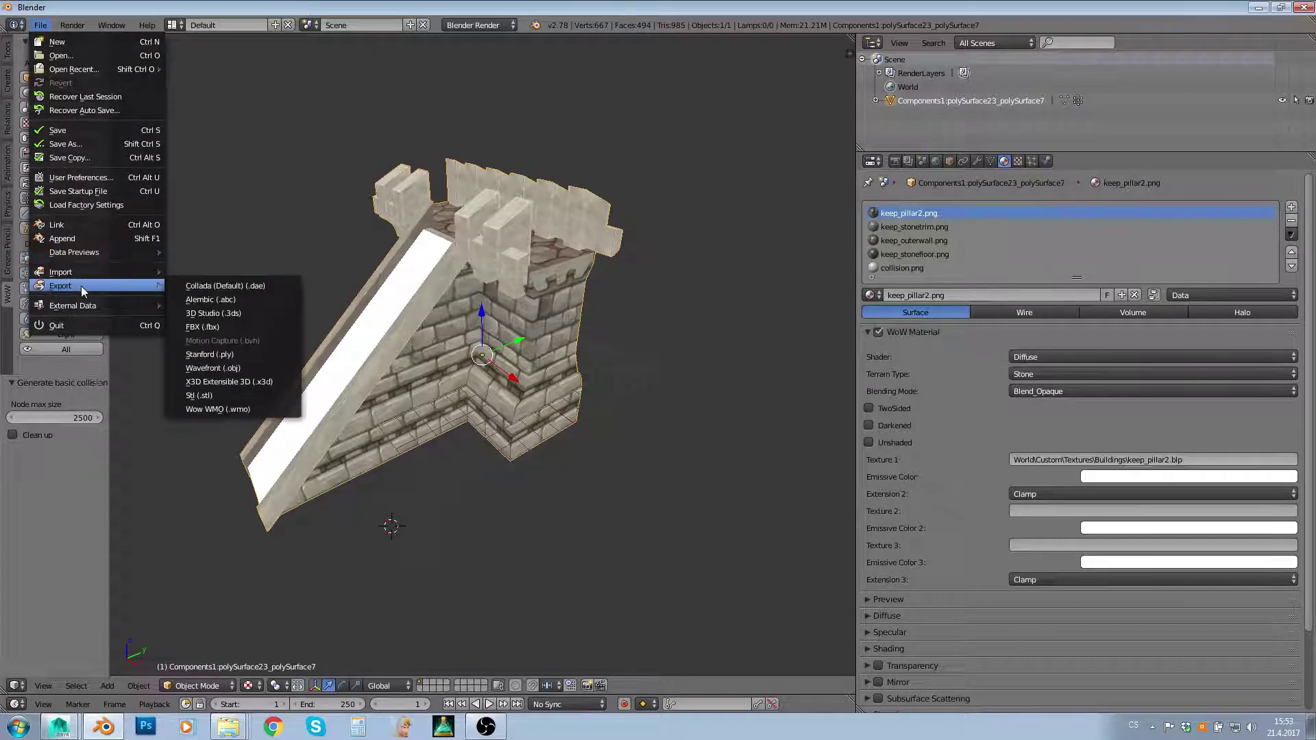
{"action": "left_click", "coordinate": [200, 410]}
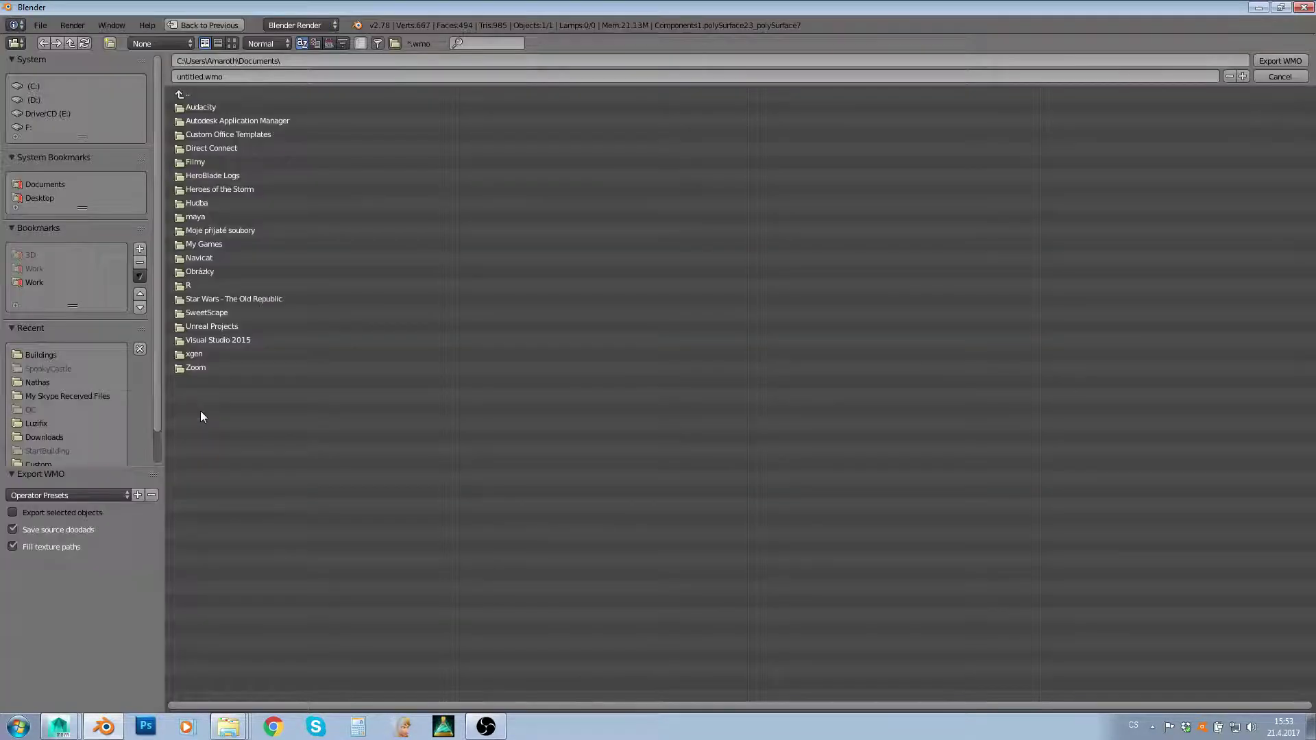
{"action": "left_click", "coordinate": [34, 283]}
{"action": "double_click", "coordinate": [208, 166]}
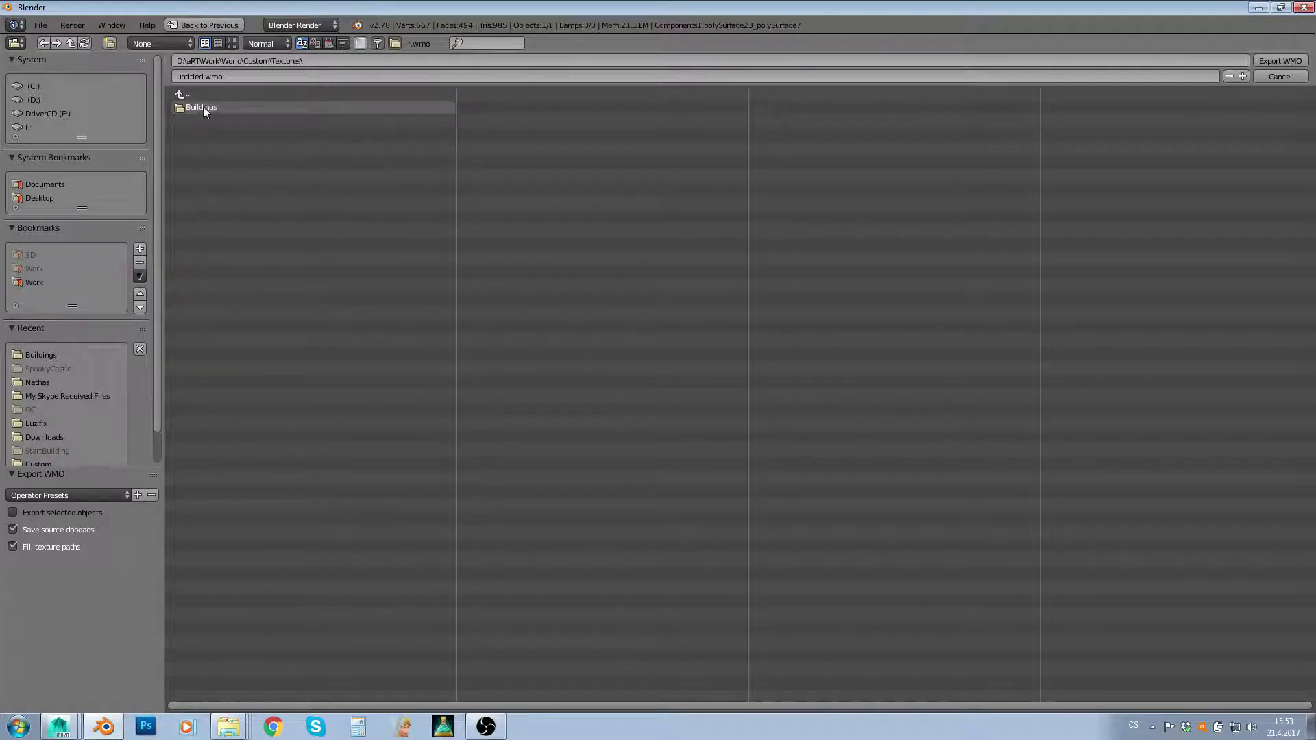
{"action": "double_click", "coordinate": [203, 107]}
Step: Name the export file am_stairs_v1, export the WMO, and minimize Blender to reveal the Buildings folder
{"action": "left_click", "coordinate": [251, 74]}
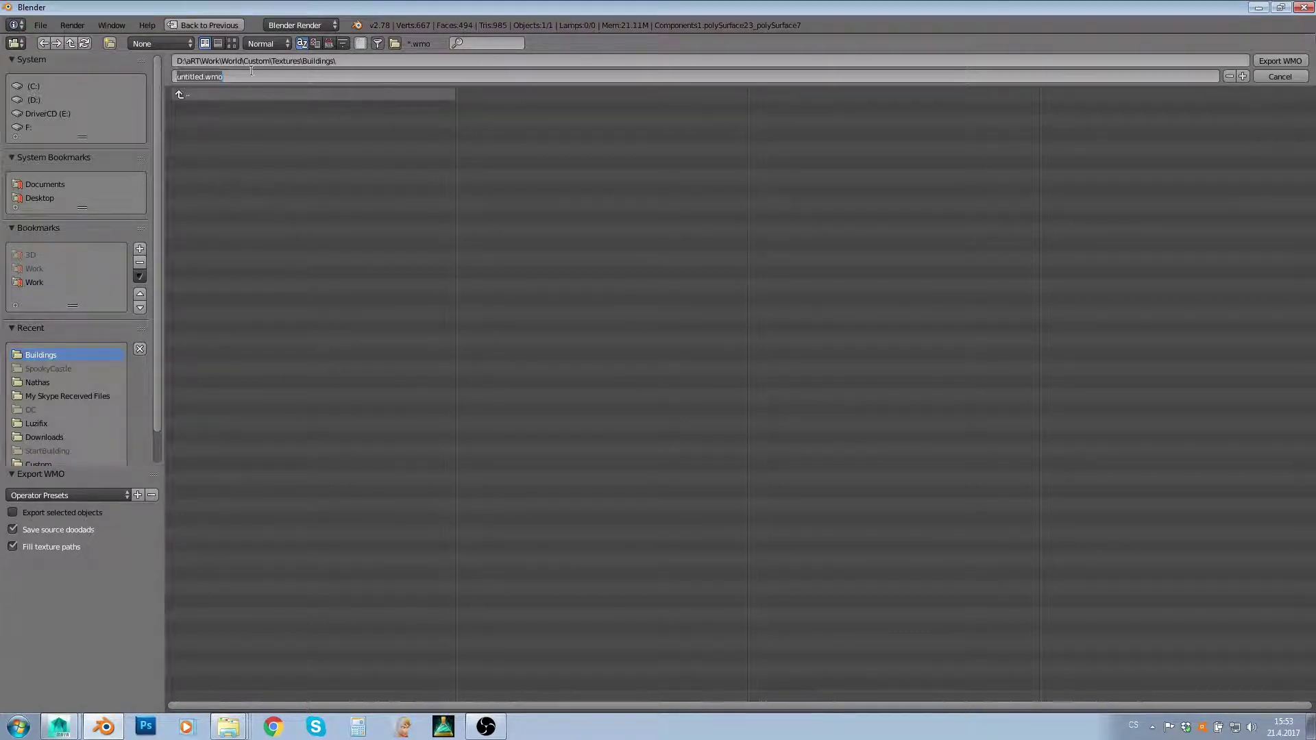
{"action": "type", "text": "am_ta"}
{"action": "key", "text": "Return"}
{"action": "left_click", "coordinate": [1273, 63]}
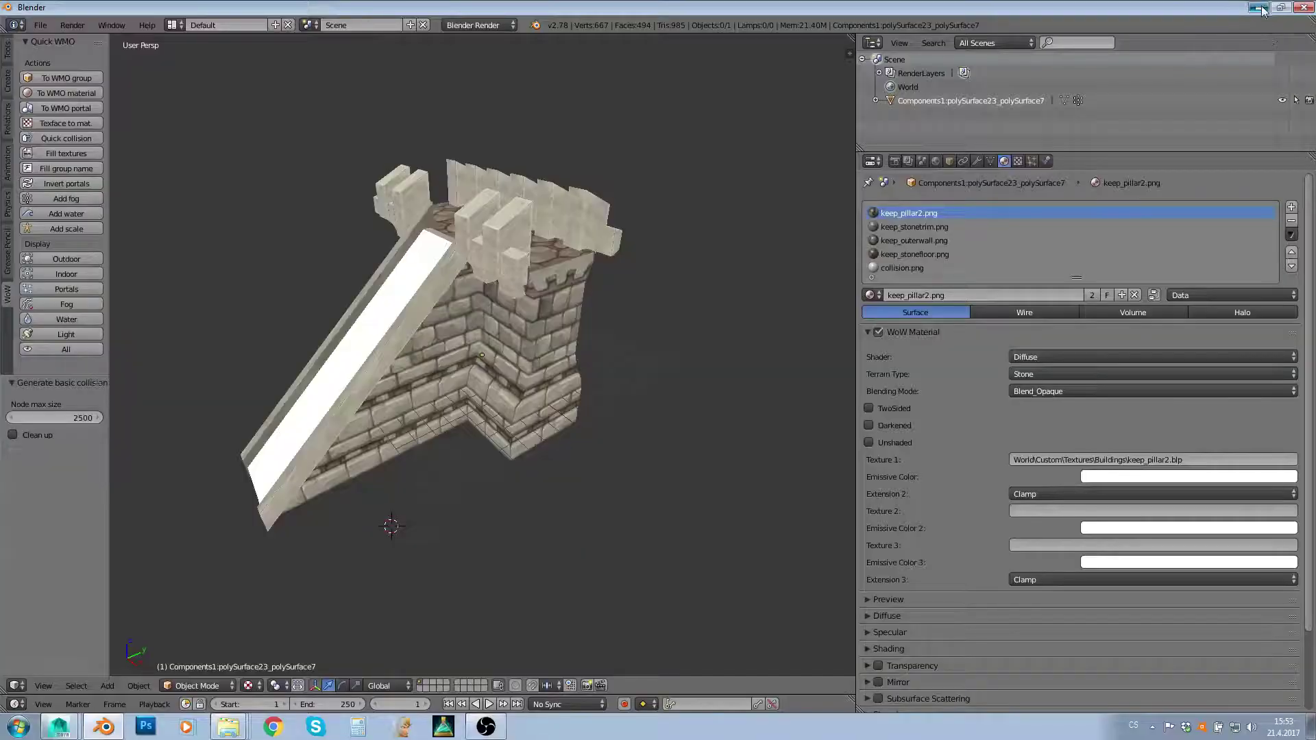
{"action": "left_click", "coordinate": [1261, 8]}
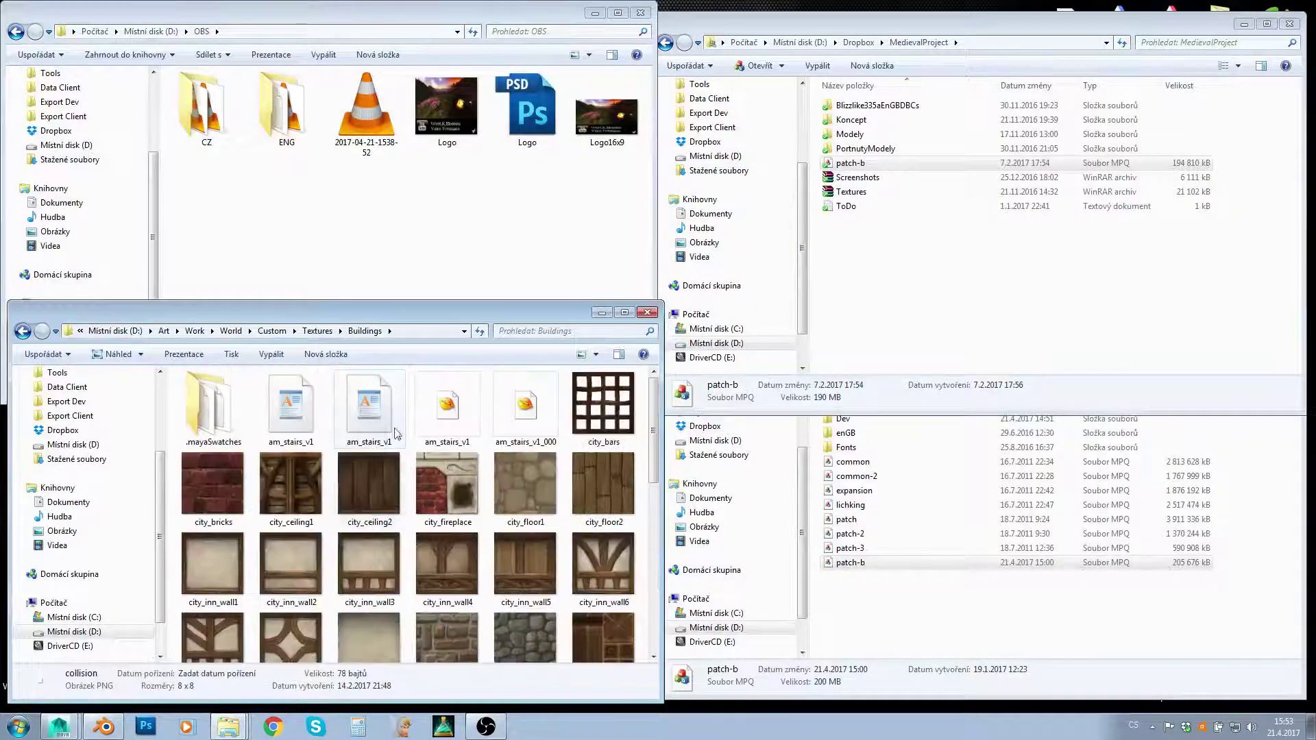
Step: Select the am_stairs_v1 and am_stairs_v1_000 WMO files, open the game's patch-b.mpq in MPQ Editor and browse to World\Custom\WMO\CityWalls
{"action": "left_click", "coordinate": [447, 408]}
{"action": "left_click", "coordinate": [525, 407], "text": "shift"}
{"action": "left_click", "coordinate": [844, 563]}
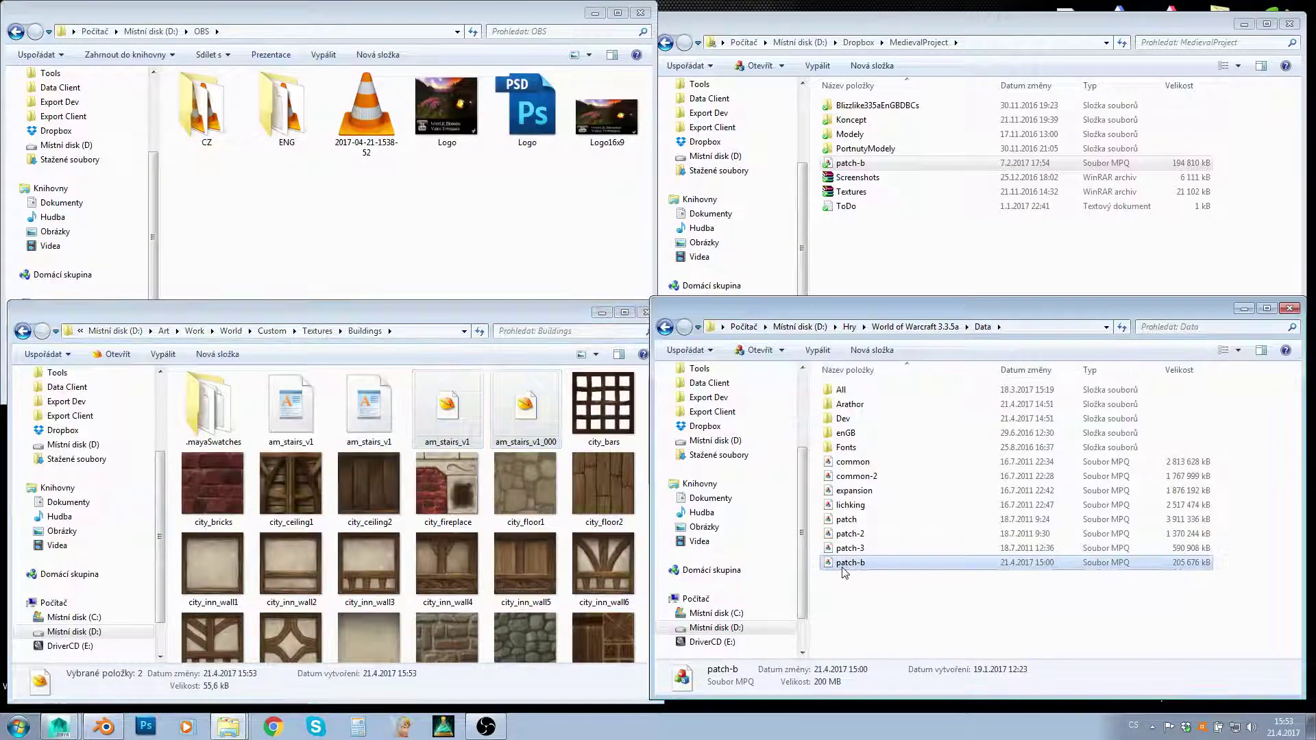
{"action": "double_click", "coordinate": [843, 563]}
{"action": "double_click", "coordinate": [503, 319]}
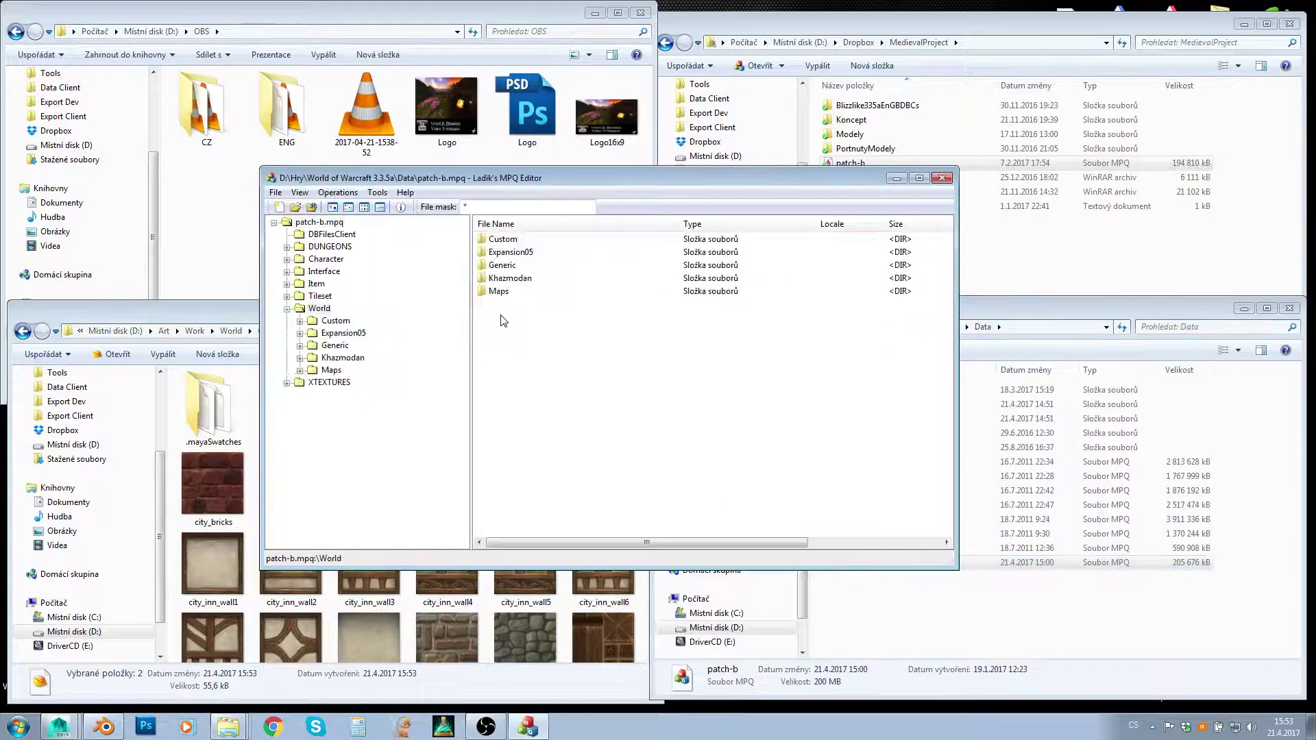
{"action": "double_click", "coordinate": [506, 240]}
{"action": "double_click", "coordinate": [505, 265]}
{"action": "double_click", "coordinate": [494, 240]}
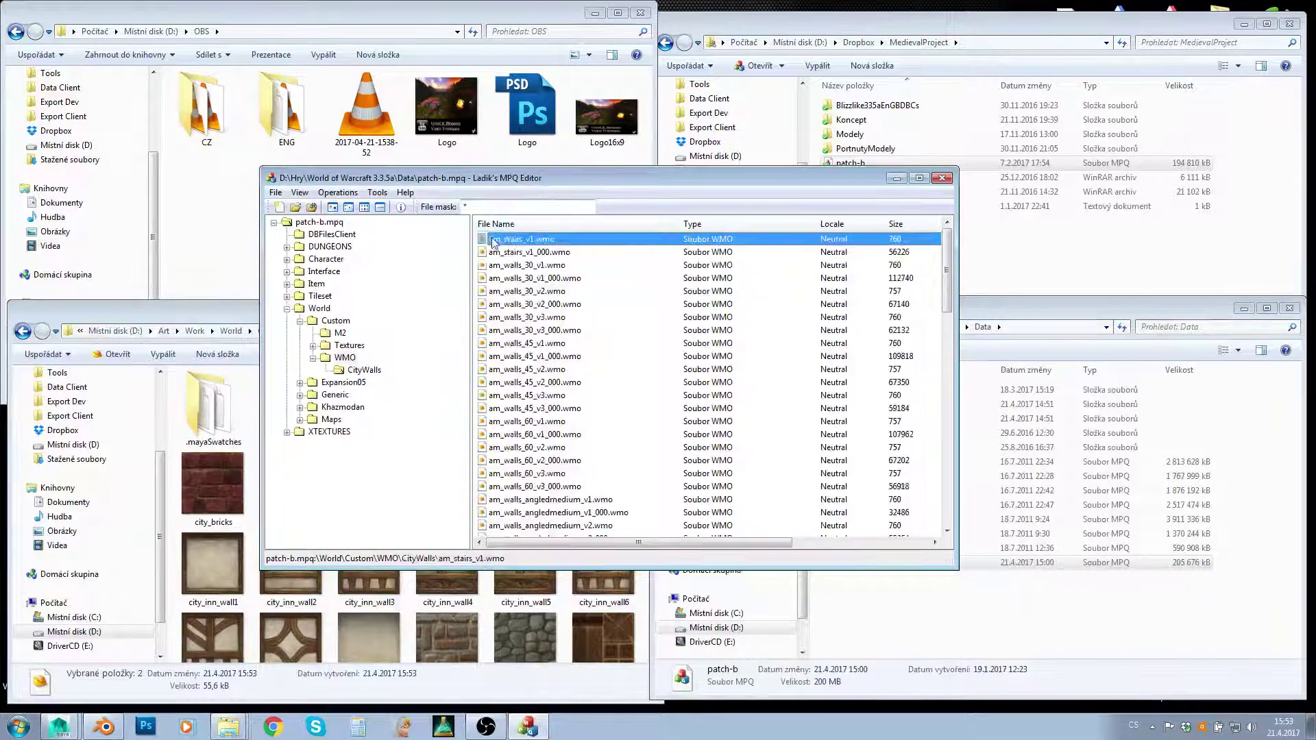
Step: Add the two selected stair WMO files to the CityWalls folder, replace the existing copies, and close the archive
{"action": "left_click_drag", "start_coordinate": [494, 177], "coordinate": [665, 155]}
{"action": "left_click_drag", "start_coordinate": [447, 408], "coordinate": [902, 303]}
{"action": "left_click", "coordinate": [693, 394]}
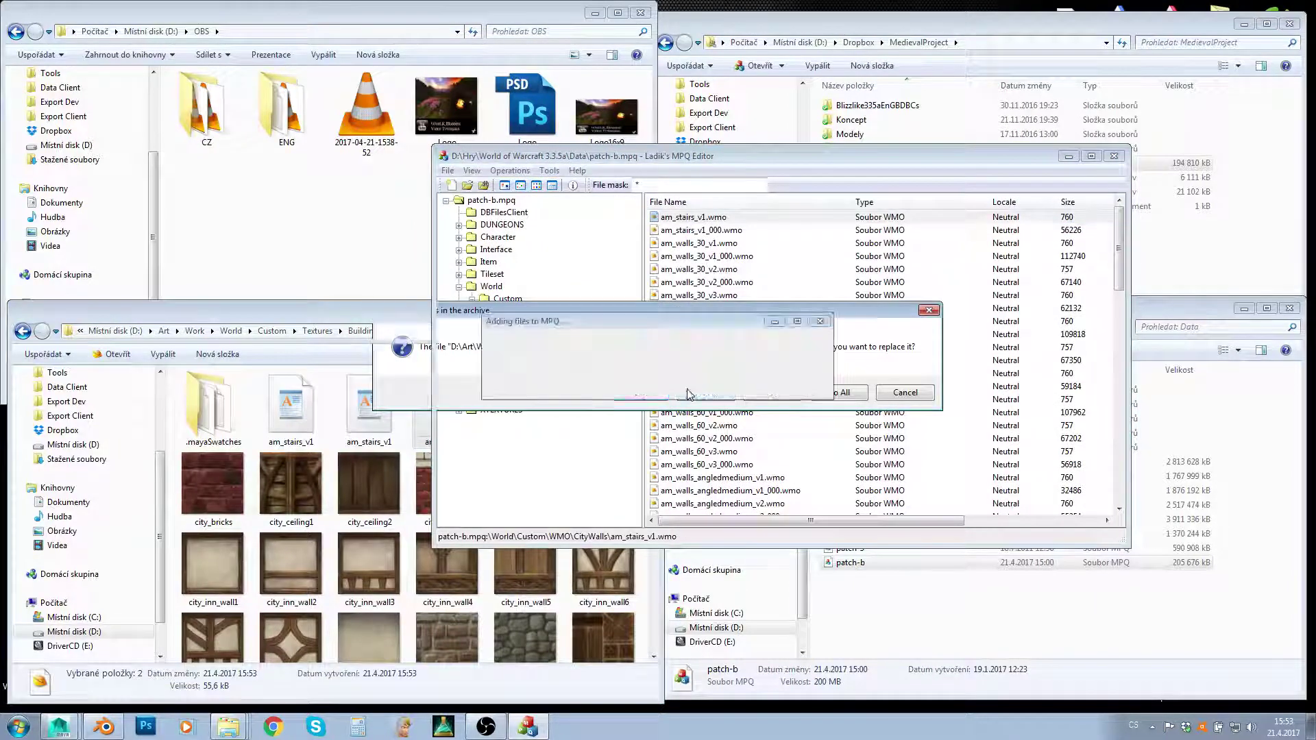
{"action": "left_click", "coordinate": [1111, 157]}
Step: Launch WMV Client and switch the model viewer's file list to WMOs
{"action": "key", "text": "super"}
{"action": "type", "text": "wmv cl"}
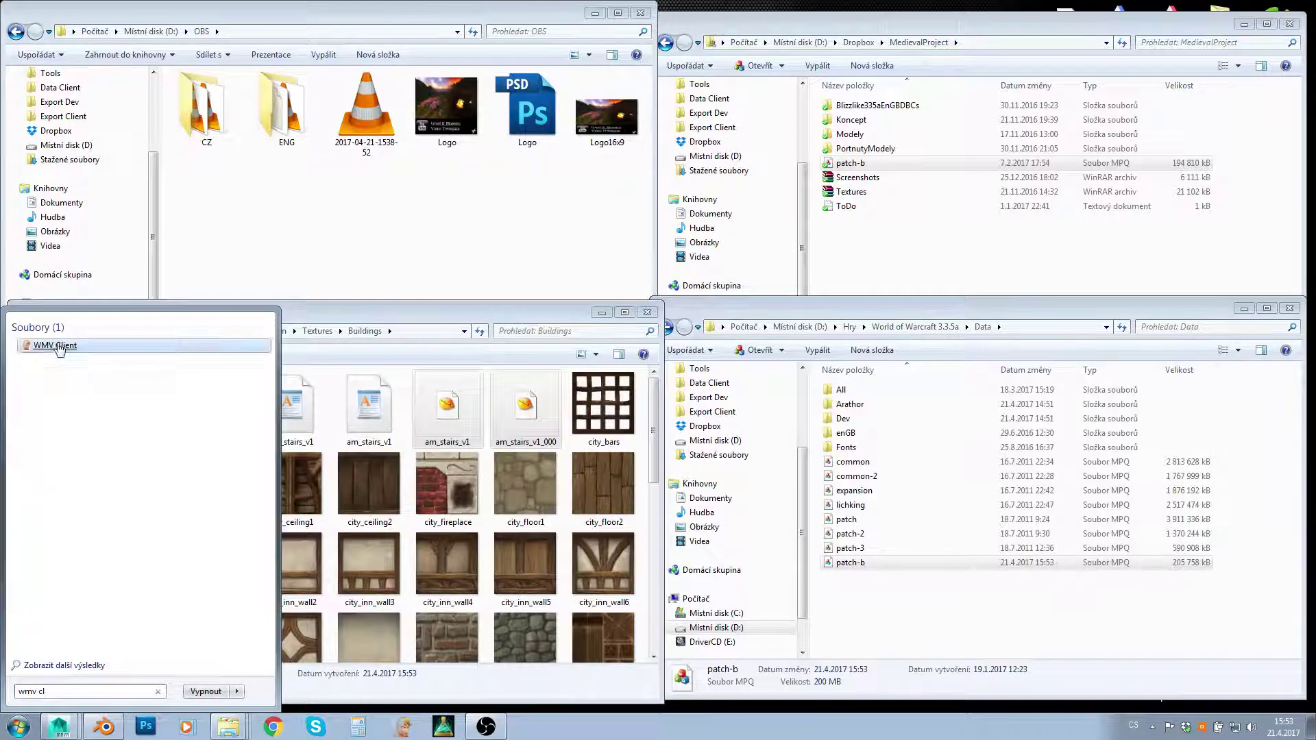
{"action": "left_click", "coordinate": [67, 362]}
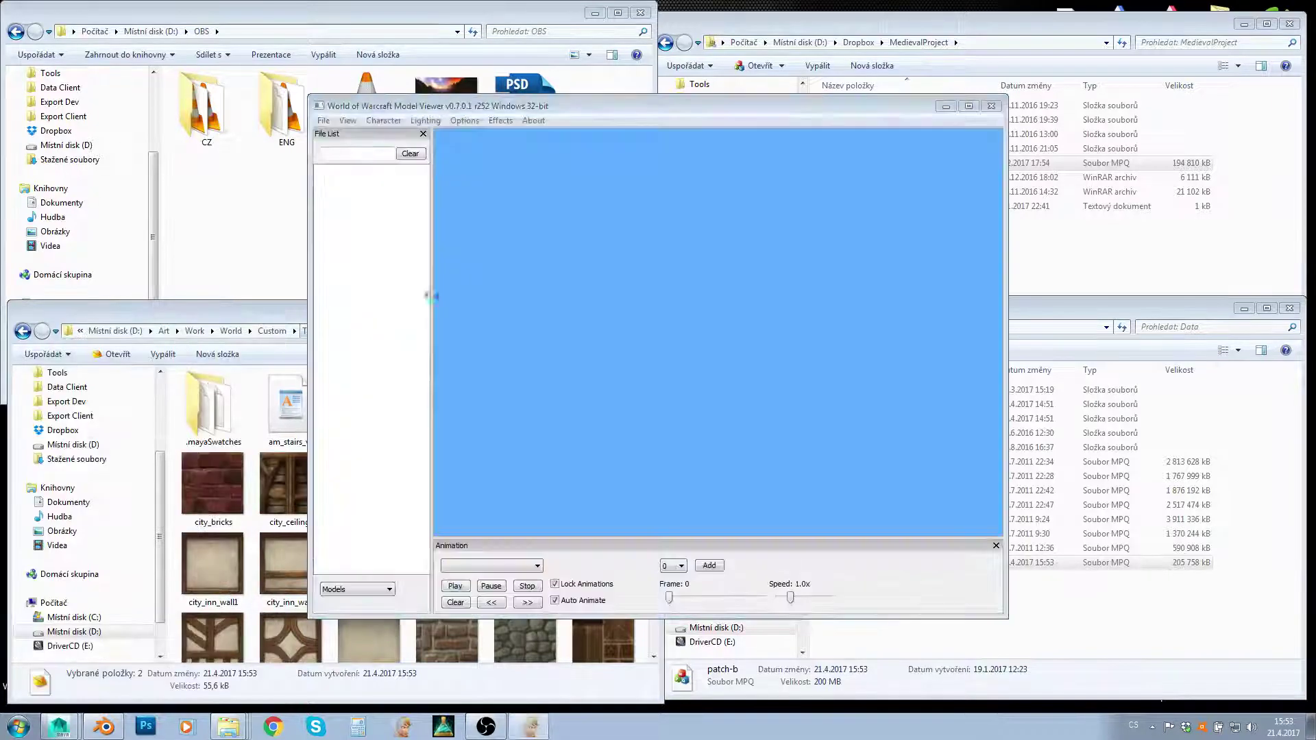
{"action": "left_click", "coordinate": [357, 589]}
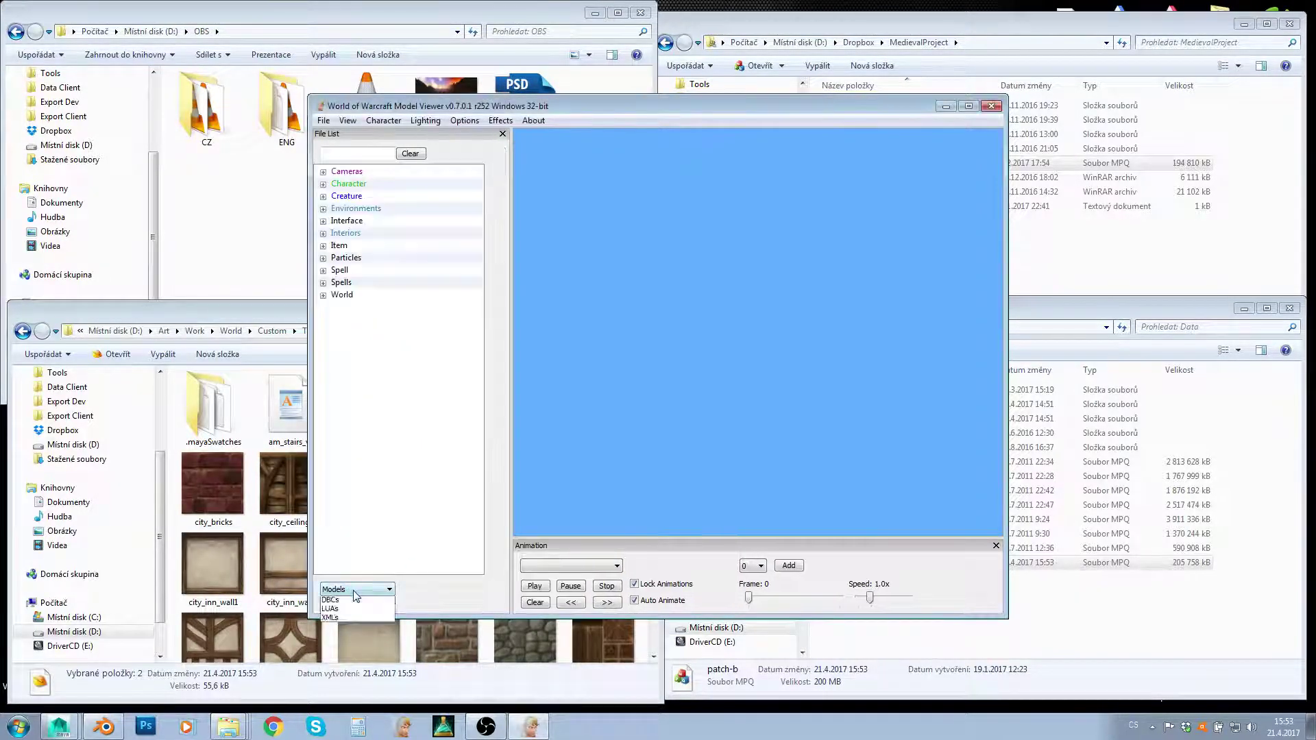
{"action": "left_click", "coordinate": [332, 610]}
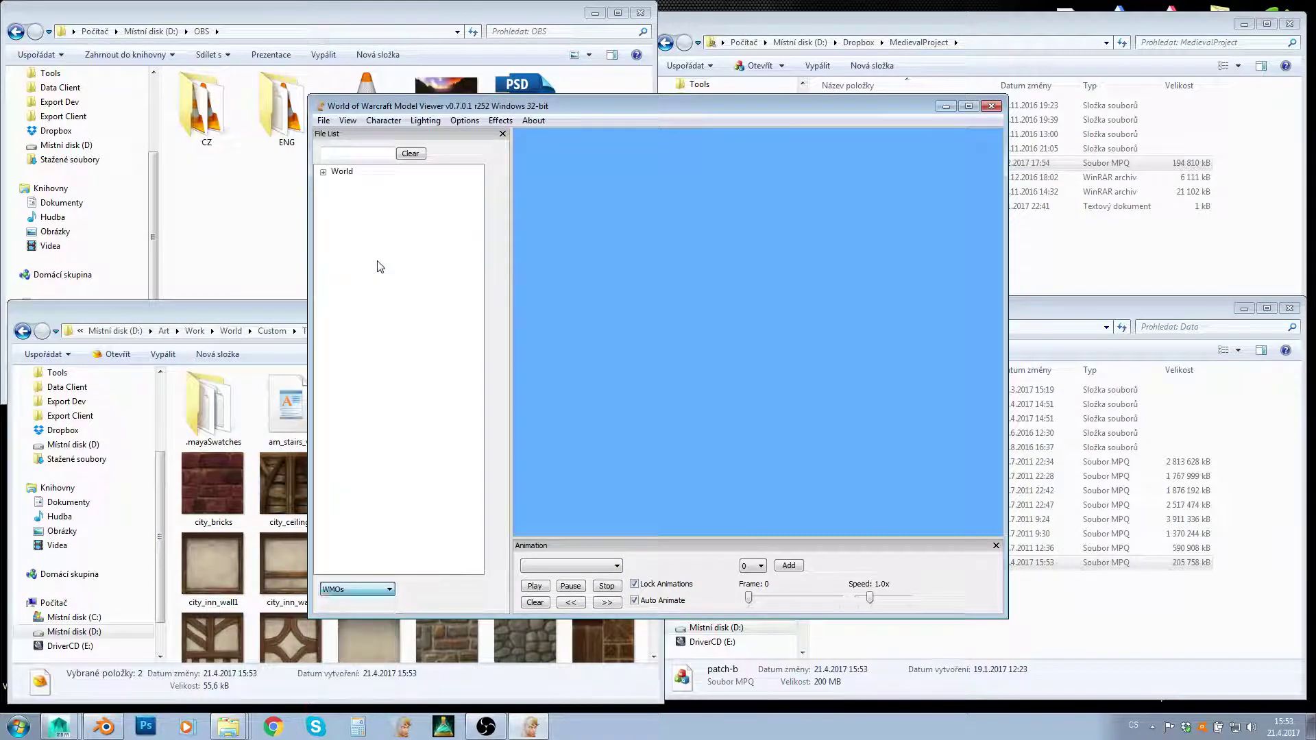
Step: Load am_stairs_v1.wmo from the World\Custom\wmo\citywalls folder in the model viewer
{"action": "left_click", "coordinate": [323, 172]}
{"action": "left_click", "coordinate": [336, 184]}
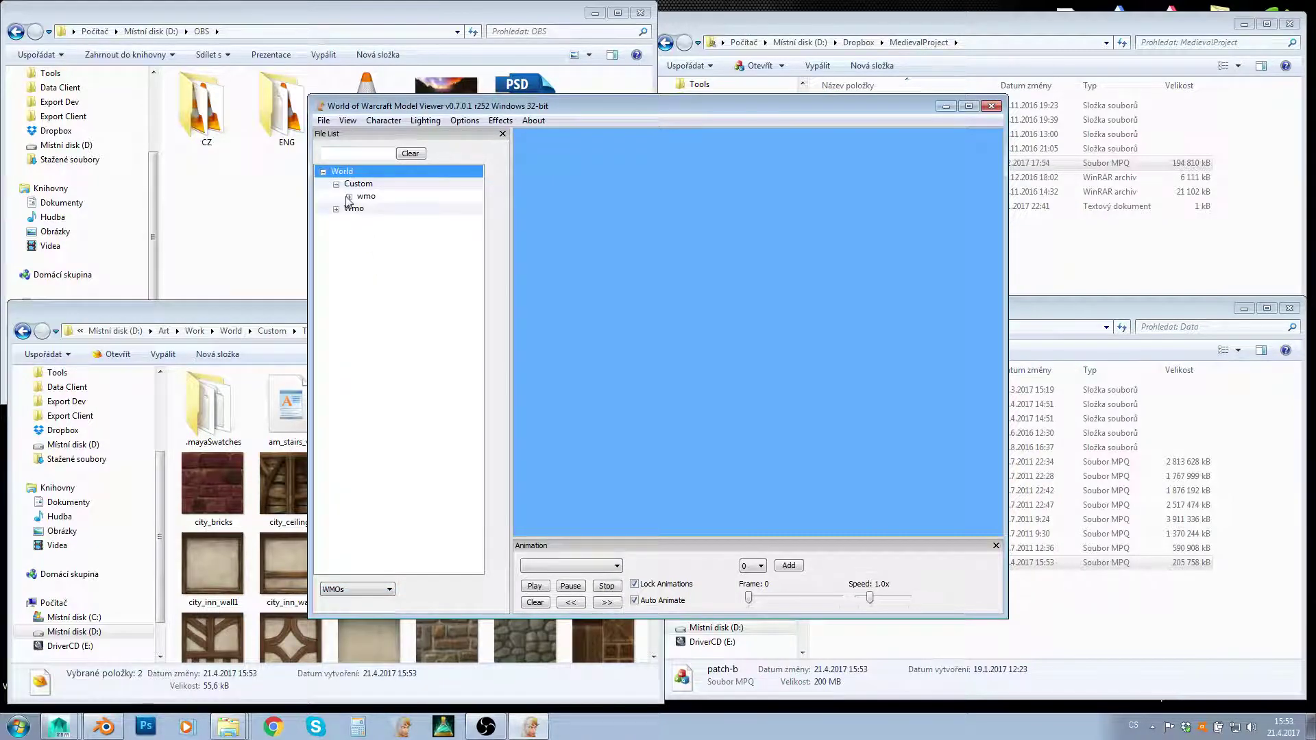
{"action": "left_click", "coordinate": [349, 196]}
{"action": "scroll", "coordinate": [483, 226], "scroll_direction": "down", "scroll_amount": 15}
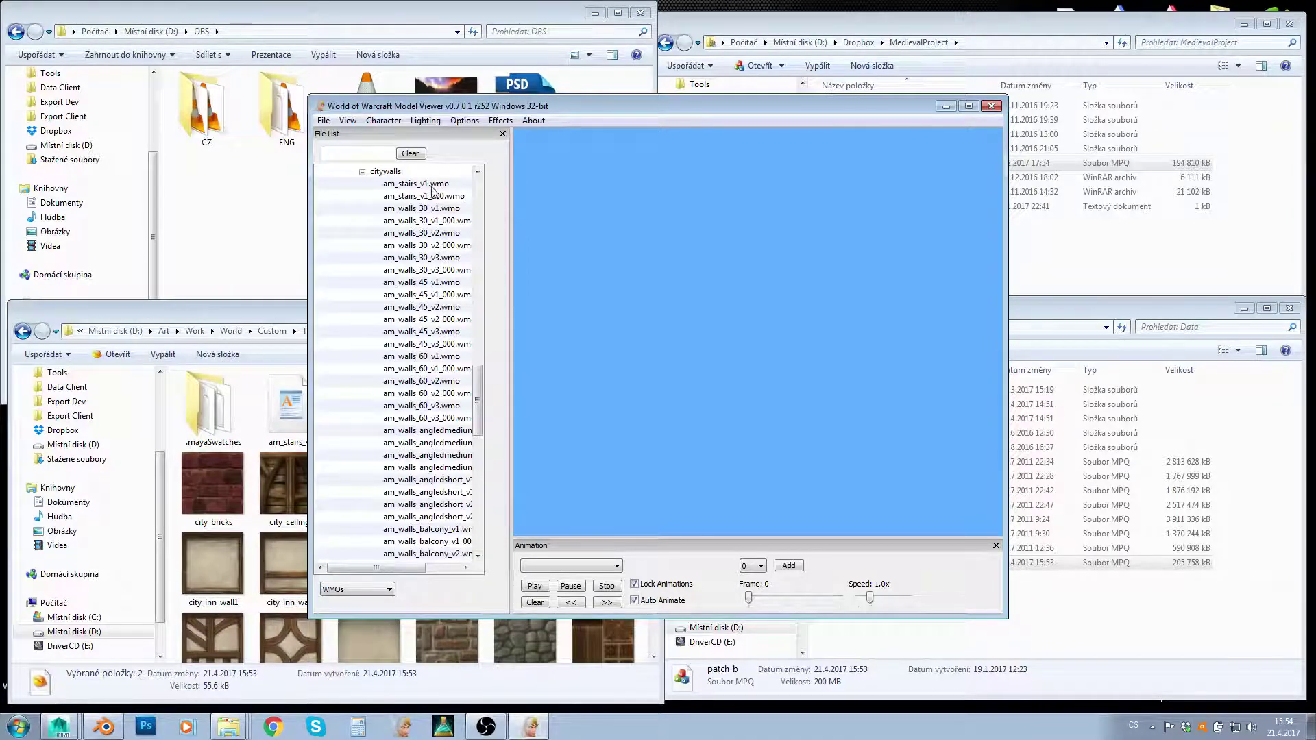
{"action": "left_click", "coordinate": [432, 185]}
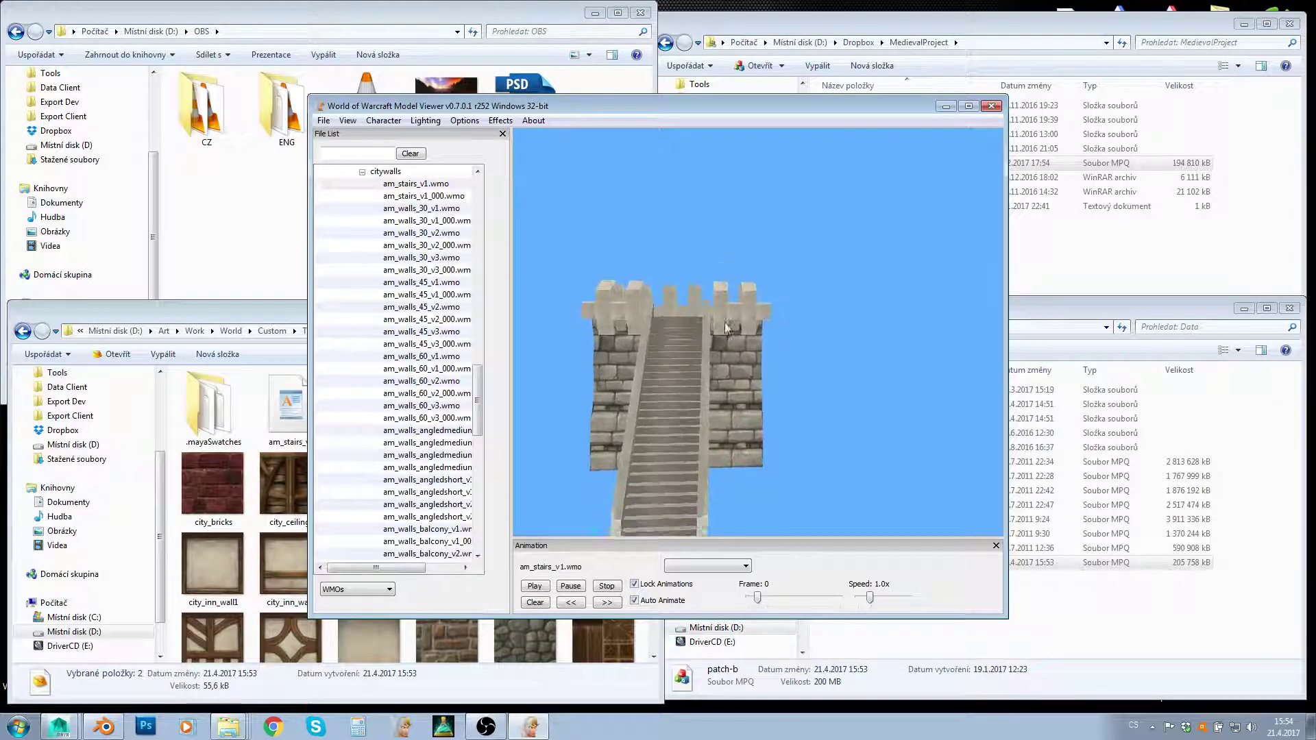
Step: Inspect the stair WMO's steps, floor and battlements from several angles, and close the model viewer
{"action": "left_click_drag", "start_coordinate": [725, 326], "coordinate": [744, 351]}
{"action": "scroll", "coordinate": [672, 373], "scroll_direction": "up", "scroll_amount": 5}
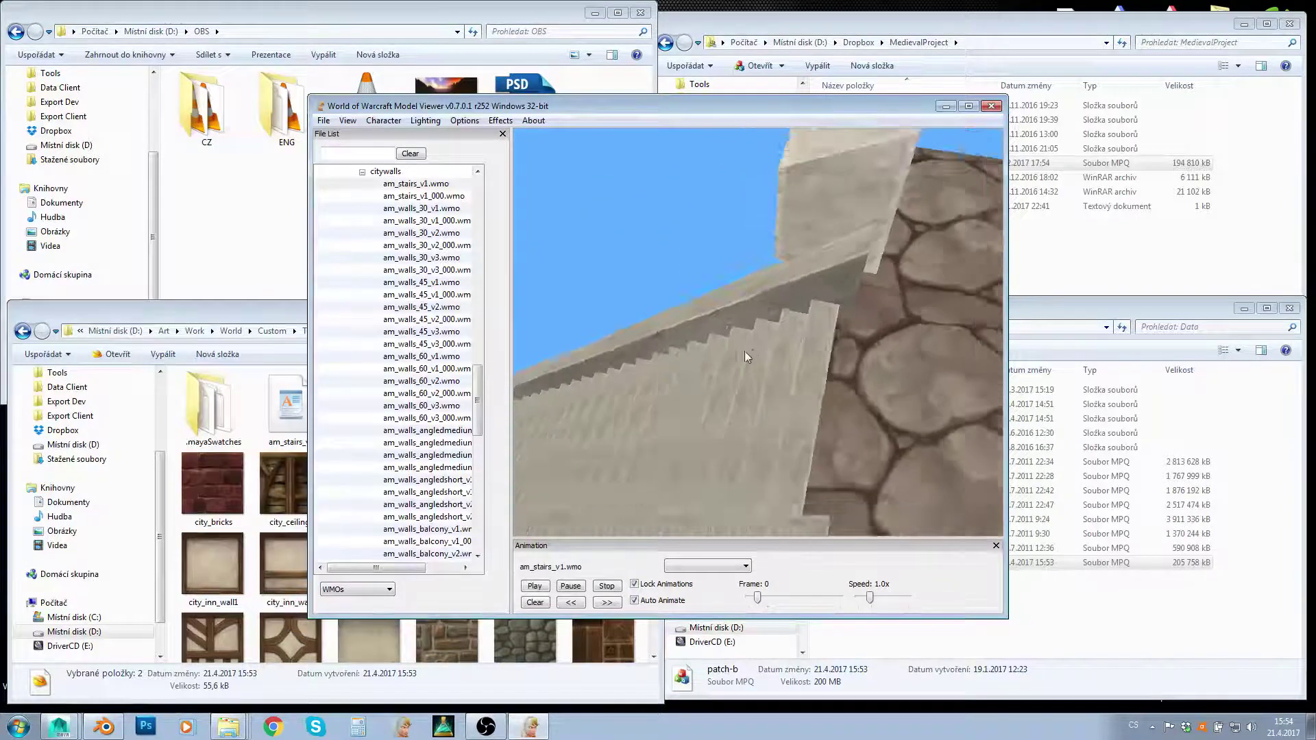
{"action": "scroll", "coordinate": [744, 351], "scroll_direction": "down", "scroll_amount": 5}
{"action": "left_click_drag", "start_coordinate": [788, 400], "coordinate": [750, 410]}
{"action": "scroll", "coordinate": [751, 384], "scroll_direction": "up", "scroll_amount": 5}
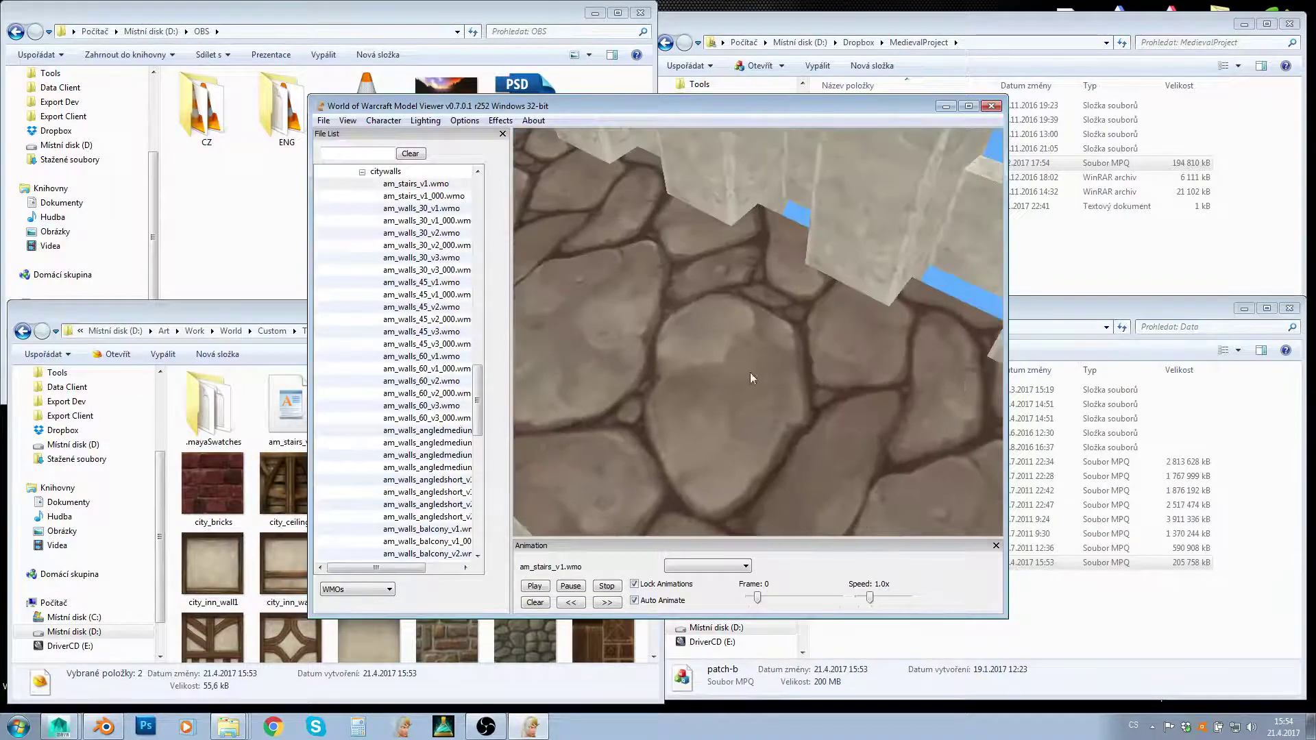
{"action": "scroll", "coordinate": [760, 405], "scroll_direction": "down", "scroll_amount": 5}
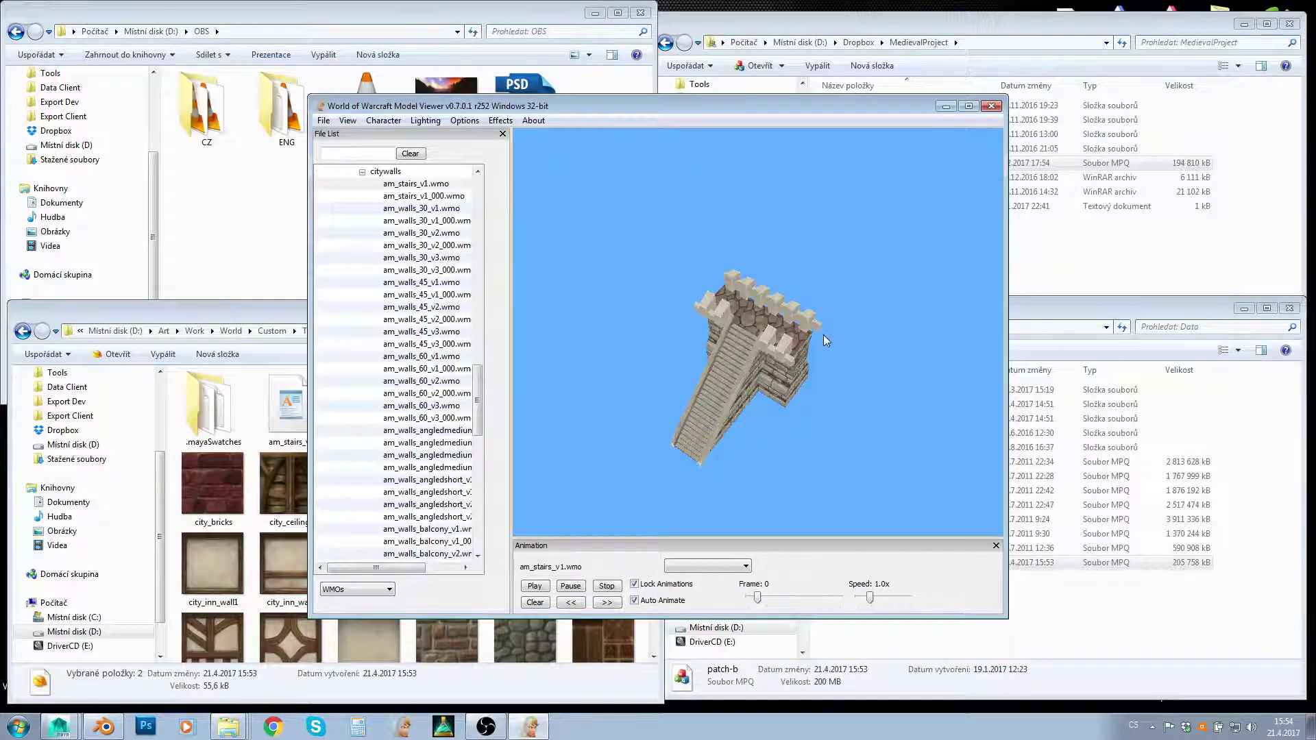
{"action": "left_click", "coordinate": [990, 106]}
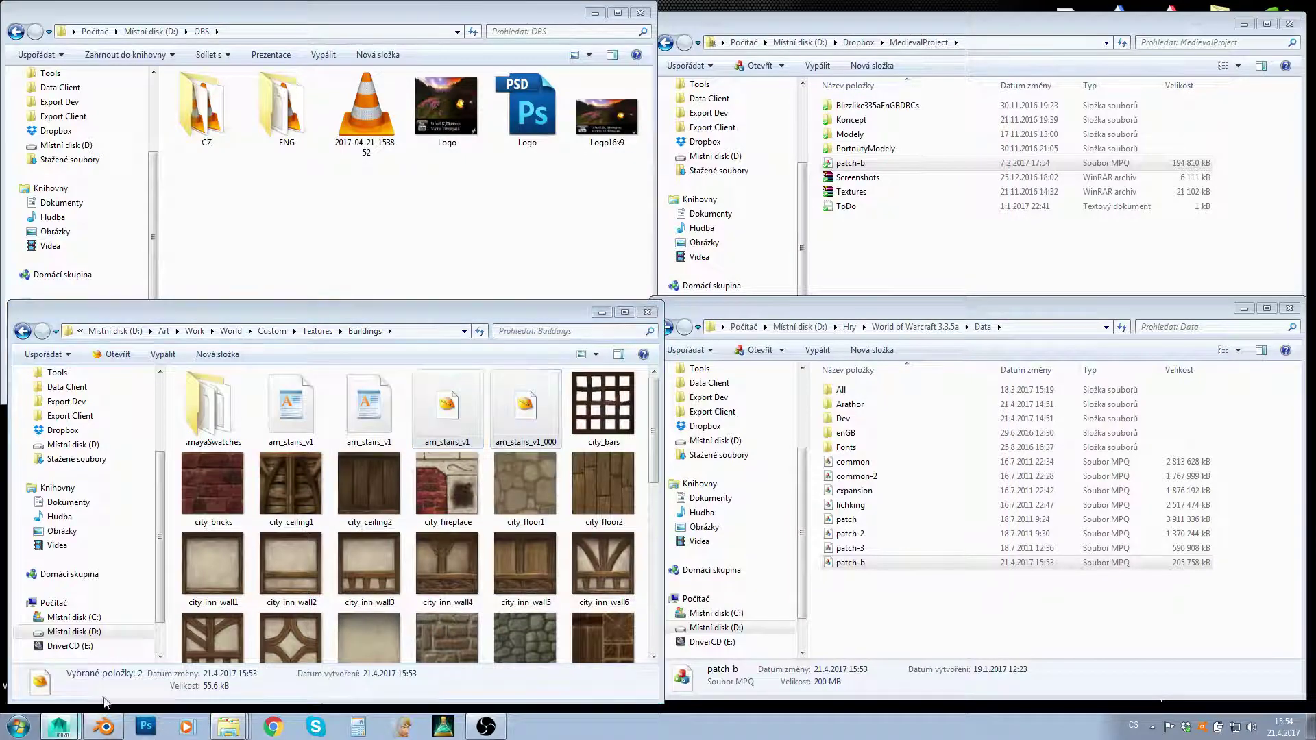
Step: Switch to Maya and move the selected stair wall off the grid towards the other stair model
{"action": "left_click", "coordinate": [69, 728]}
{"action": "scroll", "coordinate": [466, 488], "scroll_direction": "down", "scroll_amount": 4}
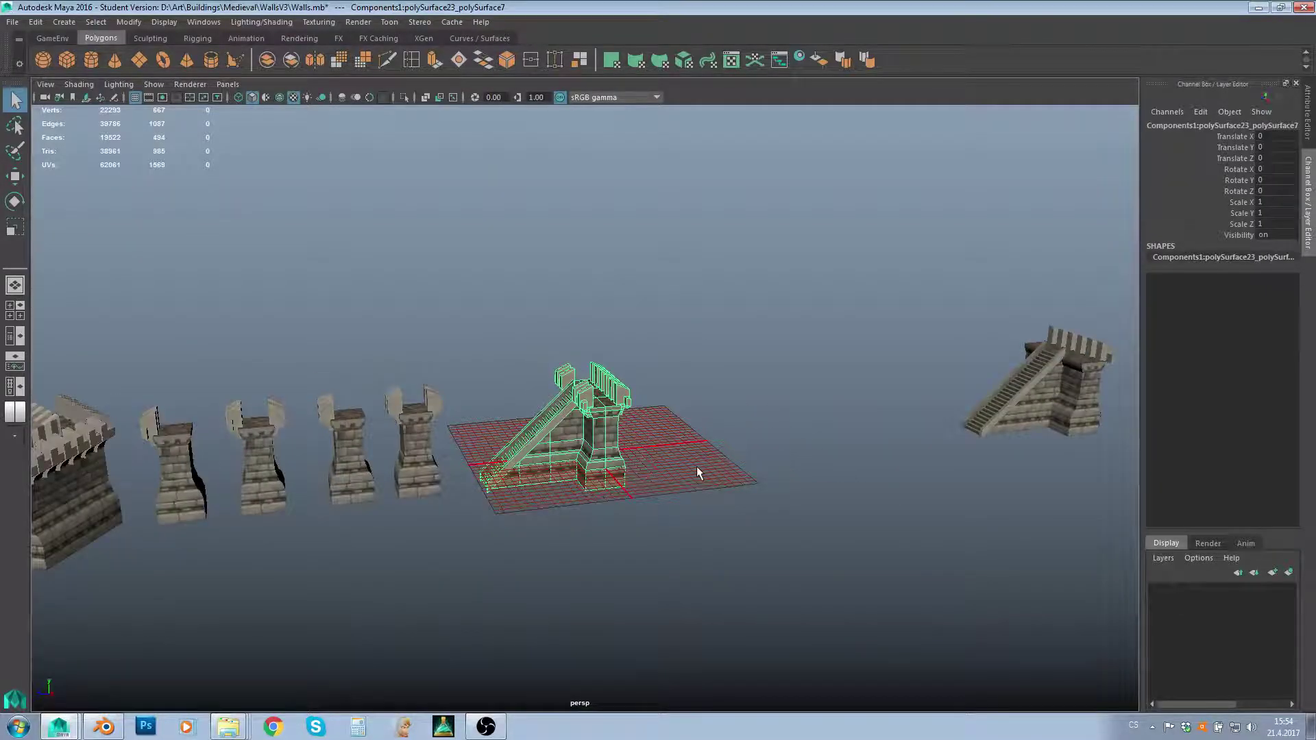
{"action": "left_click_drag", "start_coordinate": [652, 461], "coordinate": [678, 484], "text": "alt"}
{"action": "key", "text": "w"}
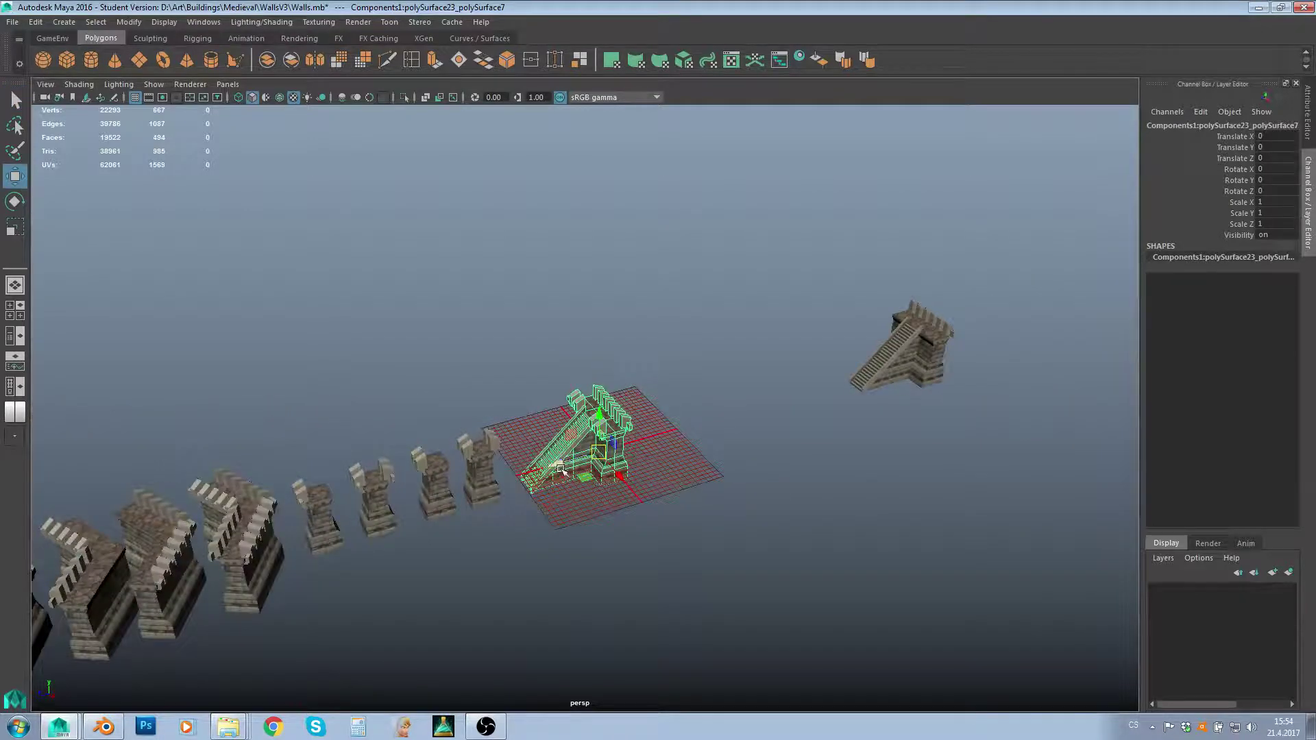
{"action": "left_click_drag", "start_coordinate": [561, 471], "coordinate": [768, 397]}
Step: Select the far stair model, polySurface1027, and set its Translate Z to 0
{"action": "left_click", "coordinate": [912, 346]}
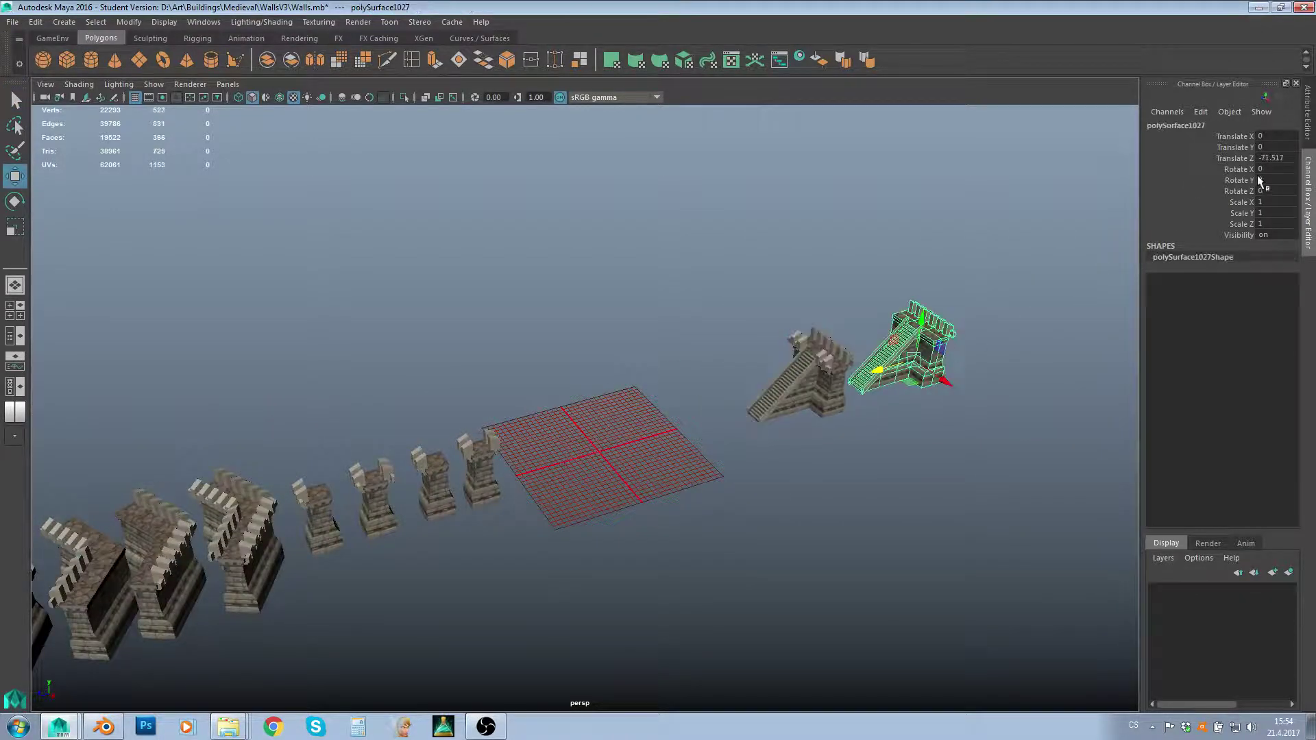
{"action": "left_click", "coordinate": [1286, 159]}
{"action": "type", "text": "0"}
{"action": "key", "text": "Return"}
Step: Export the selected stair model as am_stairs_v2.obj into the Textures\Buildings folder
{"action": "left_click", "coordinate": [13, 22]}
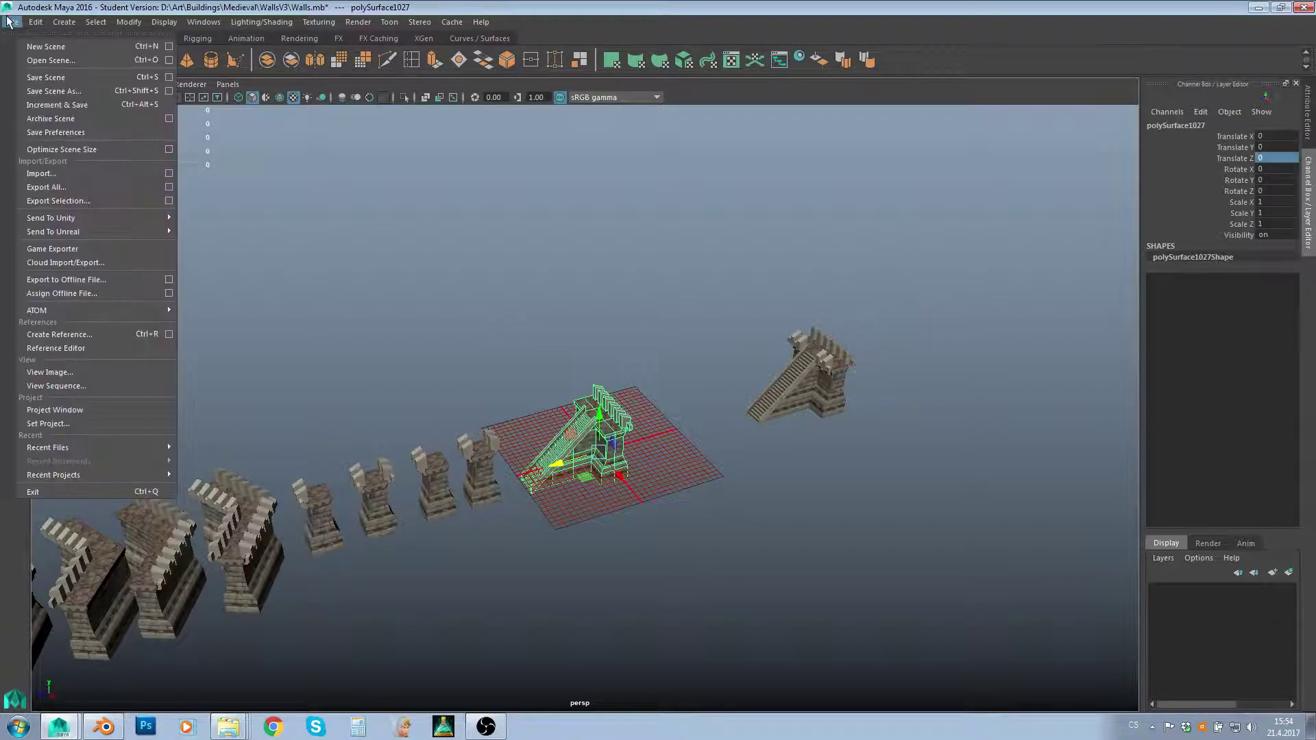
{"action": "left_click", "coordinate": [48, 198]}
{"action": "left_click", "coordinate": [346, 180]}
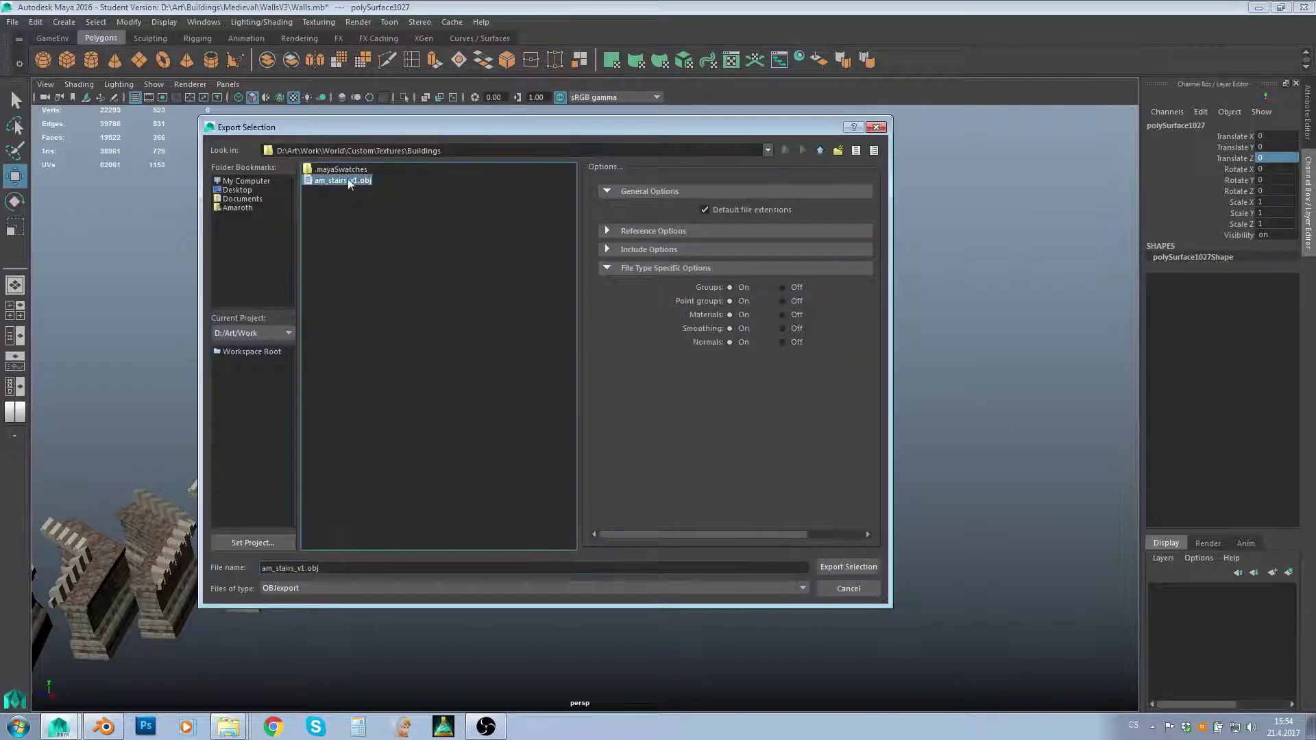
{"action": "left_click", "coordinate": [306, 567]}
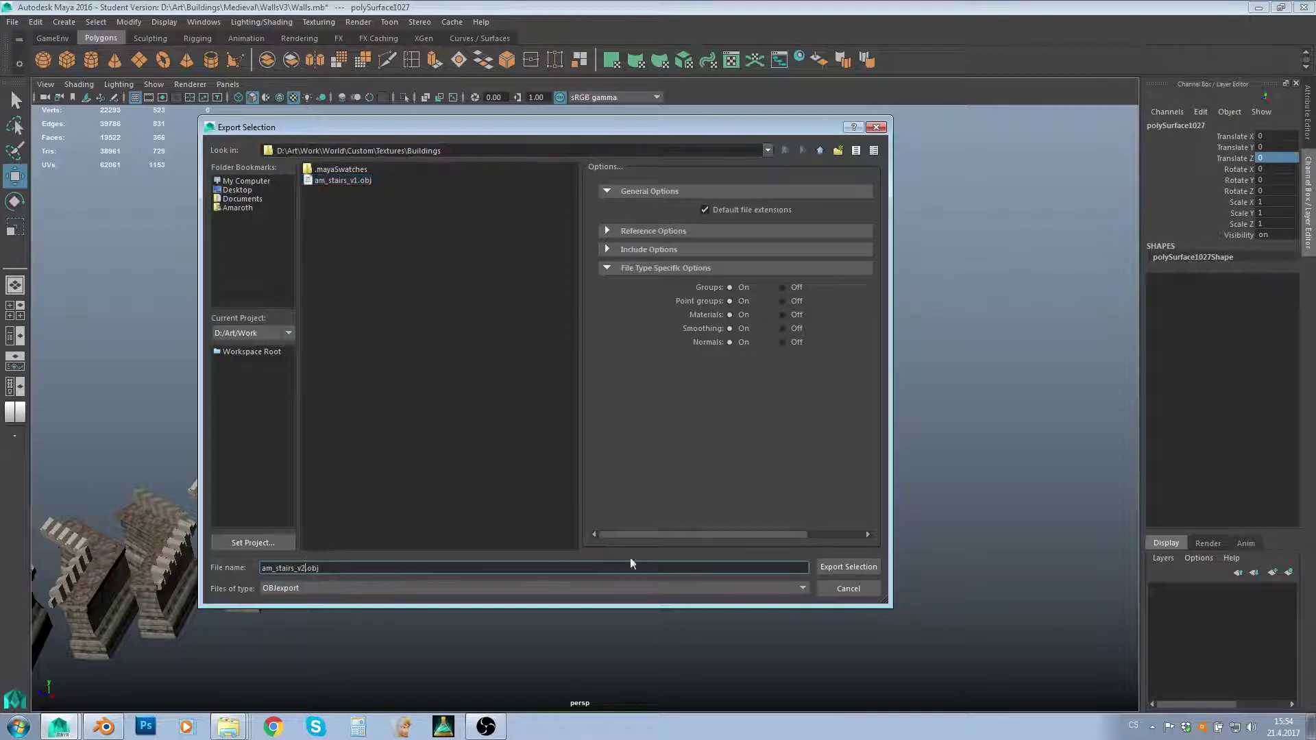
{"action": "left_click", "coordinate": [847, 567]}
Step: Switch to Blender and import am_stairs_v2.obj from the Buildings folder
{"action": "left_click", "coordinate": [104, 727]}
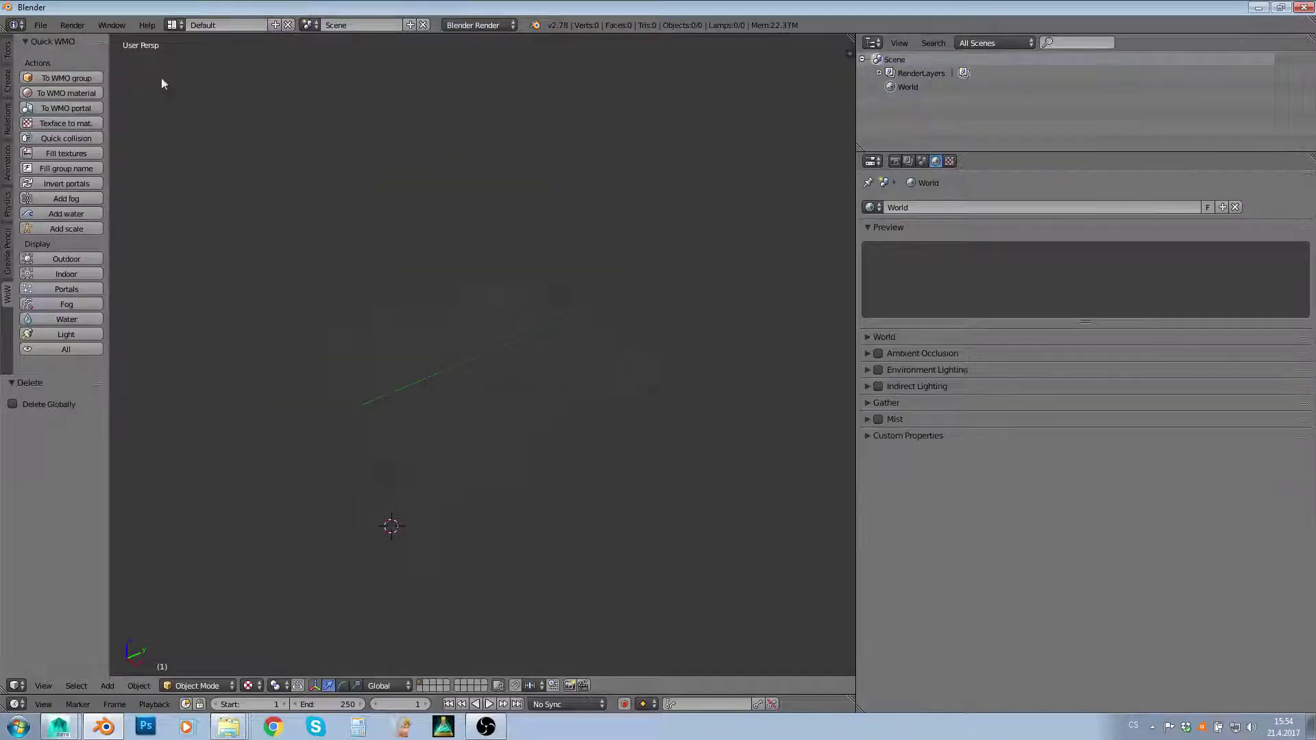
{"action": "left_click", "coordinate": [40, 24]}
{"action": "mouse_move", "coordinate": [78, 274]}
{"action": "left_click", "coordinate": [273, 352]}
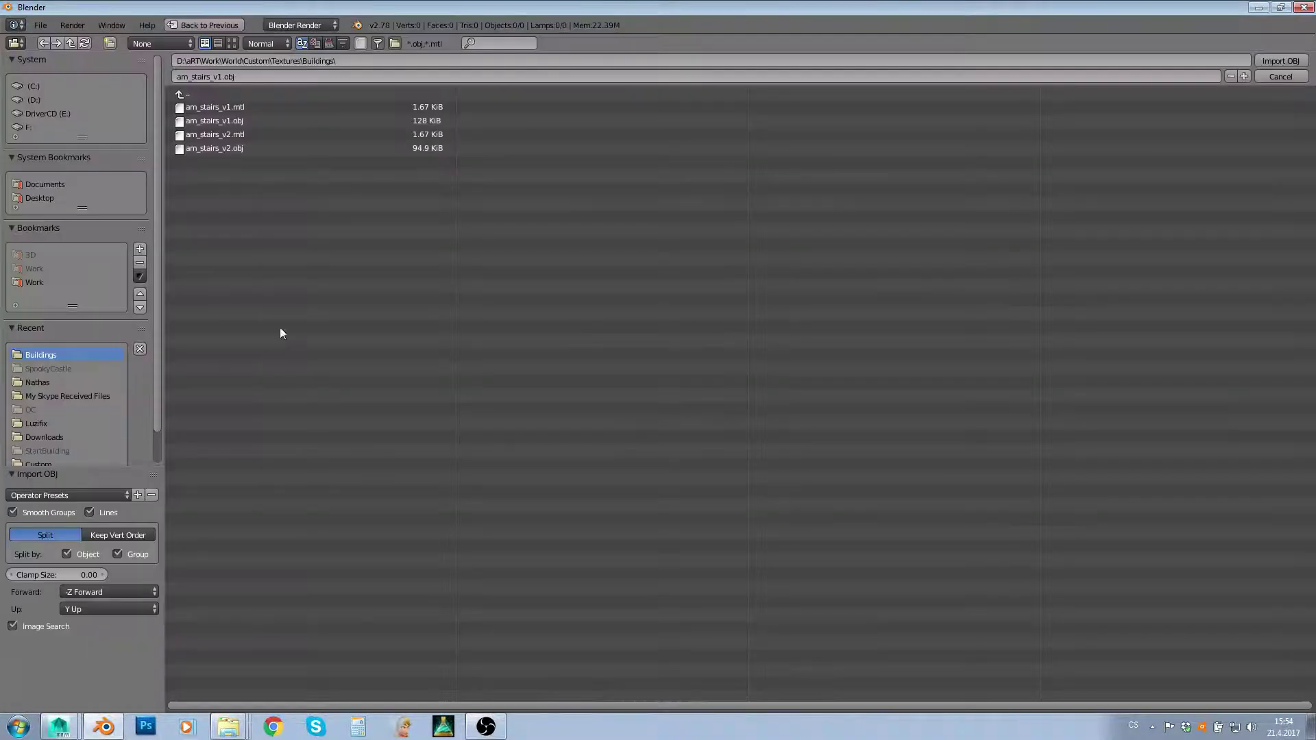
{"action": "double_click", "coordinate": [206, 146]}
Step: Set up the imported stair model as an outdoor WMO group with Stone WMO materials from its textures, quick collision and filled texture paths
{"action": "right_click", "coordinate": [493, 308]}
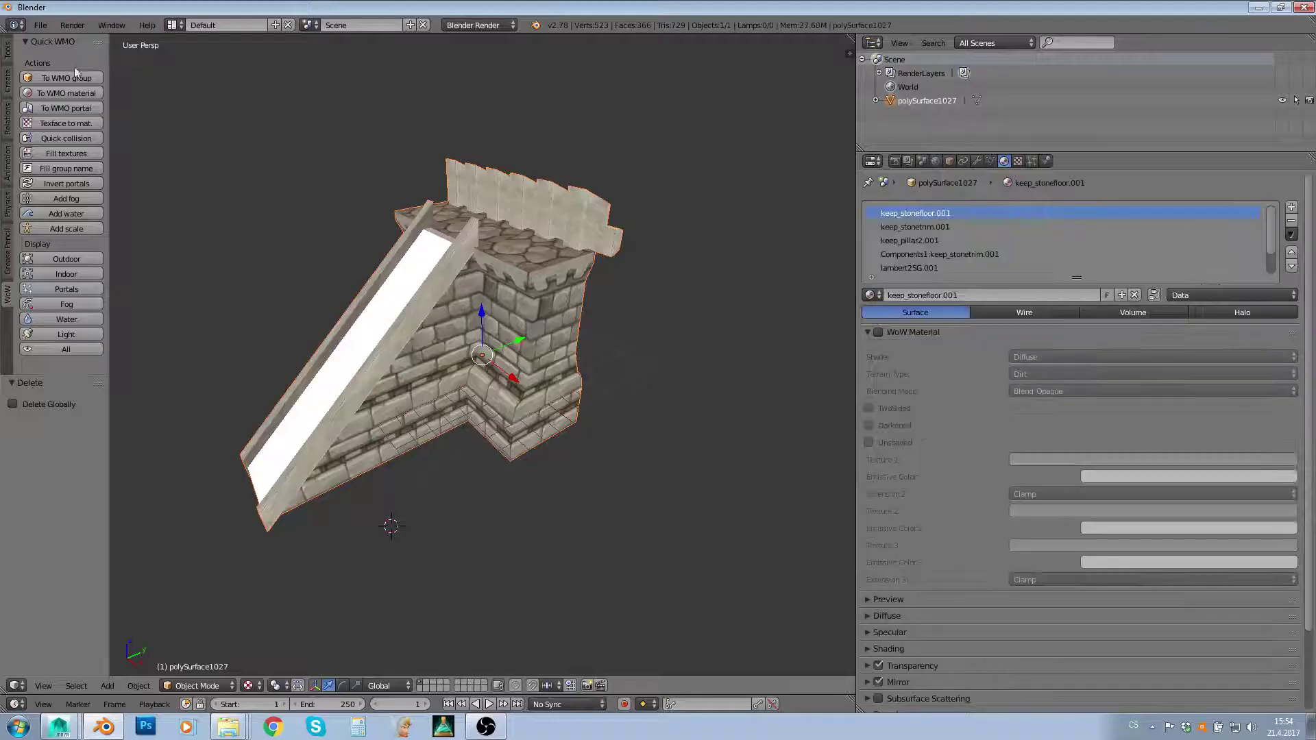
{"action": "left_click", "coordinate": [53, 124]}
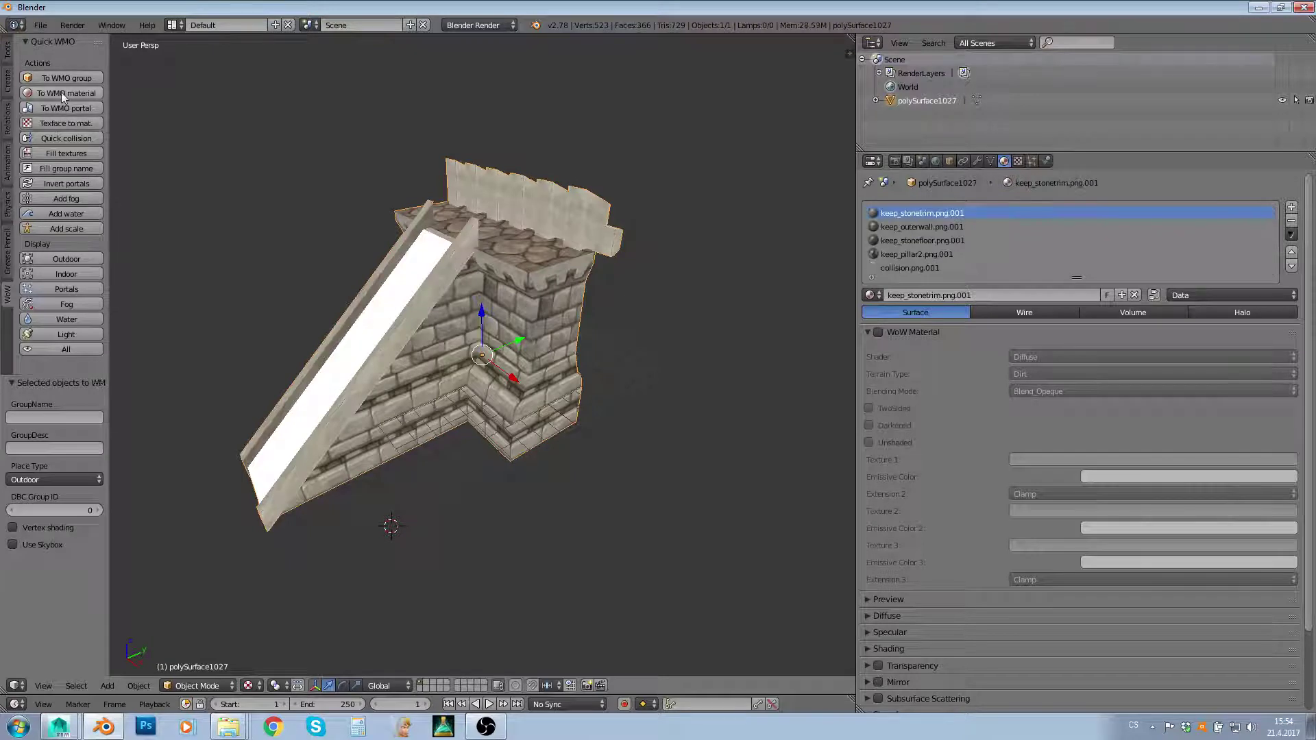
{"action": "left_click", "coordinate": [59, 139]}
{"action": "left_click", "coordinate": [62, 152]}
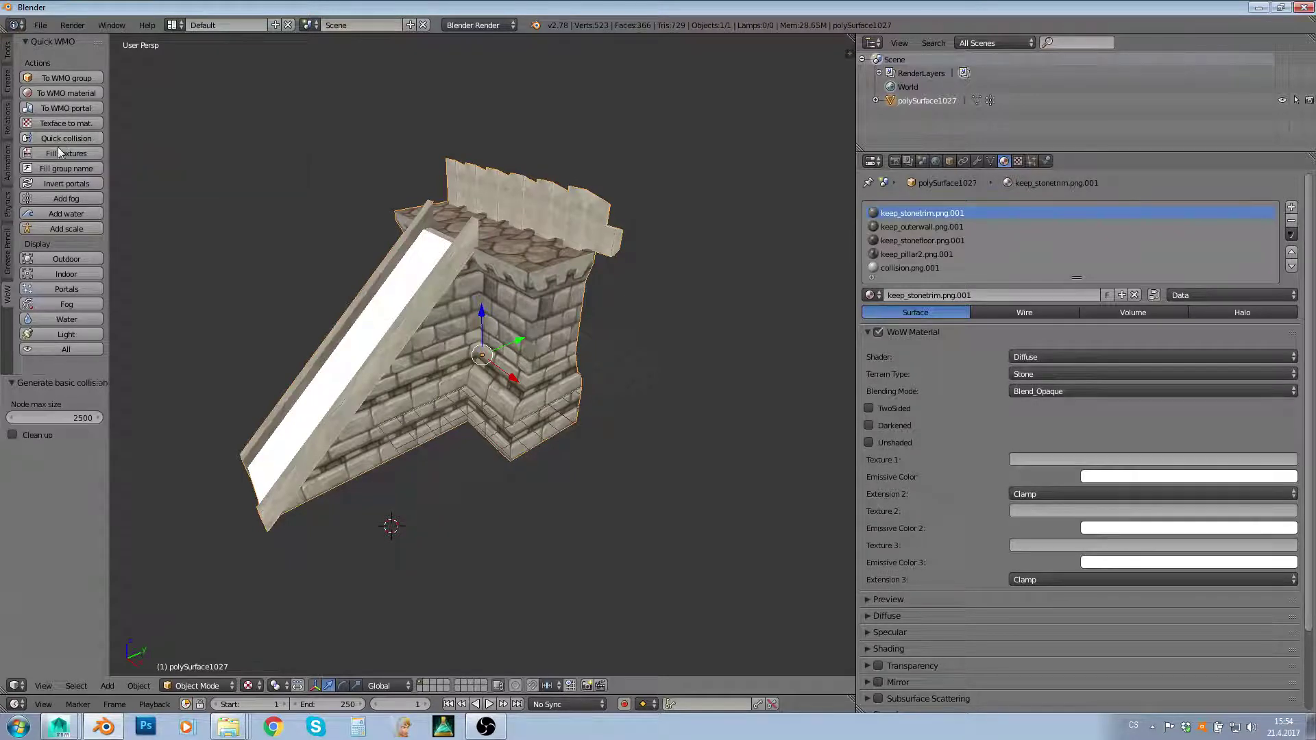
Step: Disable WoW Material for collision.png.001 and check the texture paths of the keep pillar, outer wall and stone trim materials
{"action": "left_click", "coordinate": [901, 268]}
{"action": "left_click", "coordinate": [889, 332]}
{"action": "left_click", "coordinate": [898, 254]}
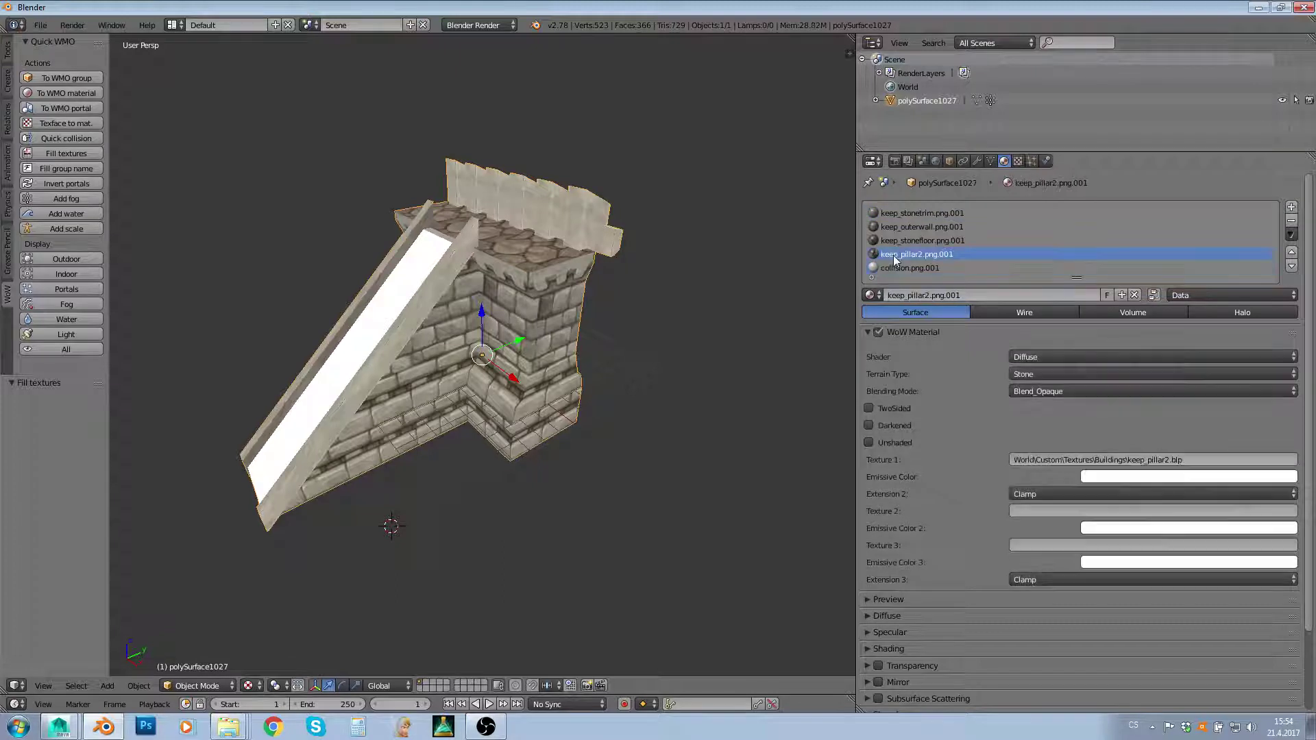
{"action": "left_click", "coordinate": [904, 227]}
{"action": "left_click", "coordinate": [908, 213]}
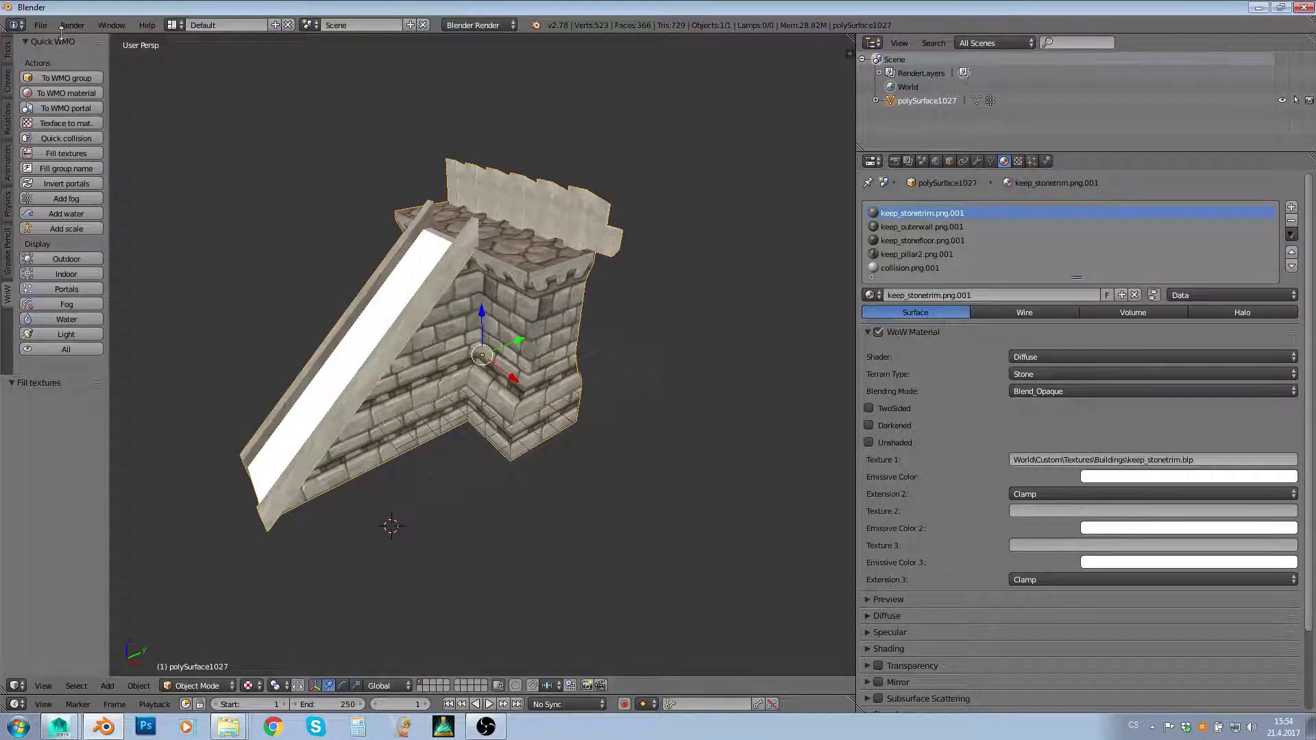
Step: Export the stair model as a WoW WMO to the Buildings folder, incrementing the number in the am_stairs_v1 file name
{"action": "left_click", "coordinate": [41, 25]}
{"action": "mouse_move", "coordinate": [69, 290]}
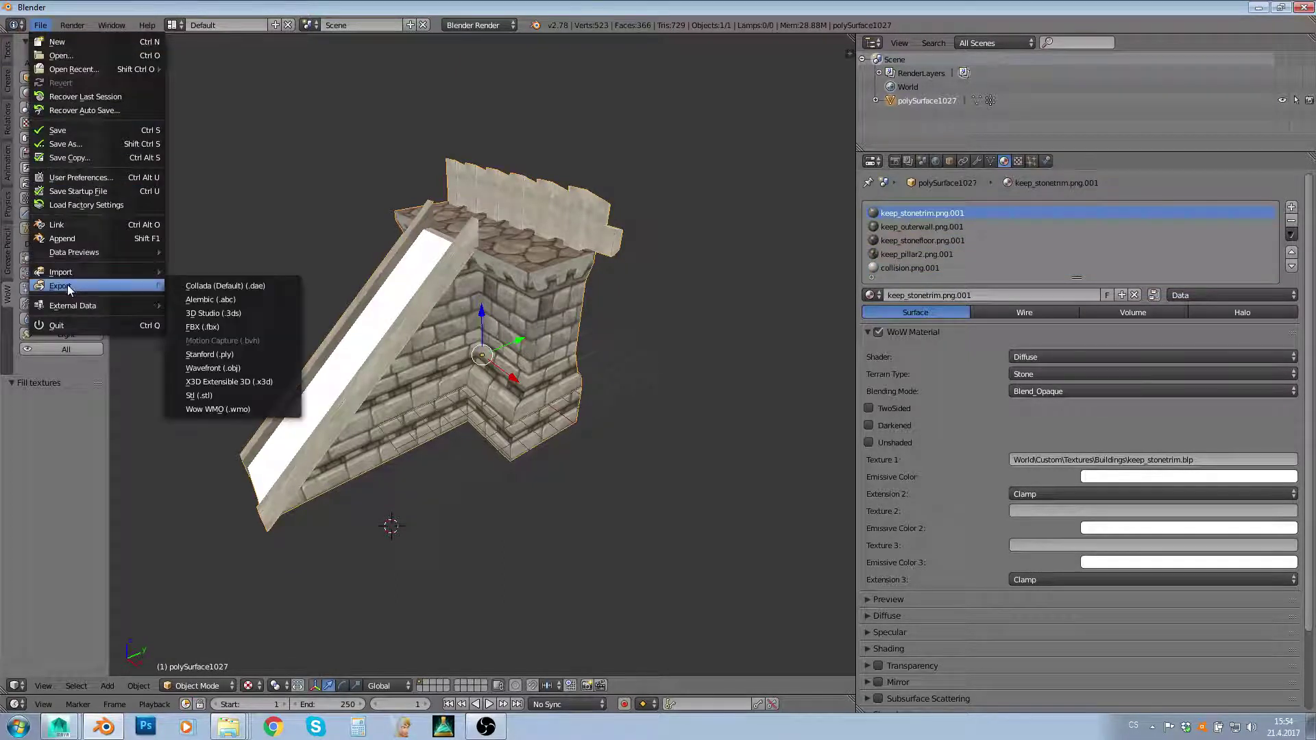
{"action": "left_click", "coordinate": [218, 409]}
{"action": "left_click", "coordinate": [233, 108]}
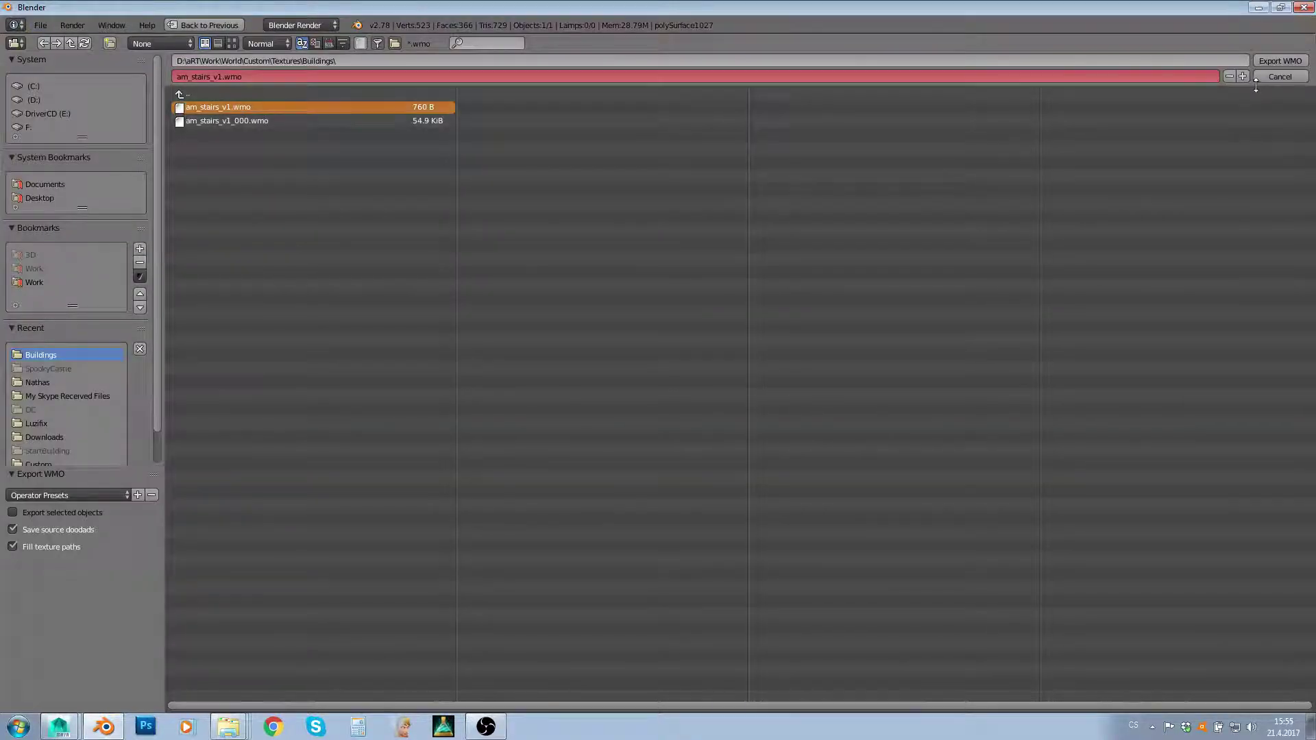
{"action": "left_click", "coordinate": [1242, 76]}
{"action": "left_click", "coordinate": [1275, 61]}
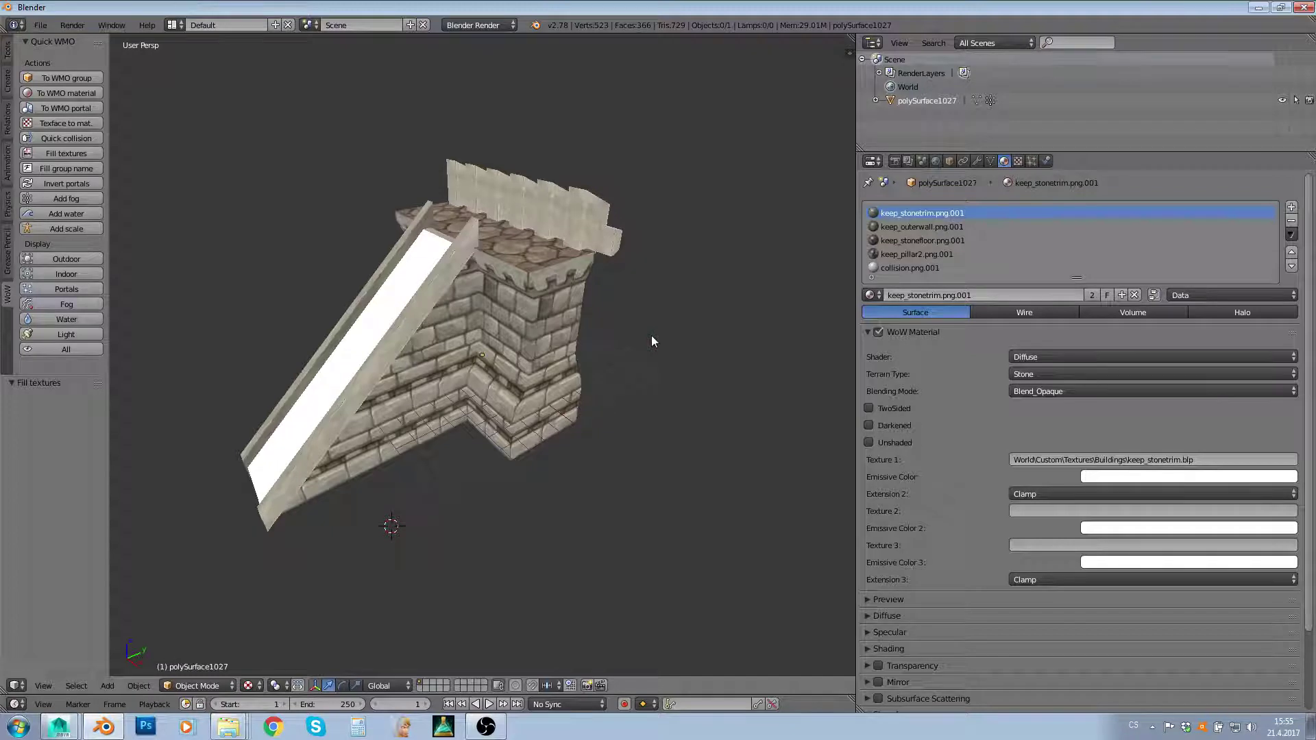
Step: Reselect the stair model, show the scene's WoW Root settings and examine the model from several sides
{"action": "right_click", "coordinate": [444, 297]}
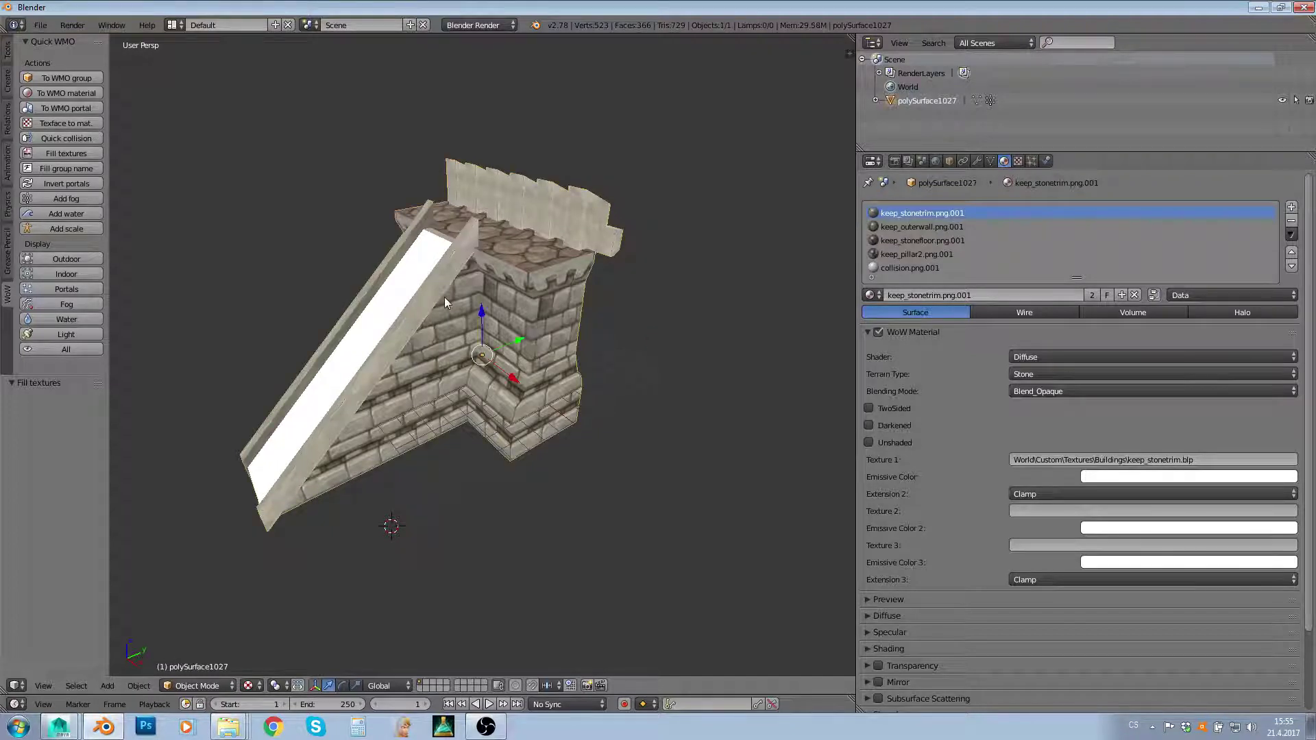
{"action": "left_click", "coordinate": [922, 160]}
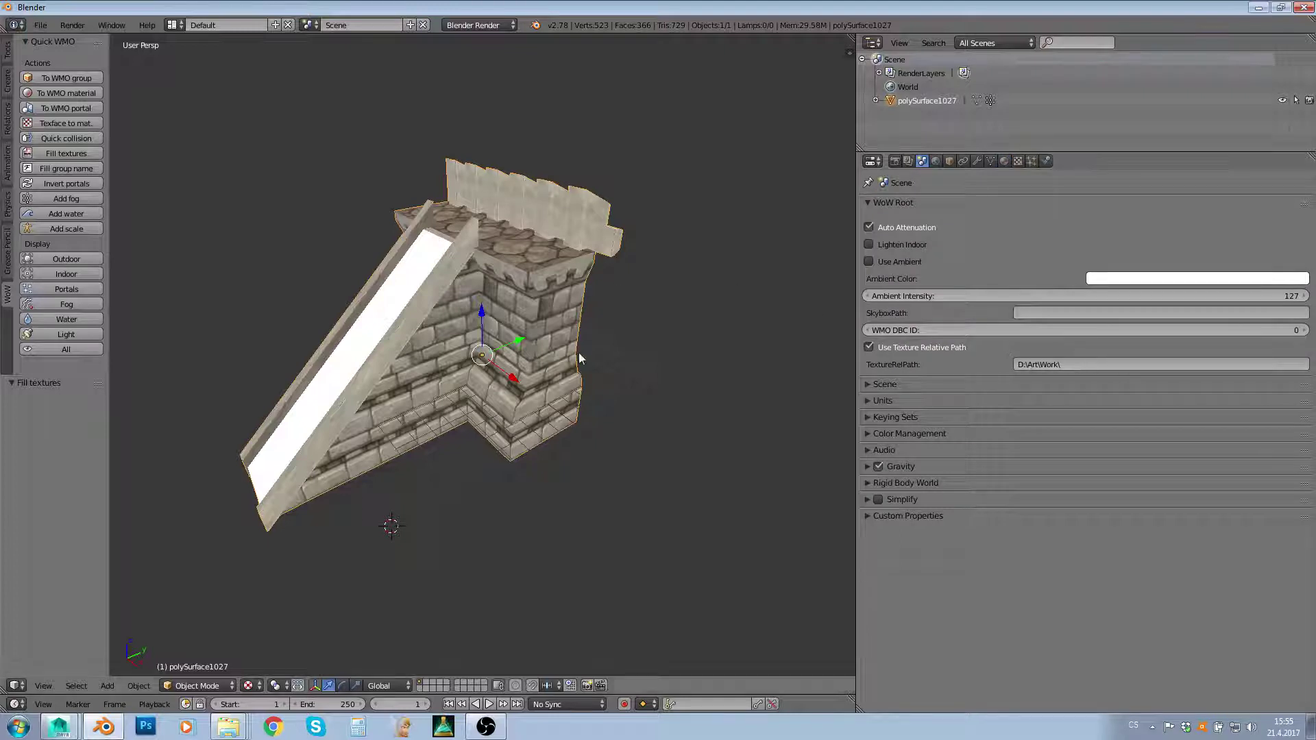
{"action": "middle_click_drag", "start_coordinate": [449, 419], "coordinate": [409, 302]}
{"action": "middle_click_drag", "start_coordinate": [479, 391], "coordinate": [456, 242]}
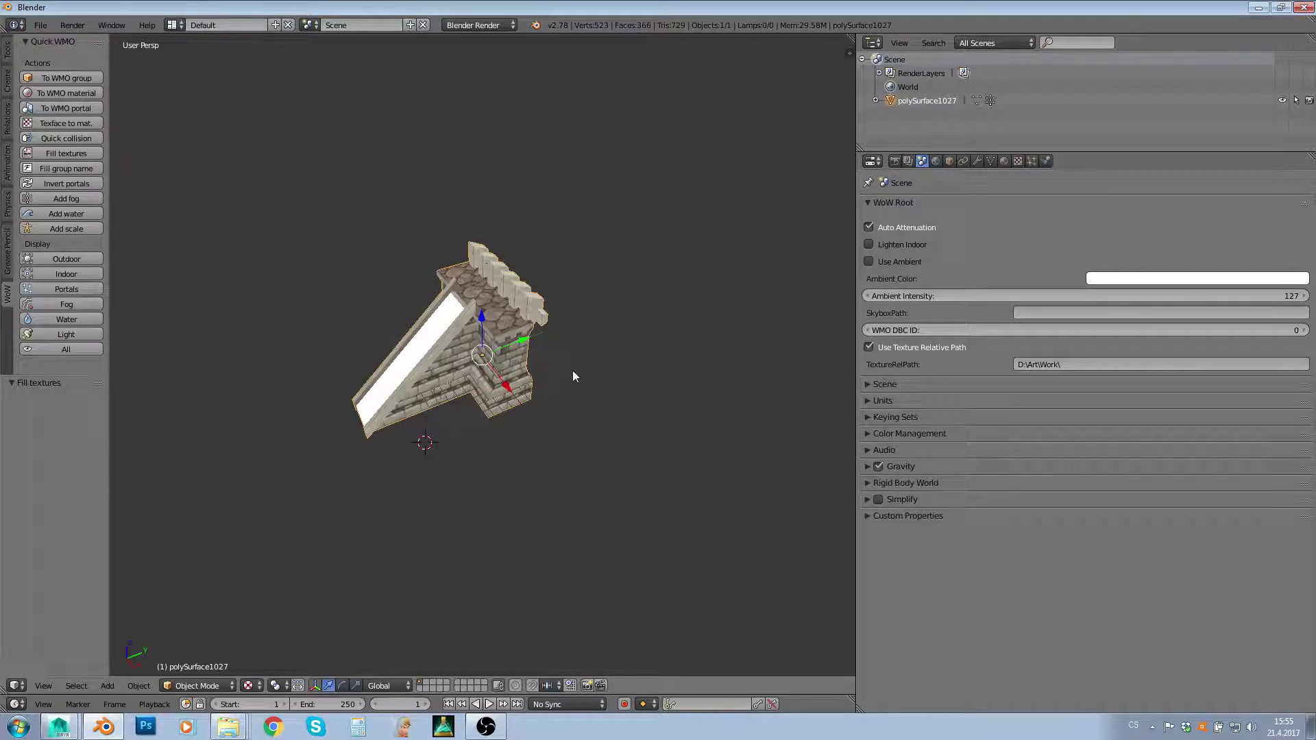
{"action": "middle_click_drag", "start_coordinate": [573, 371], "coordinate": [516, 432]}
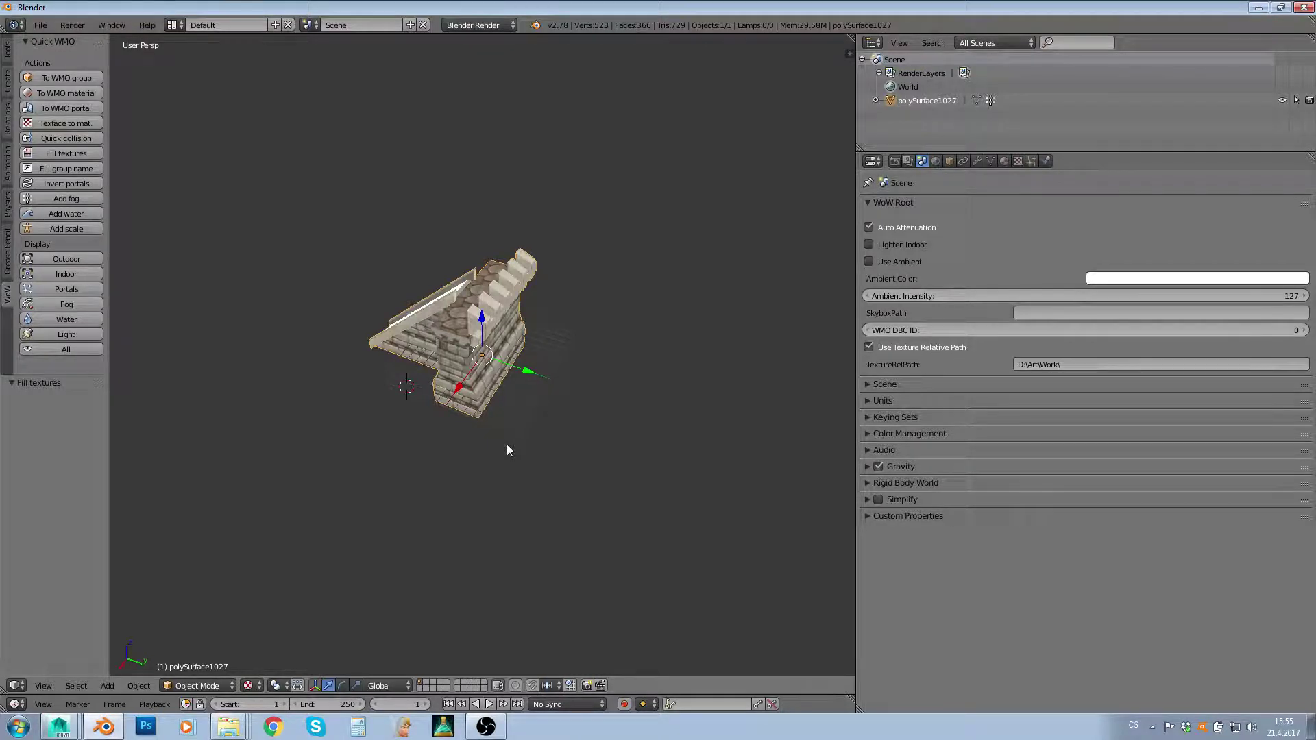
{"action": "middle_click_drag", "start_coordinate": [525, 446], "coordinate": [659, 432]}
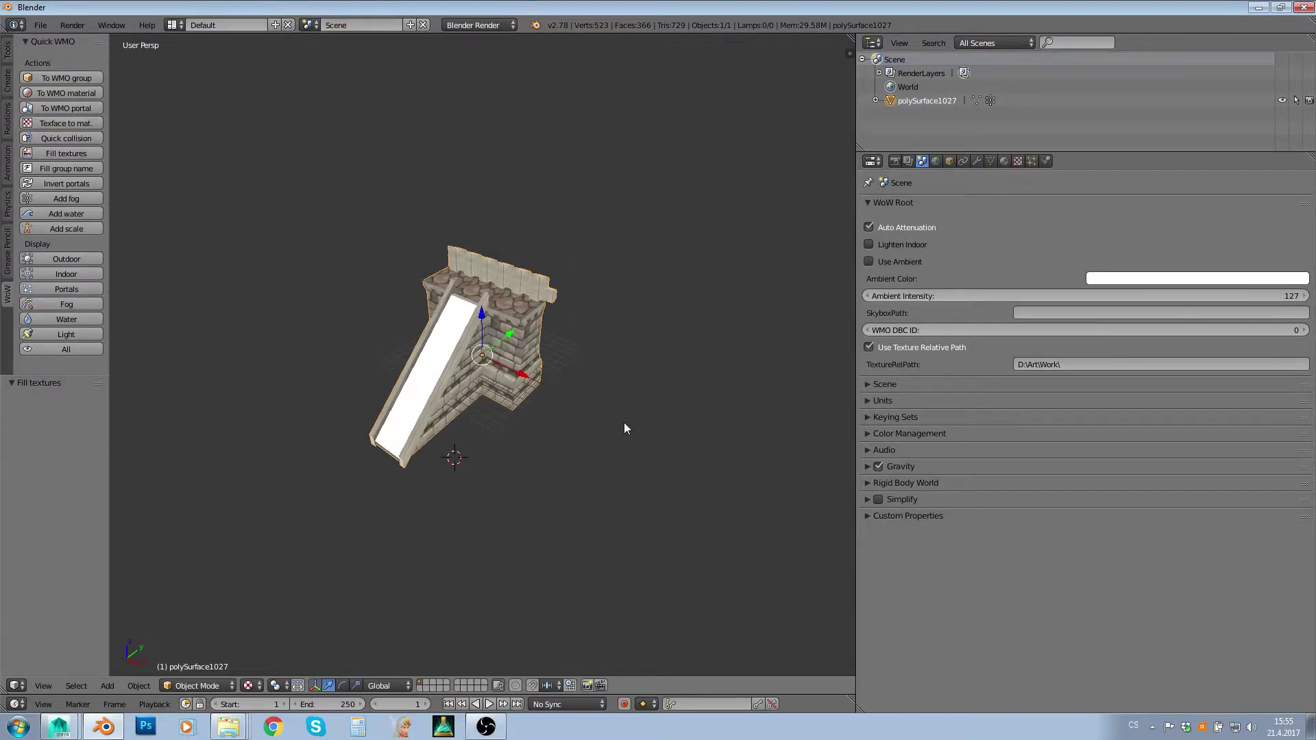